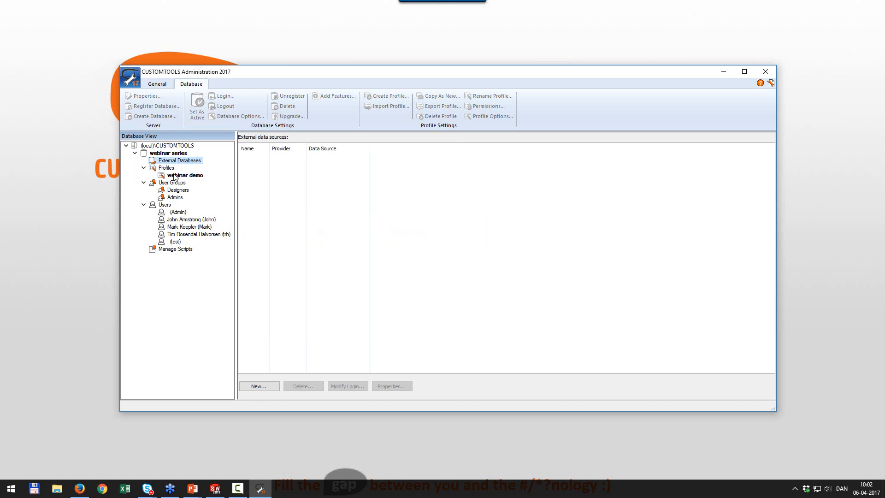
# Add an external data source 'Excel Lookup' using the Microsoft Office 12.0 Access Database Engine OLE DB Provider.
pyautogui.click(273, 390)
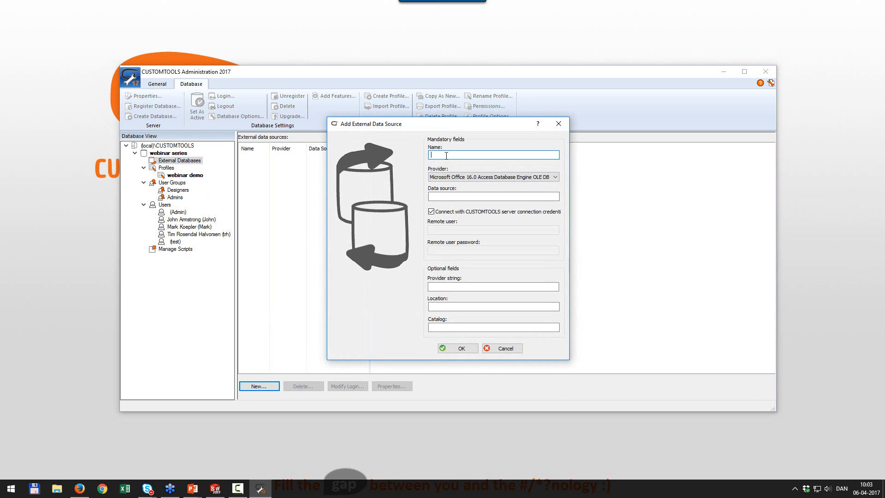
pyautogui.write('Excel Lookup')
pyautogui.click(470, 179)
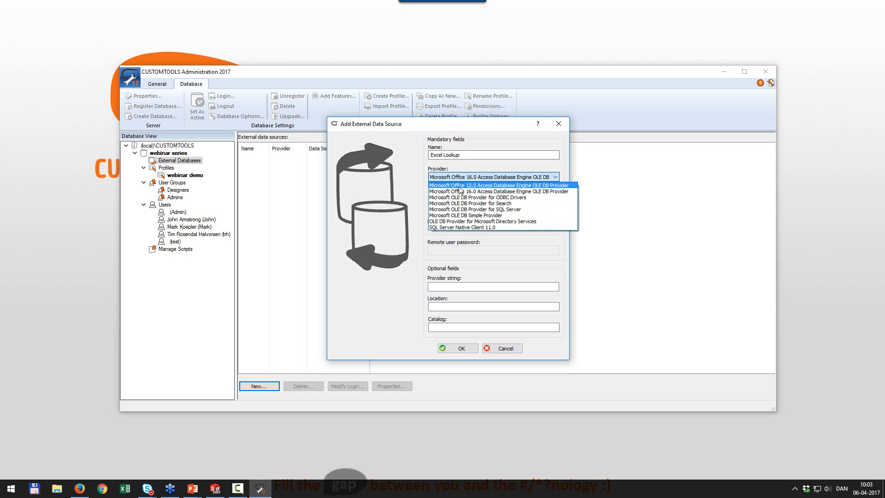
pyautogui.click(470, 186)
pyautogui.click(453, 196)
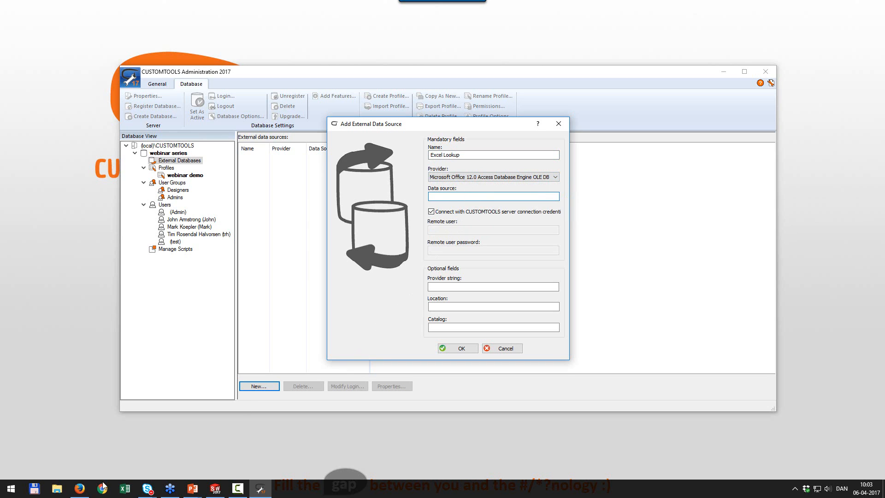
pyautogui.click(57, 489)
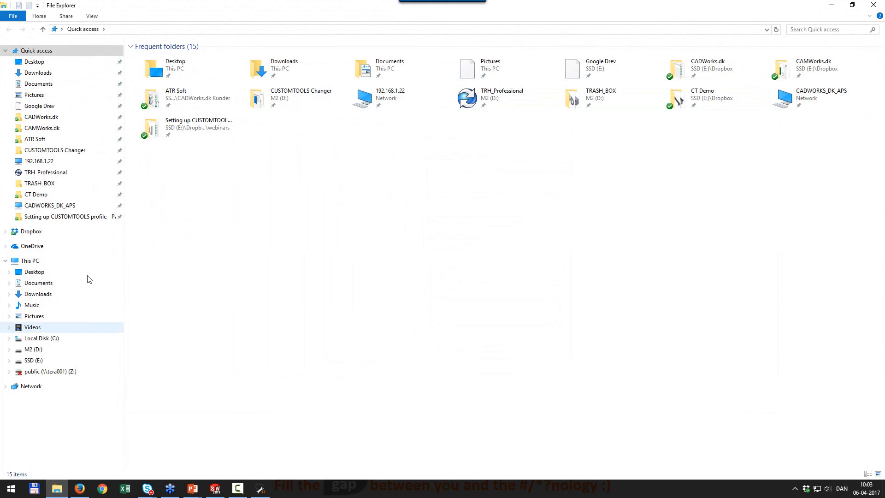
# Copy LOOKUP.xlsx as a path from the 'Setting up CUSTOMTOOLS profile - Part 3' Documents folder.
pyautogui.click(71, 217)
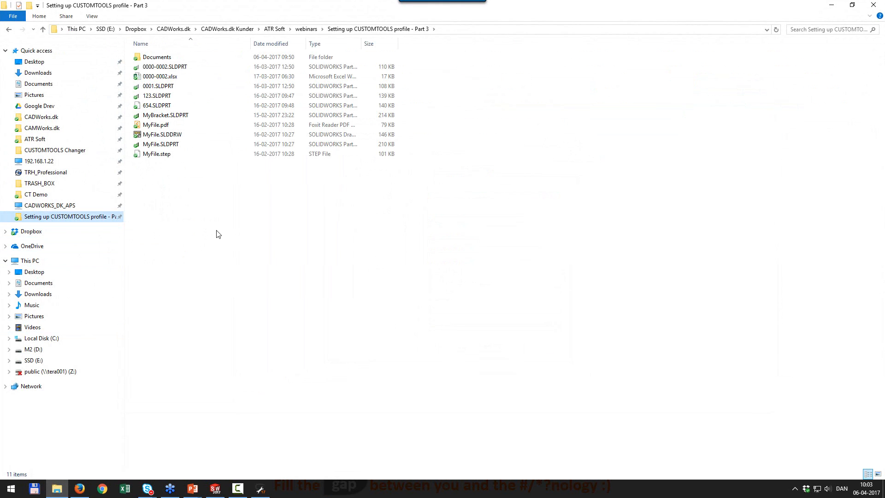
pyautogui.doubleClick(158, 57)
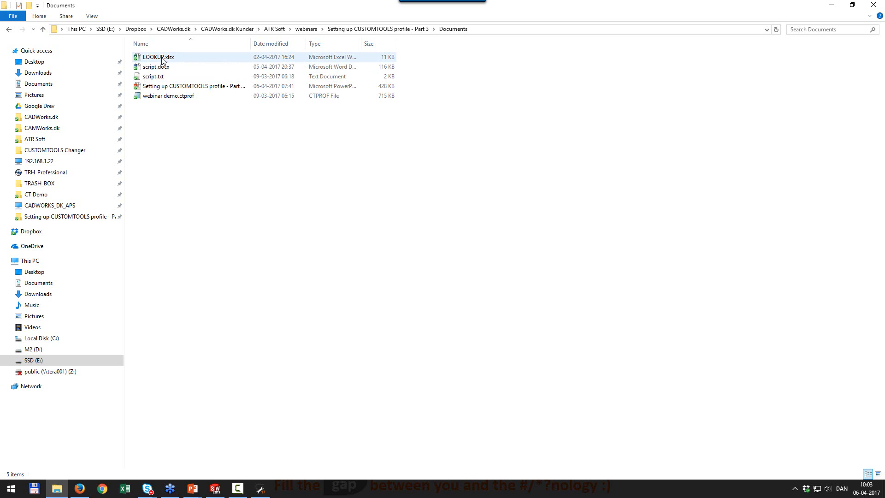
pyautogui.click(489, 29)
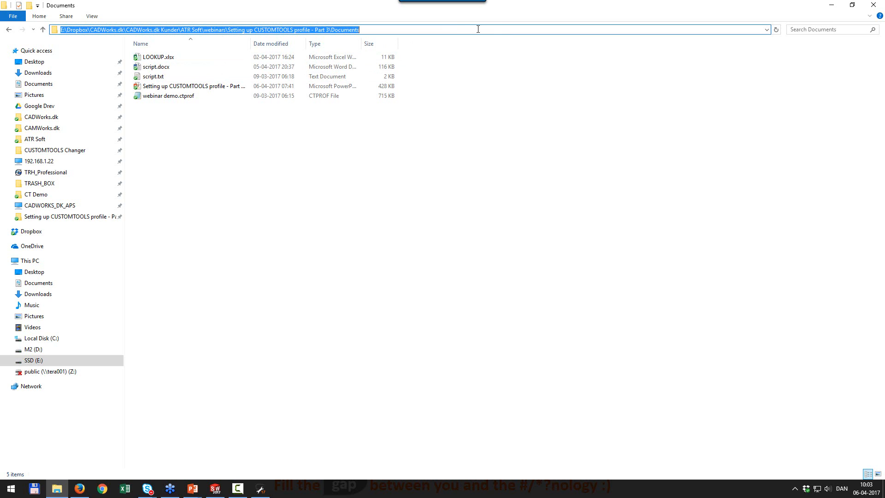
pyautogui.click(440, 123)
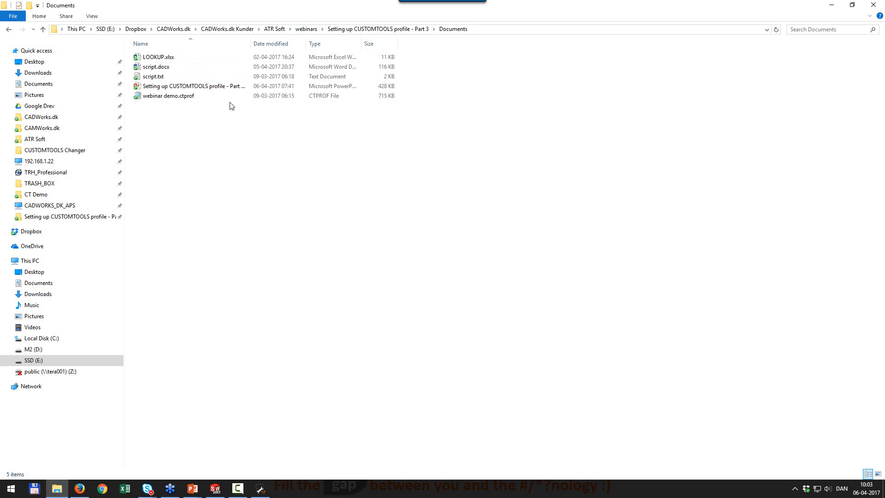
pyautogui.rightClick(158, 58)
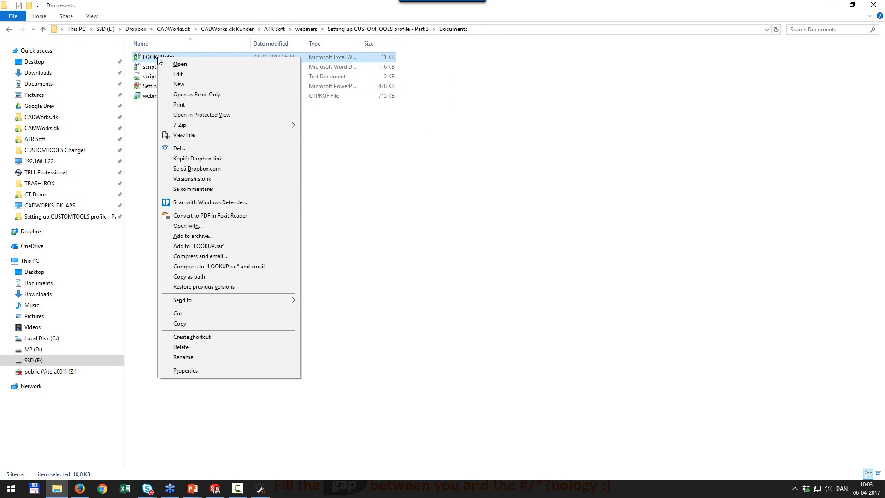
pyautogui.click(195, 278)
pyautogui.click(831, 8)
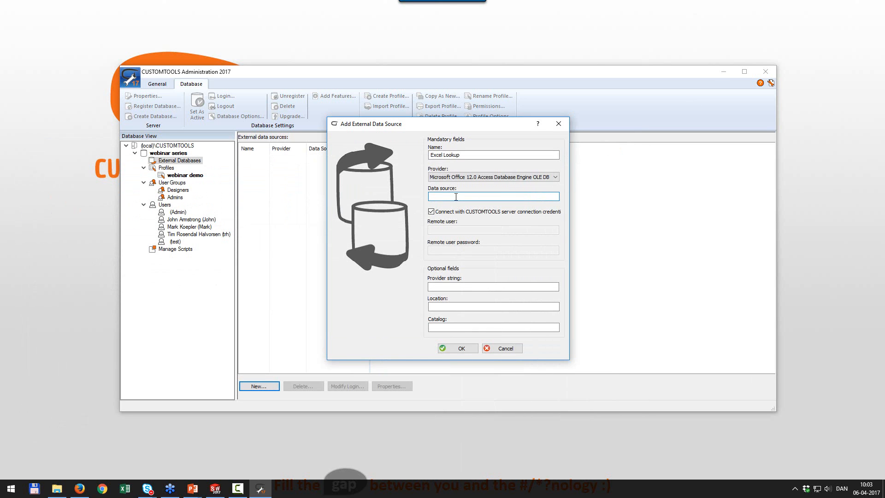
# Paste the LOOKUP.xlsx path into Data source and strip its surrounding quotes.
pyautogui.click(456, 197)
pyautogui.hotkey('ctrl', 'v')
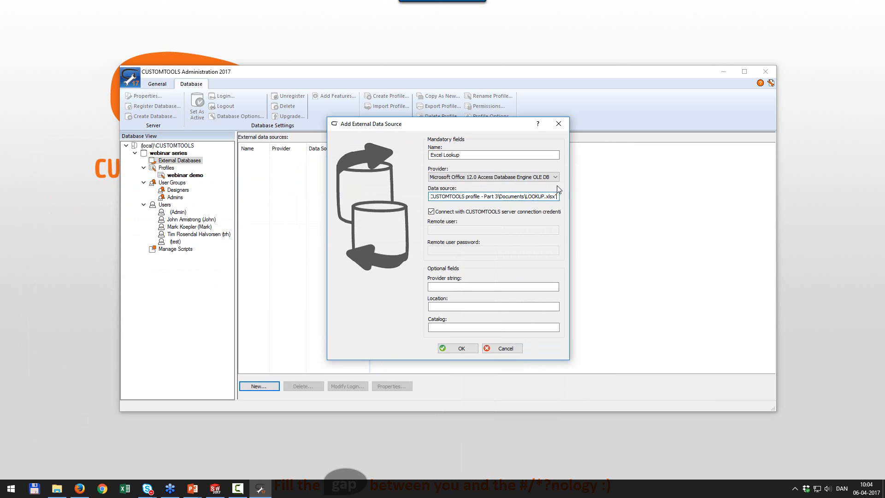
pyautogui.press('BackSpace')
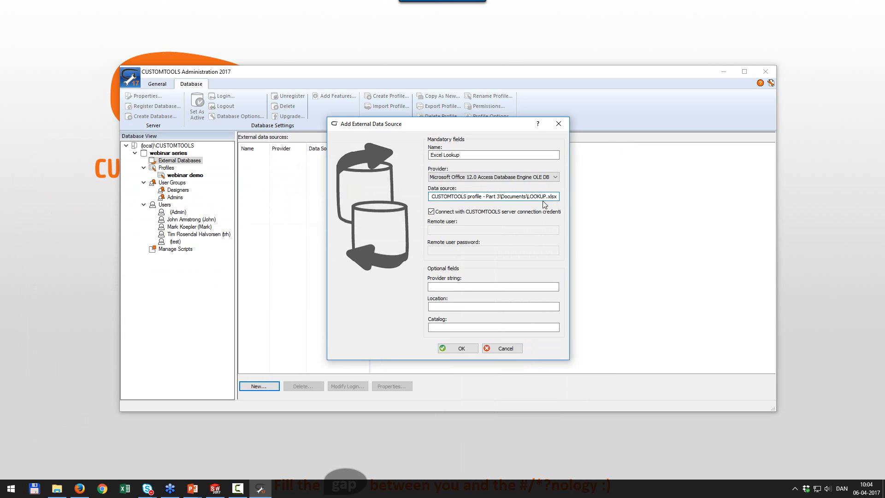
pyautogui.press('Home')
pyautogui.press('Delete')
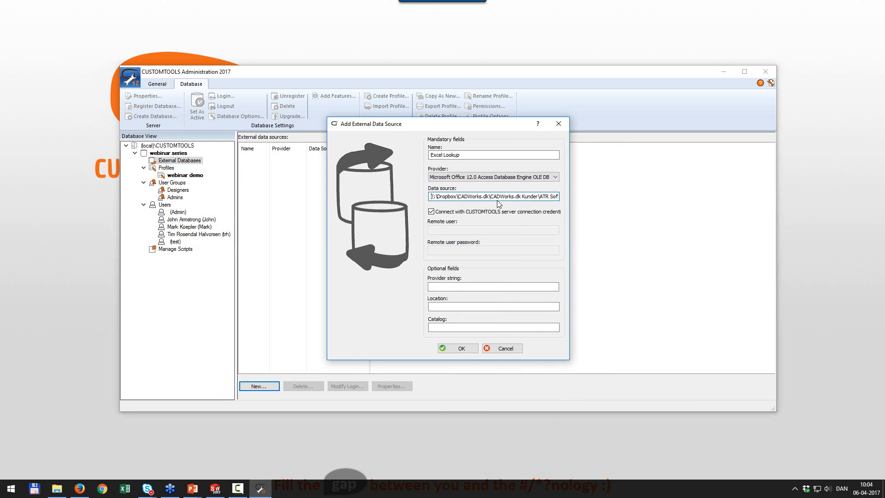
# Set provider string 'Excel 12', use a separate remote user instead of CUSTOMTOOLS credentials, and save.
pyautogui.click(443, 287)
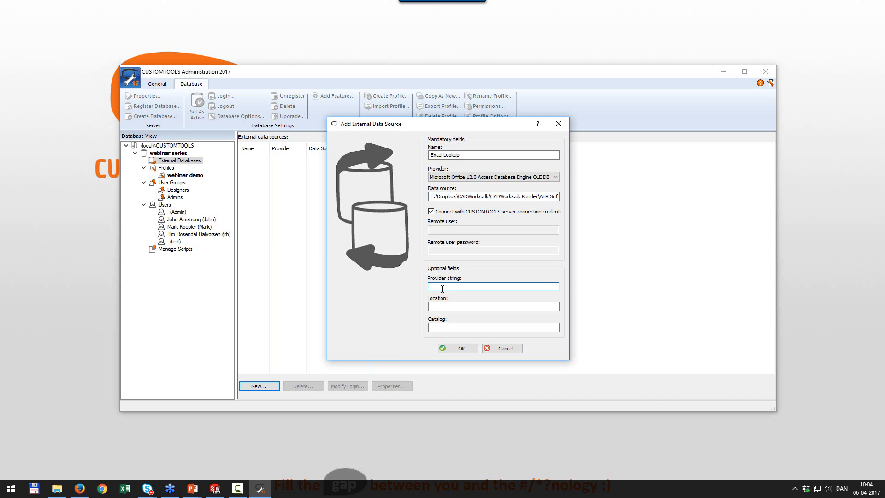
pyautogui.write('Excel 12.0')
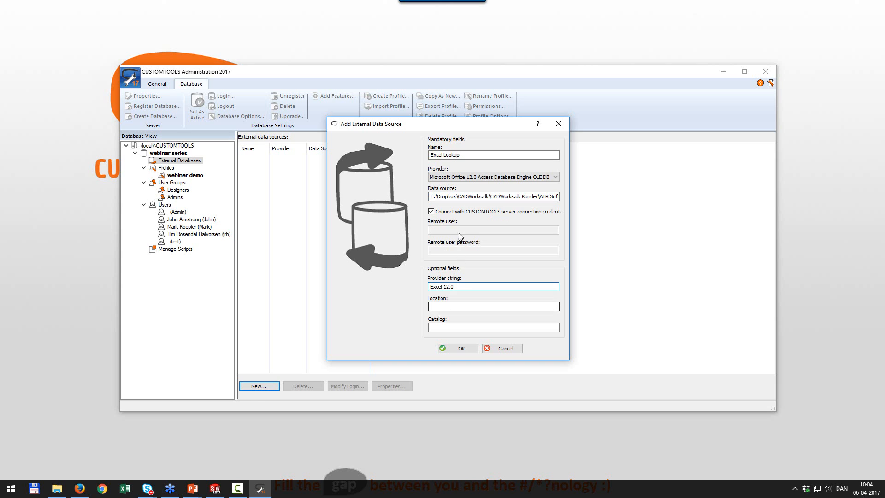
pyautogui.click(432, 213)
pyautogui.click(436, 230)
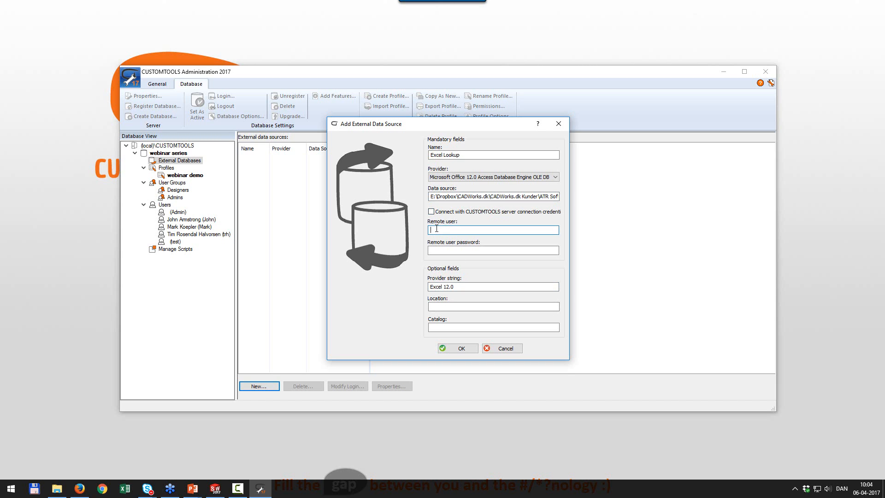
pyautogui.write('admin')
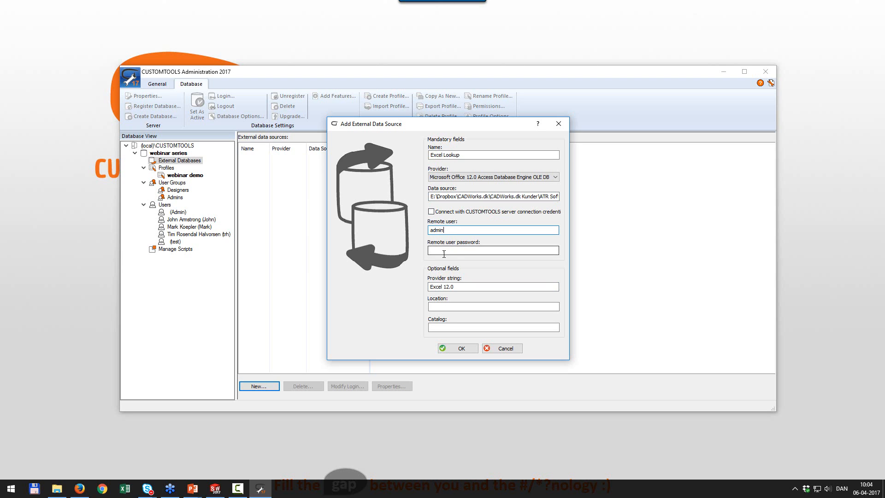
pyautogui.click(459, 348)
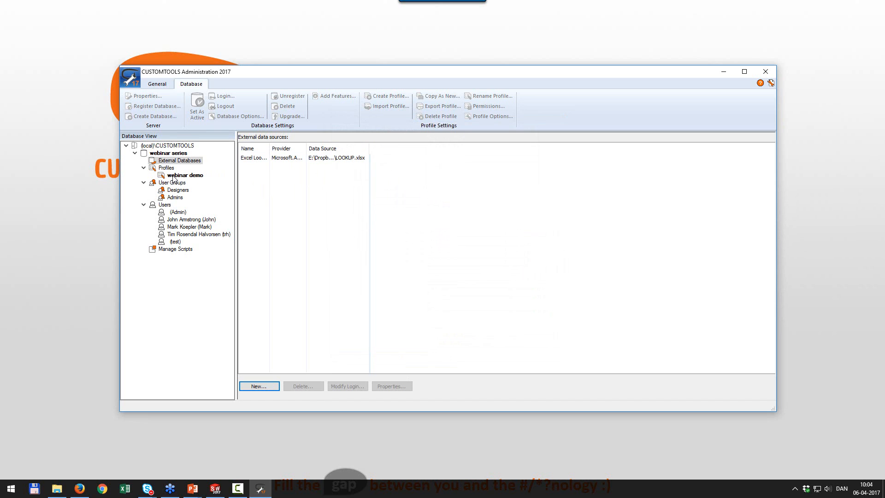
# Delete the Excel, 321 and Excel Material Items search groups from the webinar demo profile.
pyautogui.doubleClick(173, 176)
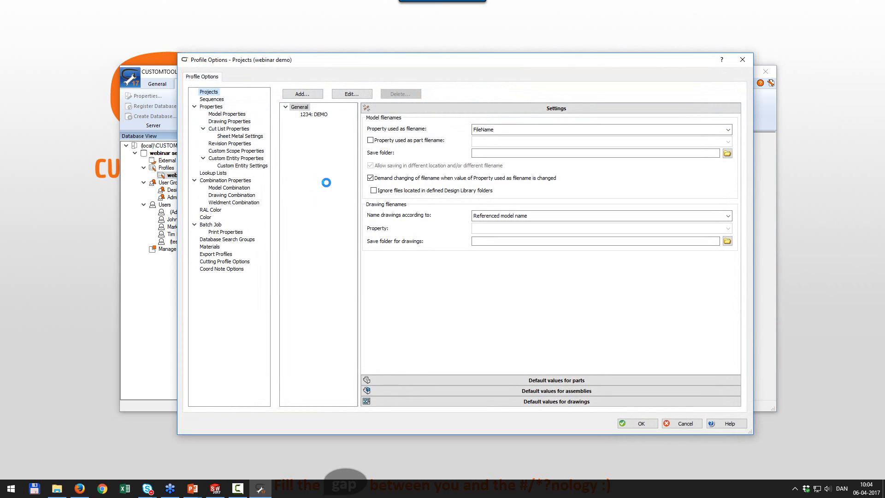
pyautogui.click(218, 240)
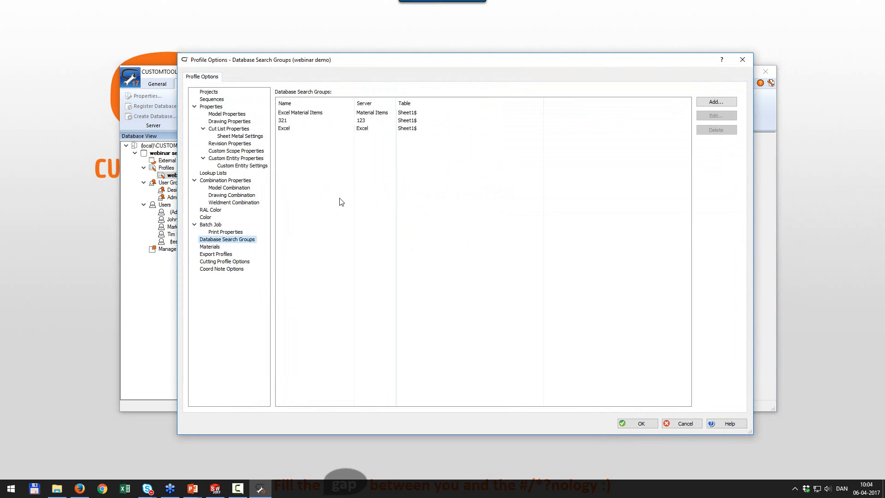
pyautogui.click(351, 129)
pyautogui.click(710, 131)
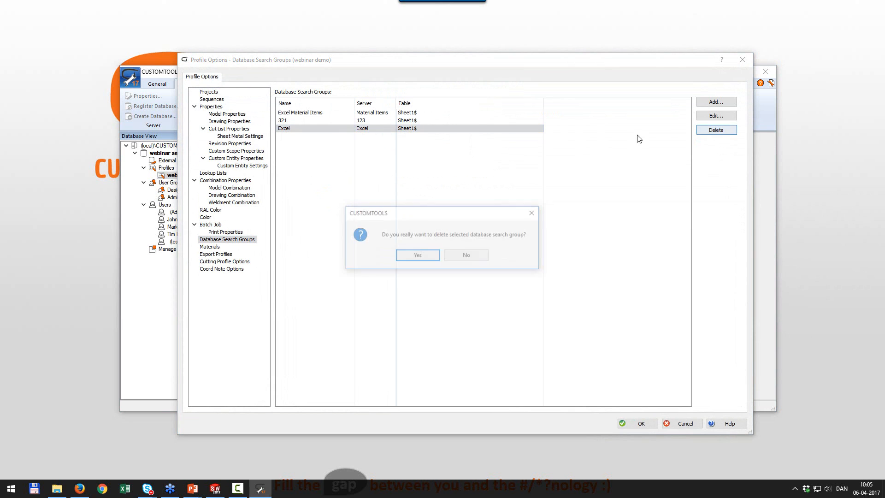
pyautogui.click(418, 256)
pyautogui.click(362, 121)
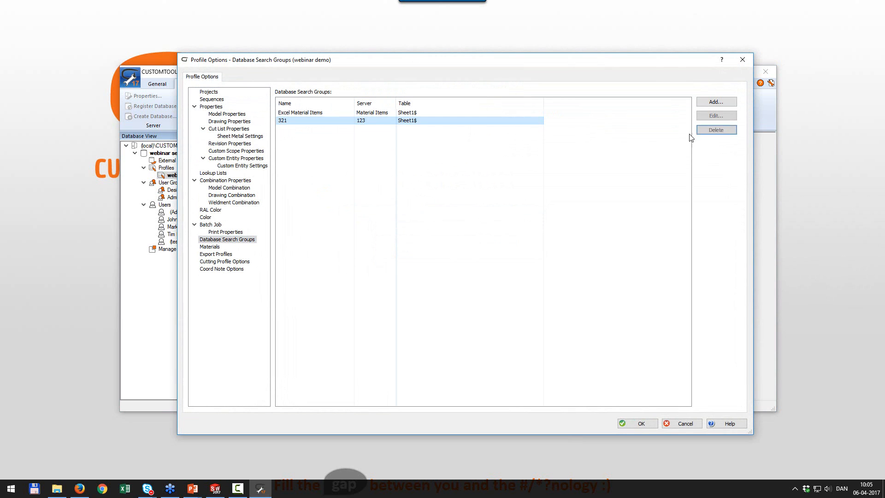
pyautogui.click(717, 131)
pyautogui.click(417, 255)
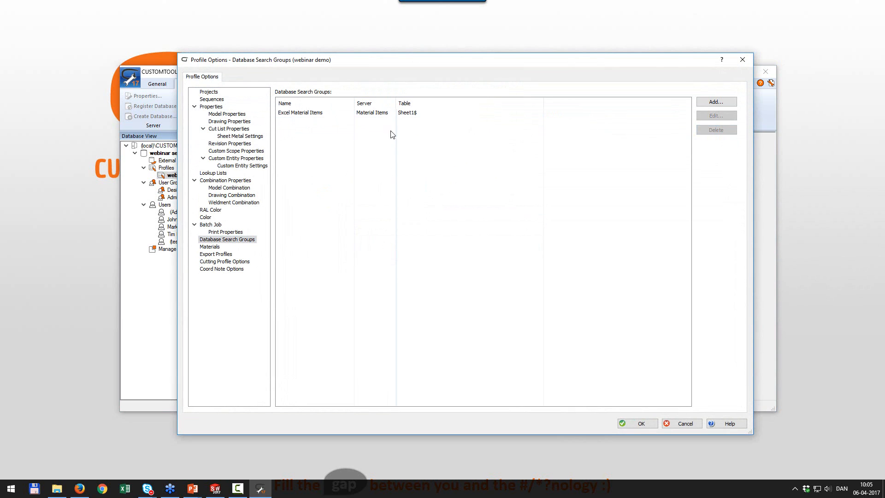
pyautogui.click(387, 114)
pyautogui.click(717, 131)
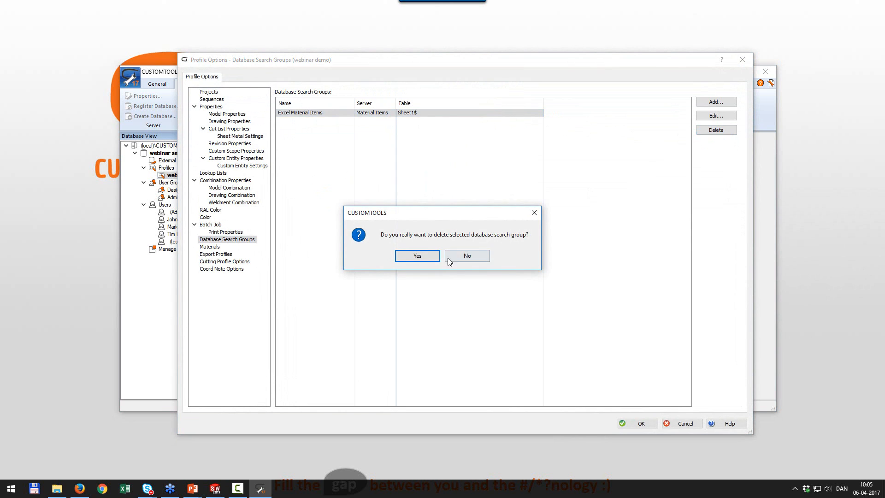
pyautogui.click(417, 255)
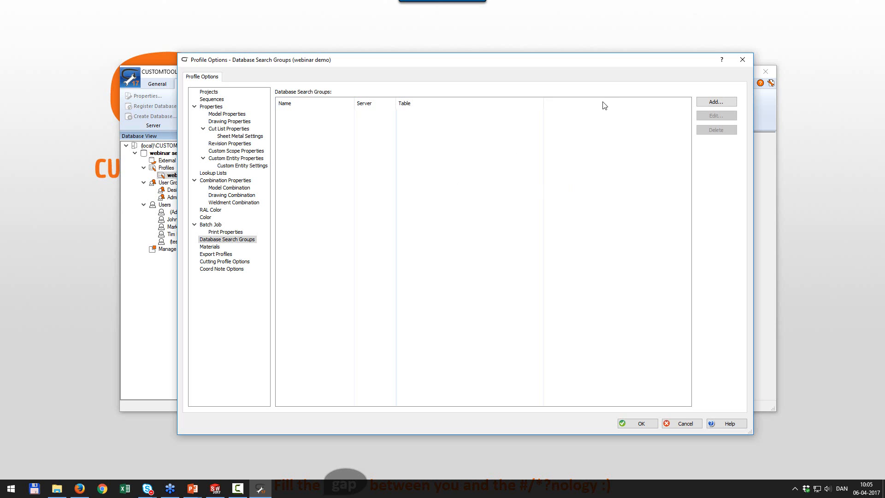
pyautogui.click(713, 103)
# Name the new search group Excel Lookup and point it at the Excel Lookup source's Sheet1$ table.
pyautogui.click(356, 117)
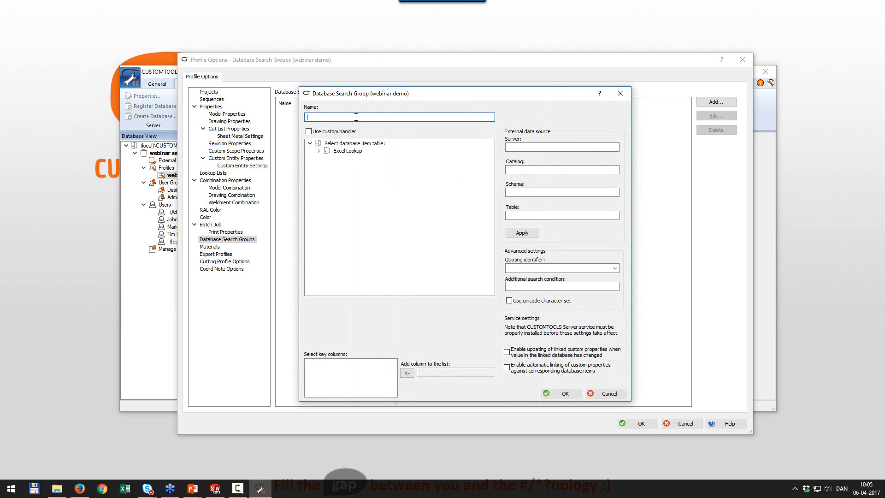
pyautogui.write('Excel Looku')
pyautogui.click(166, 75)
pyautogui.click(319, 151)
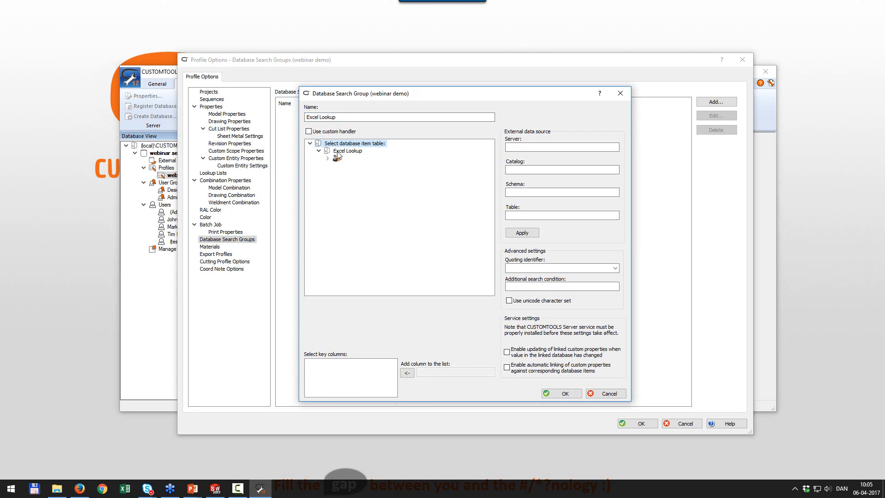
pyautogui.click(339, 152)
pyautogui.click(338, 160)
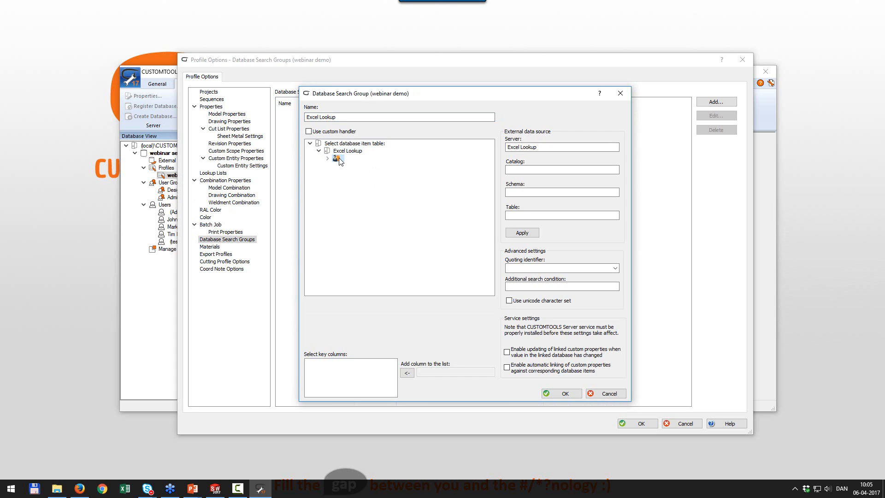
pyautogui.click(328, 159)
pyautogui.click(358, 167)
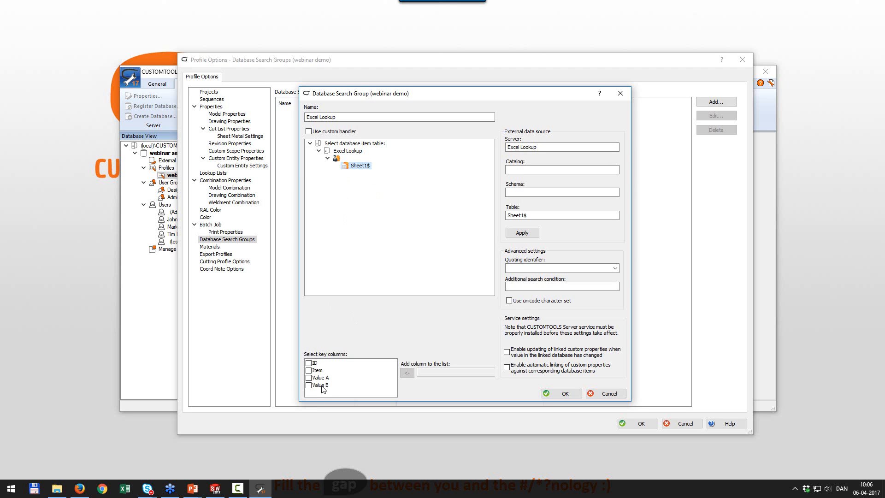
# Open LOOKUP.xlsx from the Documents folder in File Explorer.
pyautogui.click(57, 488)
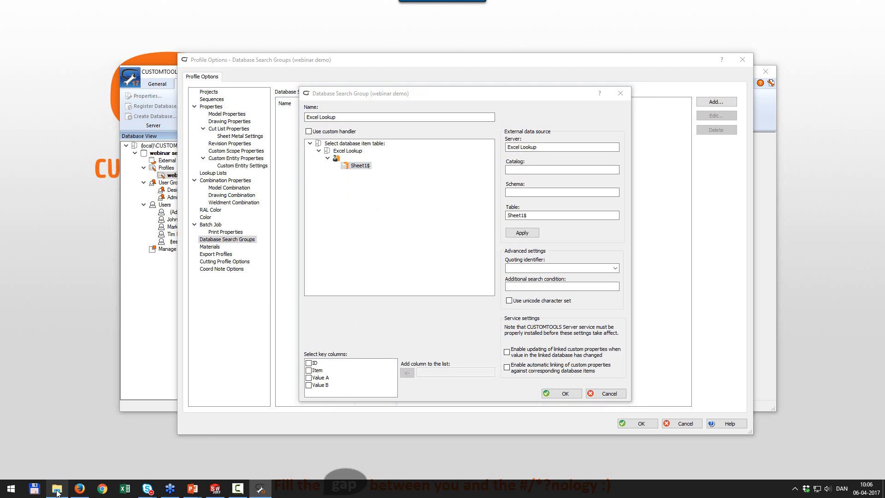
pyautogui.click(152, 58)
pyautogui.doubleClick(140, 59)
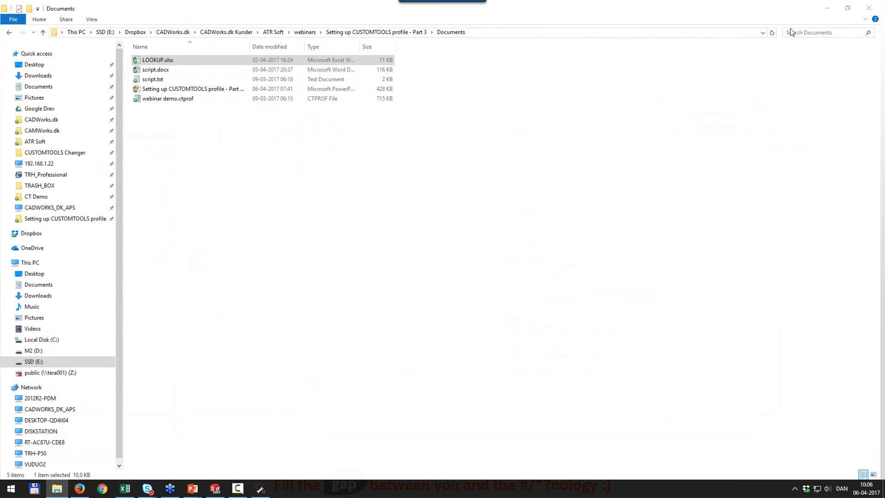
# Inspect the ID, Item, Value A and Value B headers and sample rows of the maximized LOOKUP workbook.
pyautogui.click(831, 5)
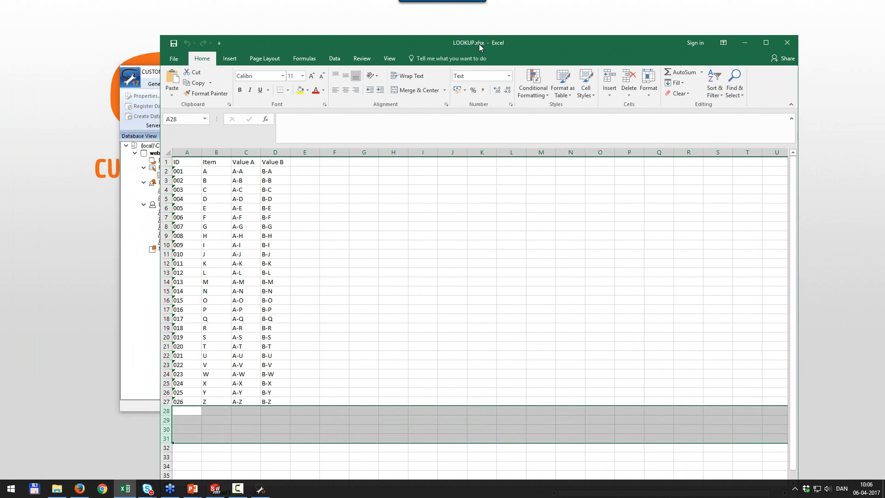
pyautogui.doubleClick(467, 44)
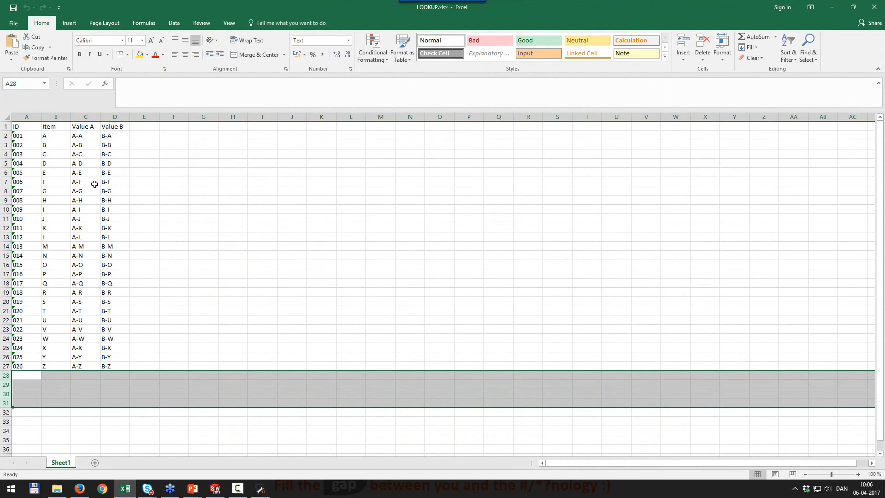
pyautogui.moveTo(22, 126); pyautogui.dragTo(114, 127)
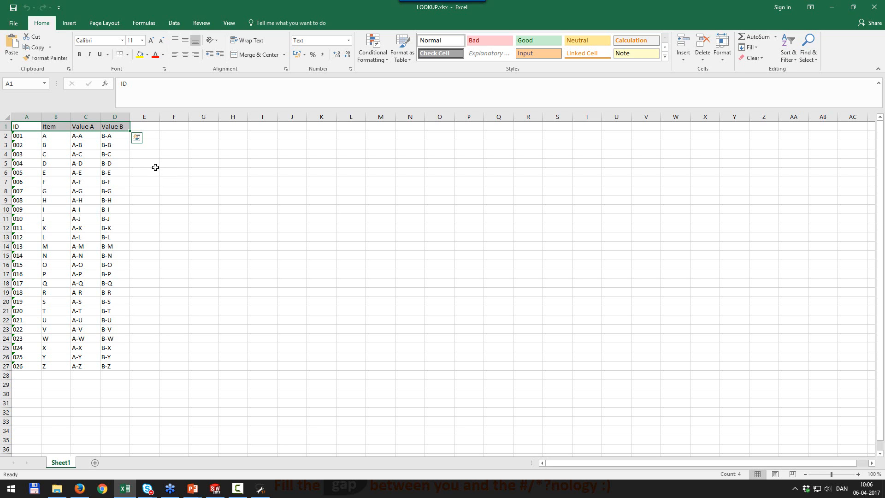
pyautogui.click(27, 117)
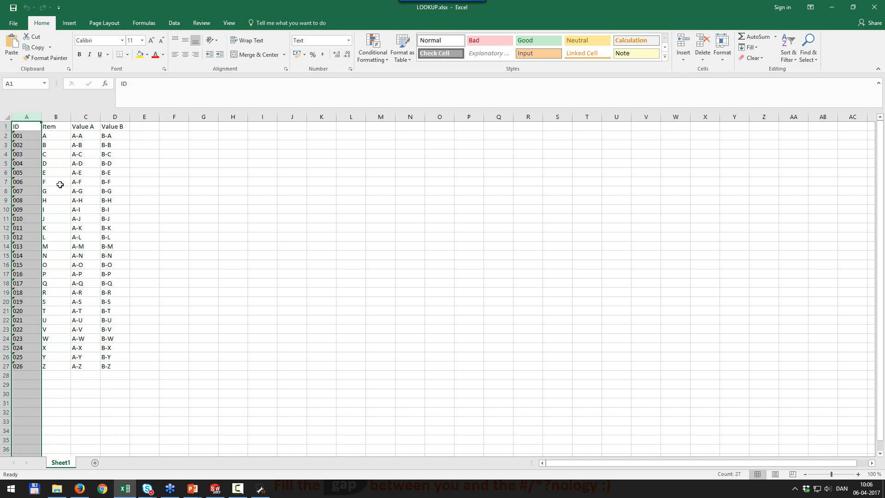
pyautogui.click(56, 136)
pyautogui.click(78, 136)
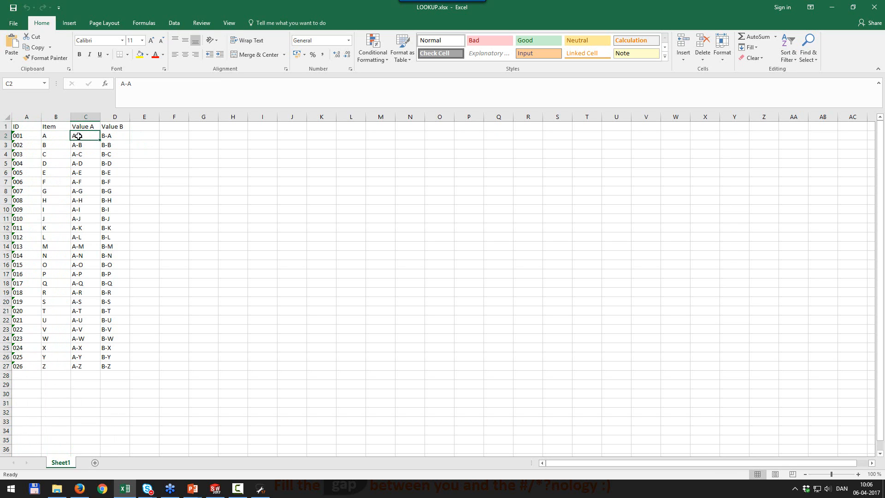
pyautogui.click(26, 218)
pyautogui.click(63, 245)
pyautogui.click(63, 221)
pyautogui.click(84, 221)
pyautogui.click(112, 221)
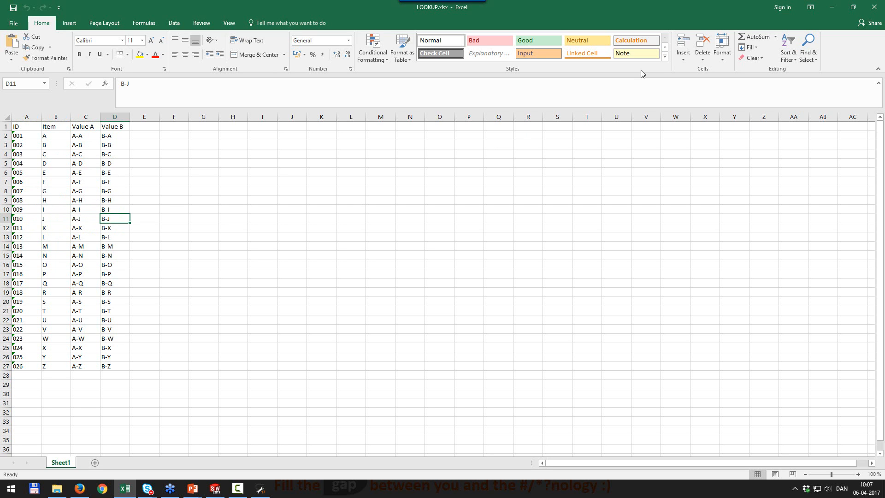
pyautogui.click(875, 7)
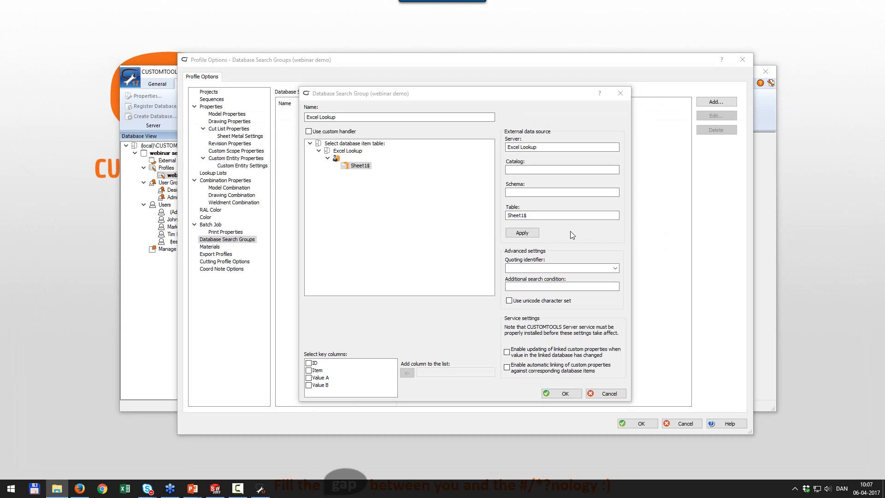
# Tick ID as the key column and choose [] as the quoting identifier.
pyautogui.click(309, 363)
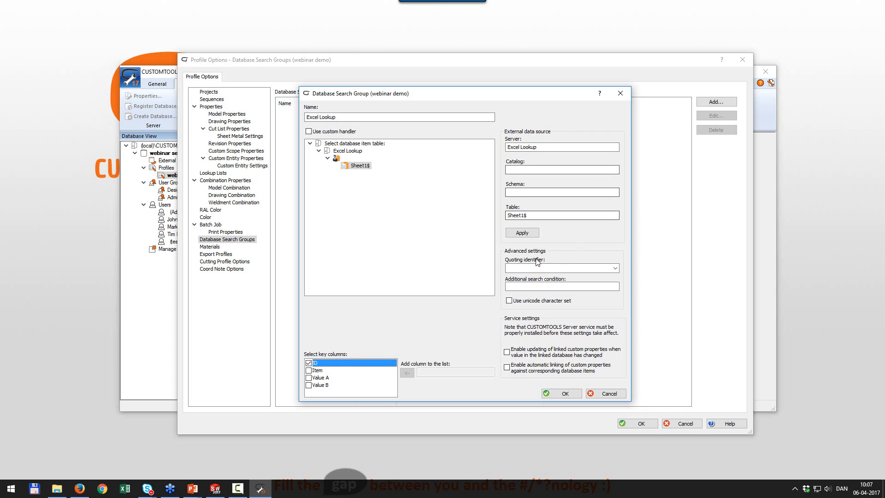
pyautogui.click(616, 268)
pyautogui.click(568, 289)
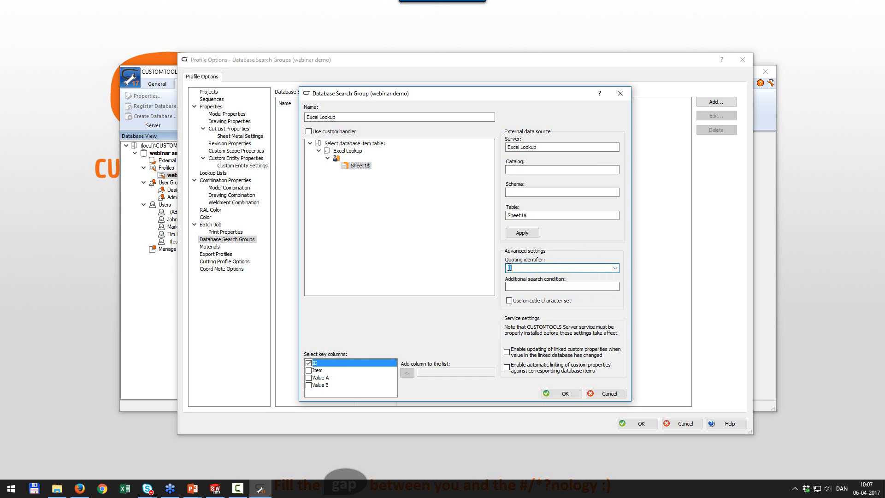
# Read the help topic explaining the quoting identifier setting, then close it.
pyautogui.click(600, 93)
pyautogui.moveTo(737, 12); pyautogui.dragTo(303, 56)
pyautogui.doubleClick(303, 56)
pyautogui.moveTo(117, 295); pyautogui.dragTo(403, 333)
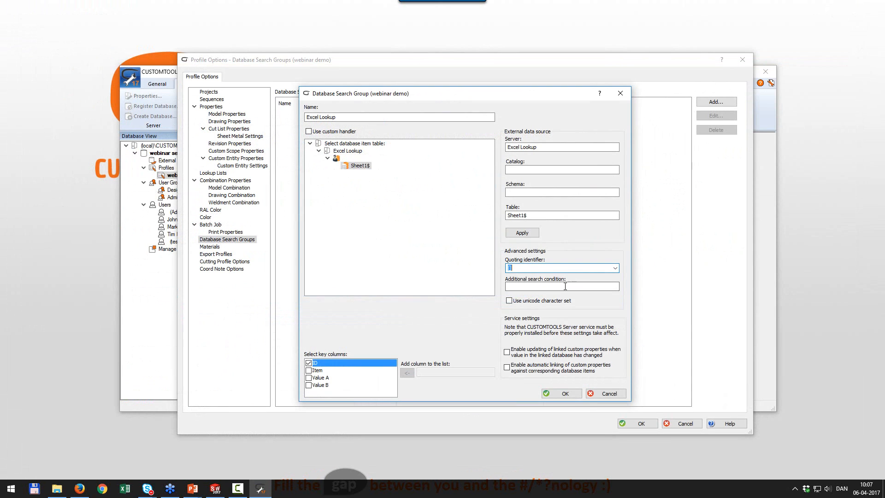
pyautogui.click(874, 5)
# Confirm the Excel Lookup search group and switch to the Model Properties page.
pyautogui.click(563, 395)
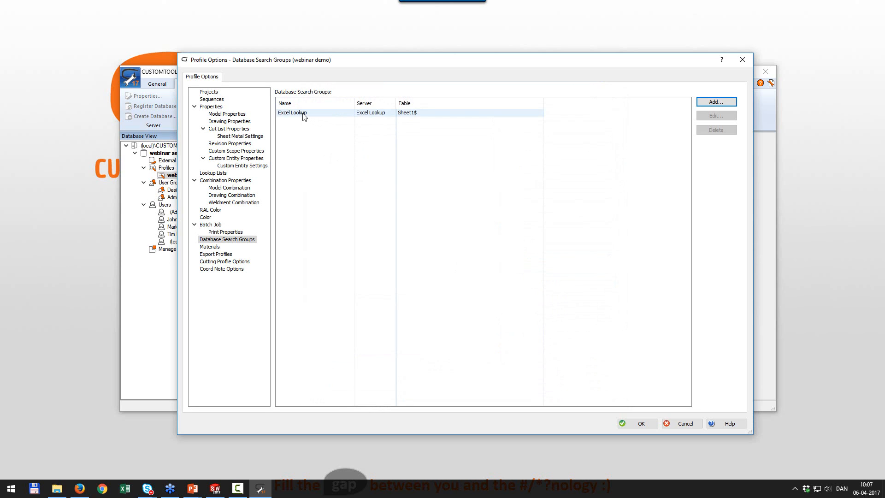
pyautogui.click(222, 114)
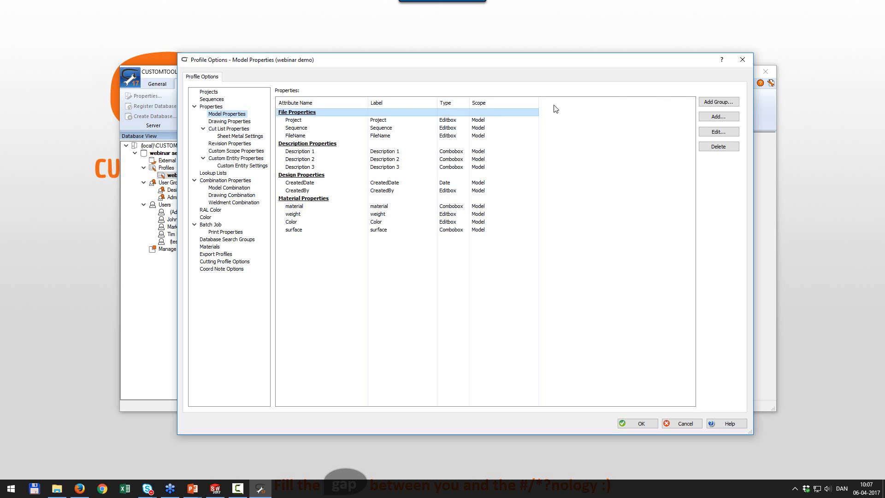
# Add a property group named Excel Lookup and launch the Property Wizard for a new property.
pyautogui.click(700, 103)
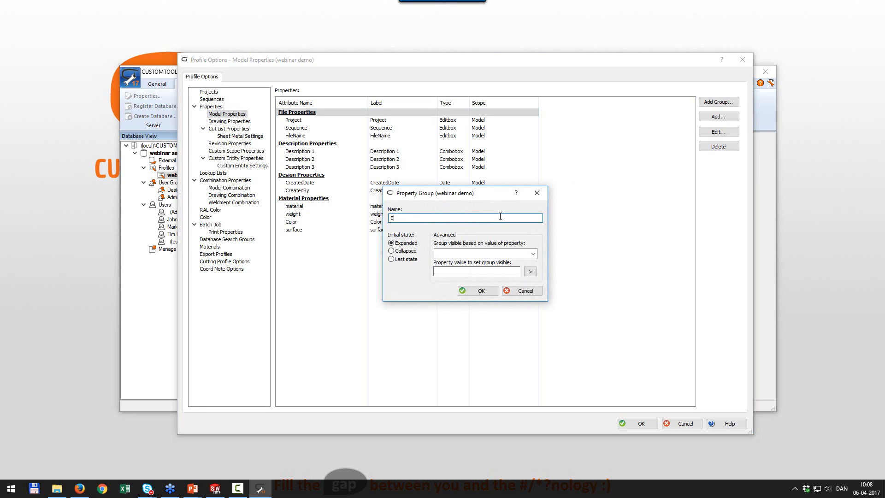
pyautogui.write('Excel Lookup')
pyautogui.click(484, 292)
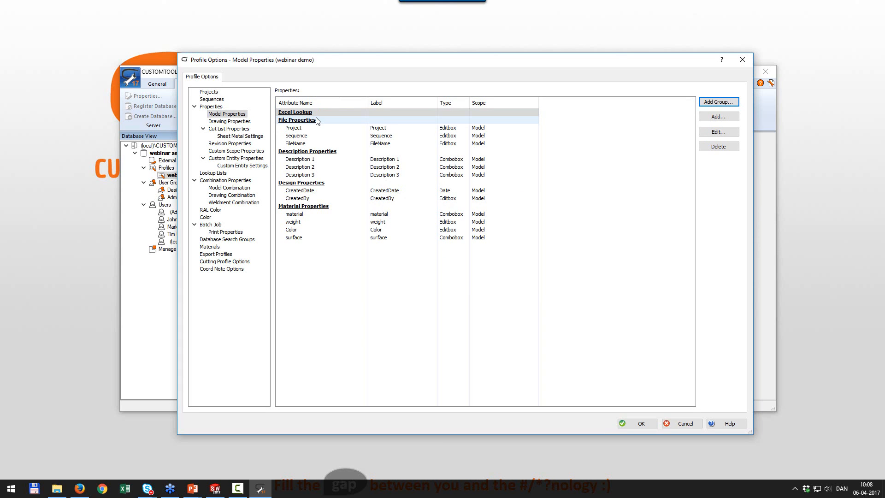
pyautogui.click(714, 117)
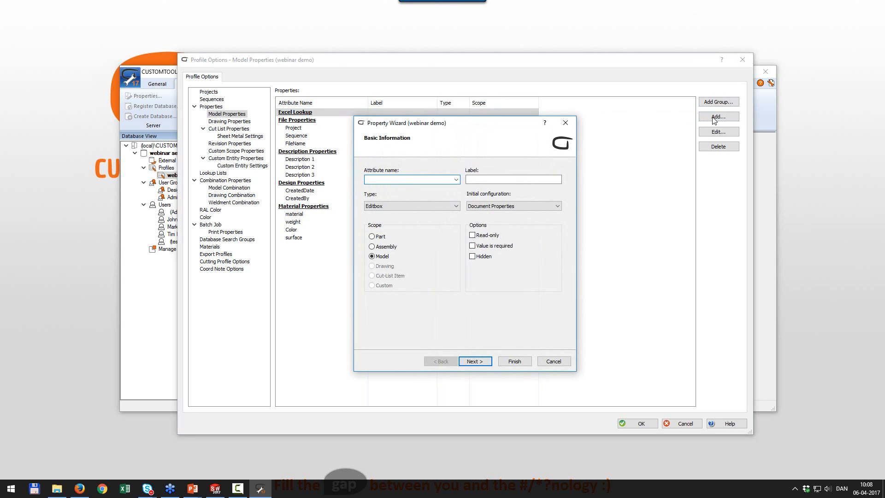
# Add Editbox properties demo4 and demo3, each with matching attribute name and label.
pyautogui.write('demo4')
pyautogui.hotkey('ctrl', 'a')
pyautogui.hotkey('ctrl', 'c')
pyautogui.press('Tab')
pyautogui.hotkey('ctrl', 'v')
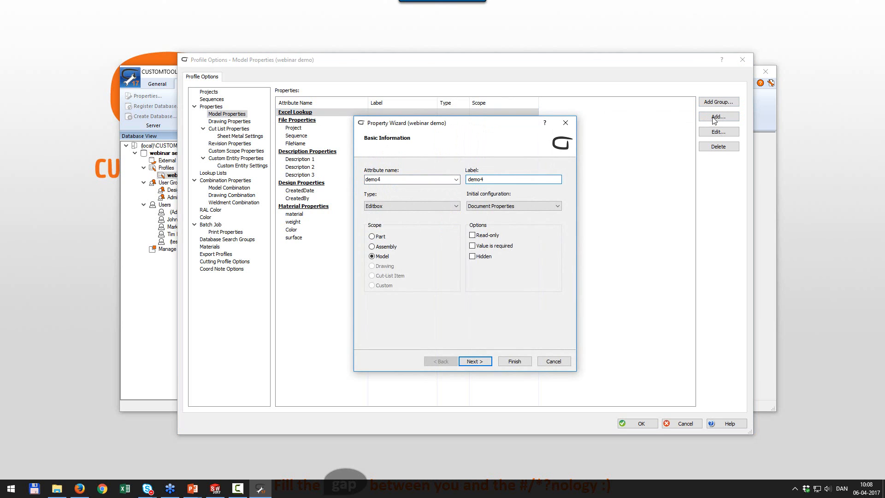
pyautogui.click(526, 362)
pyautogui.click(726, 121)
pyautogui.hotkey('ctrl', 'v')
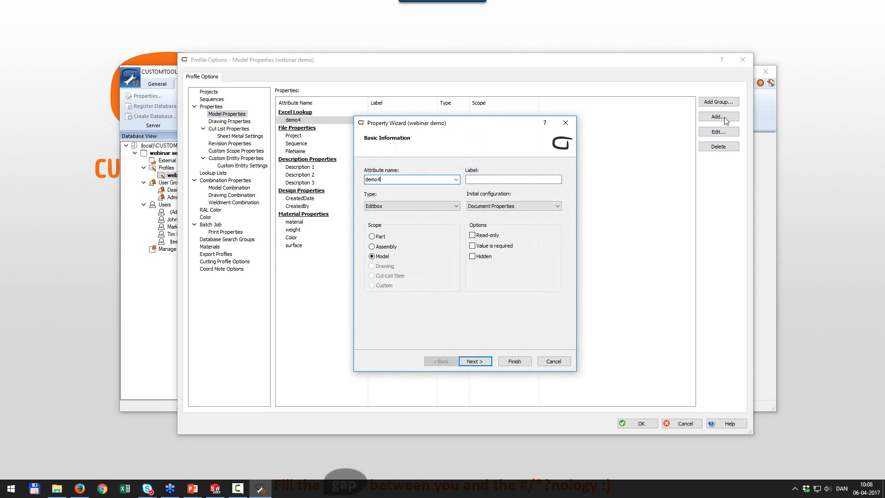
pyautogui.press('Tab')
pyautogui.write('demo3')
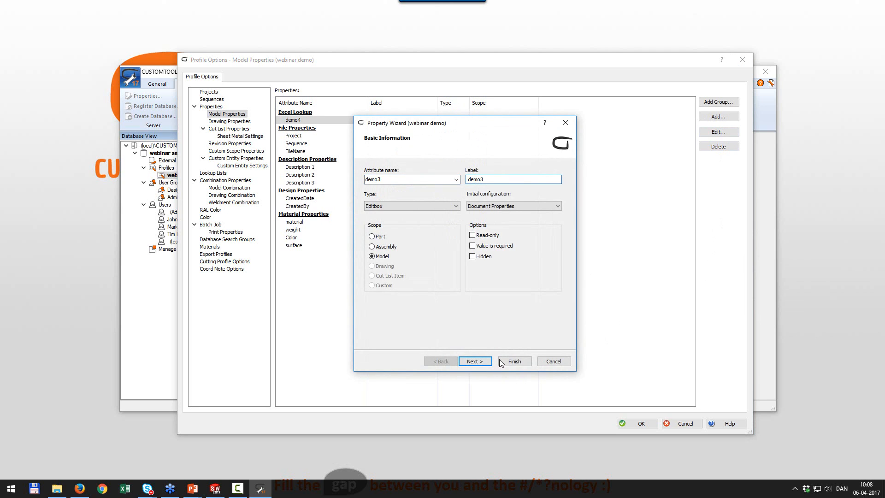
pyautogui.click(505, 362)
# Add Editbox properties demo2 and demo1, each with matching attribute name and label.
pyautogui.click(713, 117)
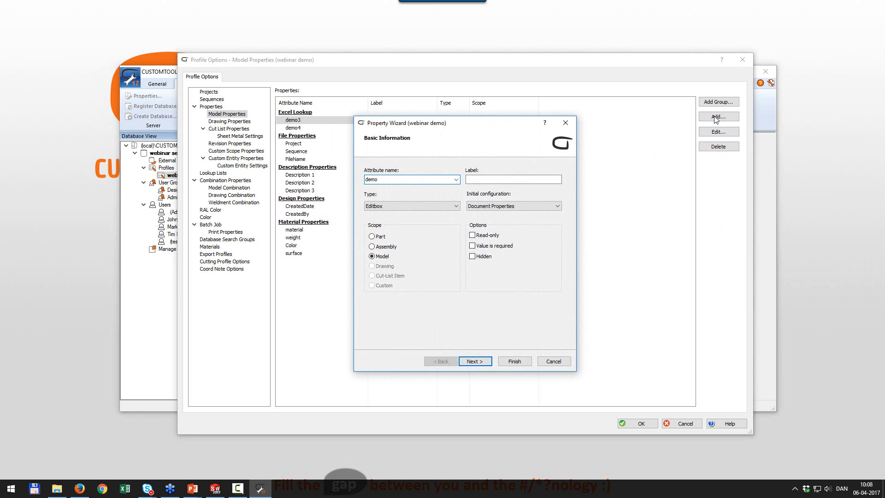
pyautogui.write('demo2')
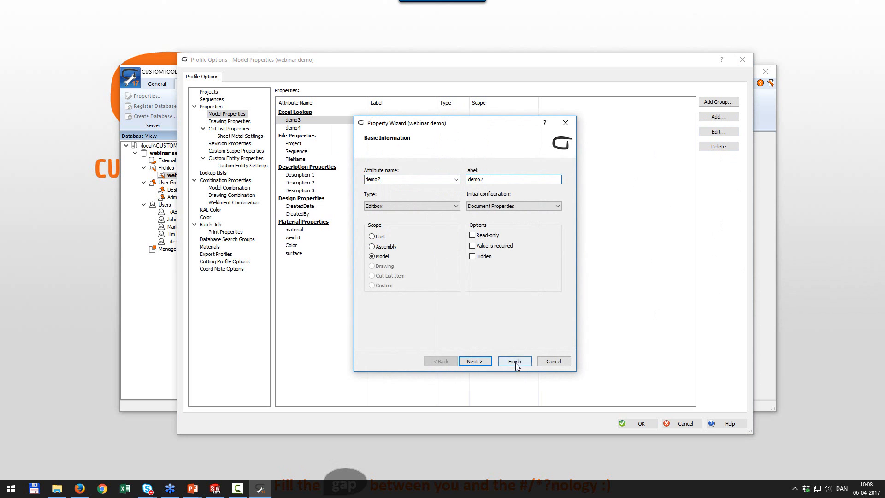
pyautogui.click(515, 362)
pyautogui.click(717, 118)
pyautogui.write('demo41')
pyautogui.press('Tab')
pyautogui.write('demo4')
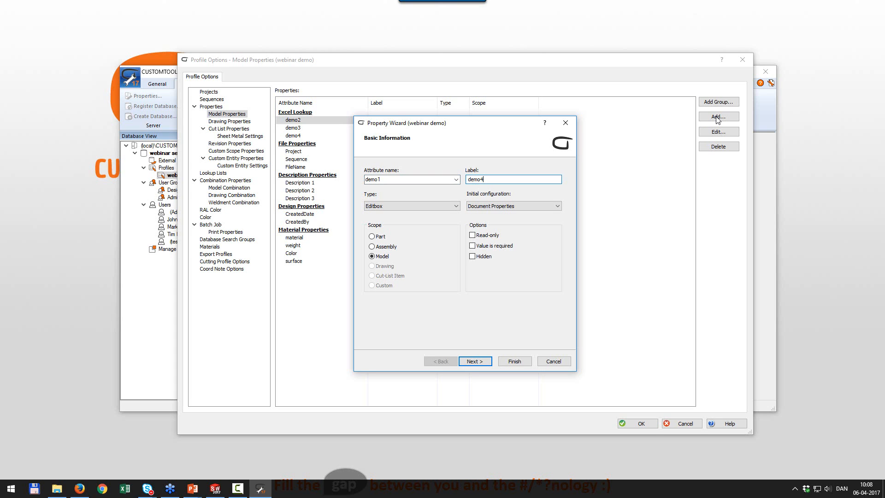
pyautogui.write('1')
pyautogui.click(515, 361)
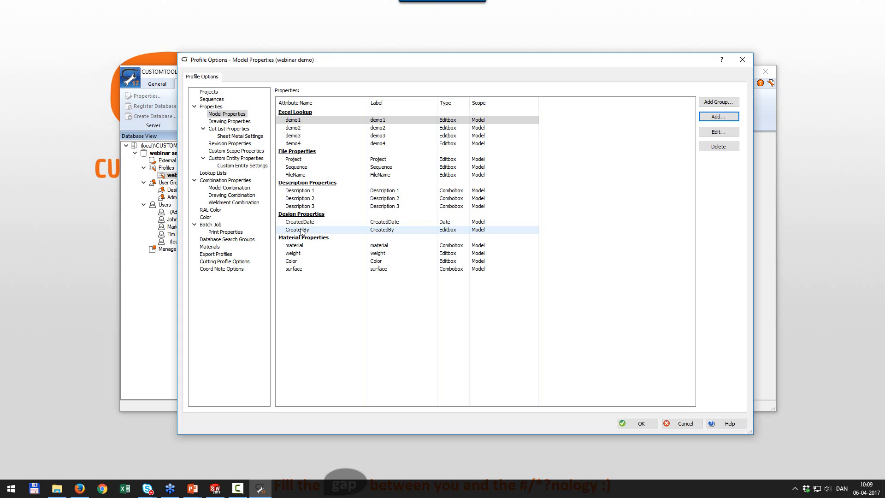
# Give the demo1 property the GetDatabaseItem button function.
pyautogui.doubleClick(304, 121)
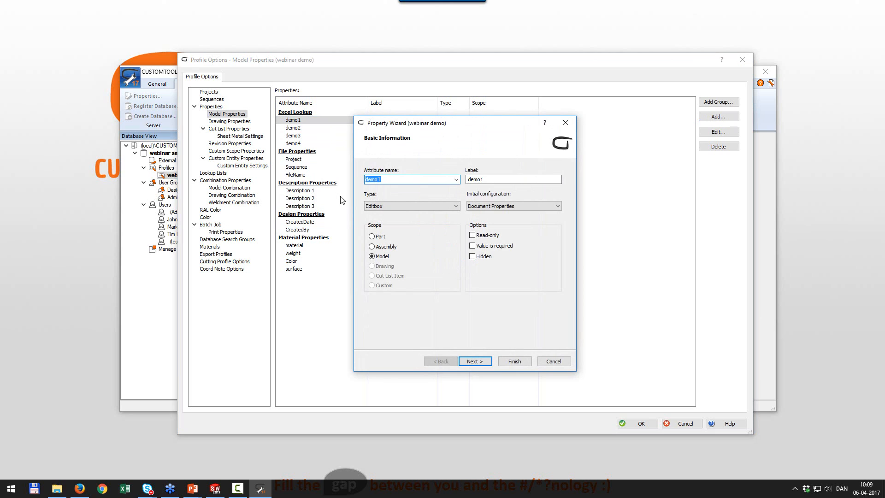
pyautogui.click(481, 363)
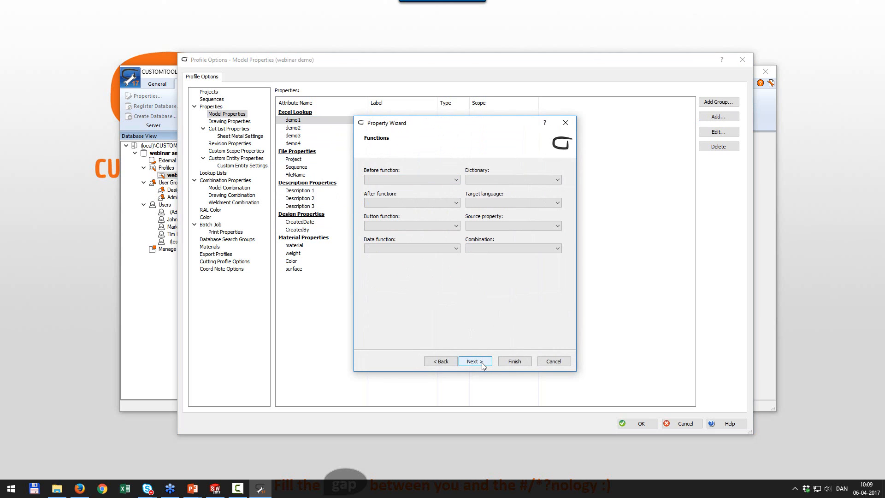
pyautogui.click(424, 228)
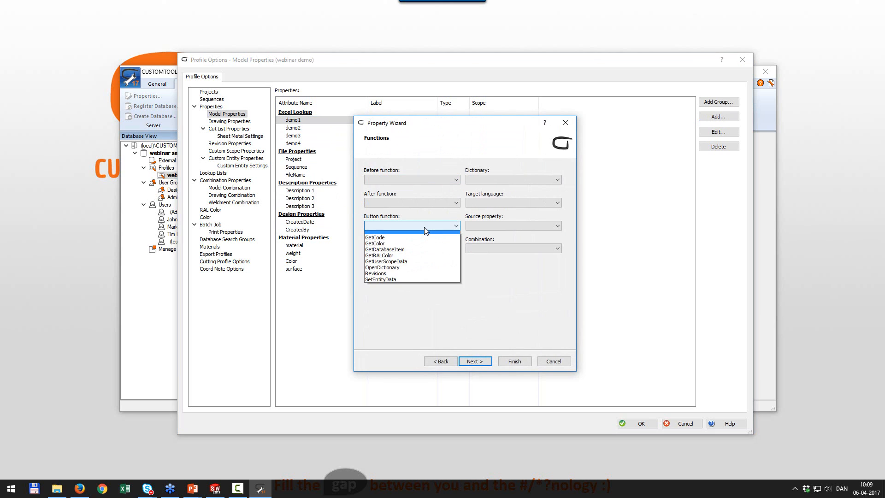
pyautogui.click(400, 252)
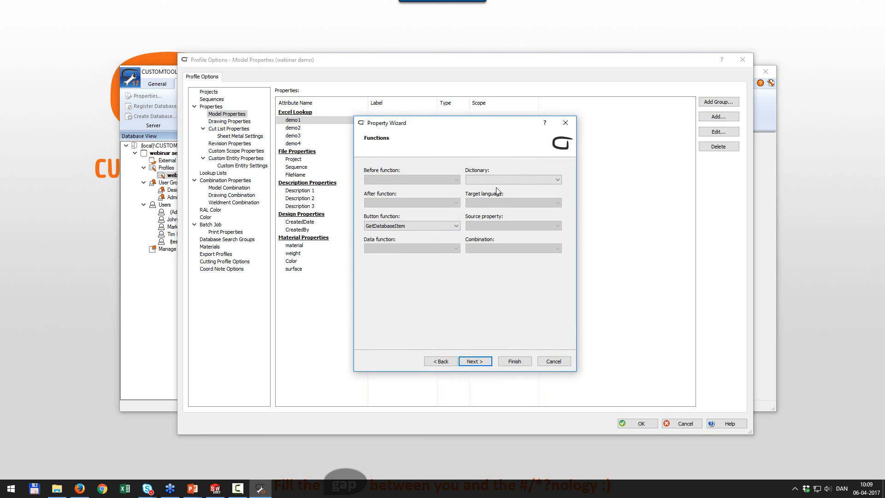
pyautogui.click(515, 182)
pyautogui.click(516, 181)
# Link demo1 to the ID column of the Excel Lookup search group and finish the wizard.
pyautogui.click(474, 362)
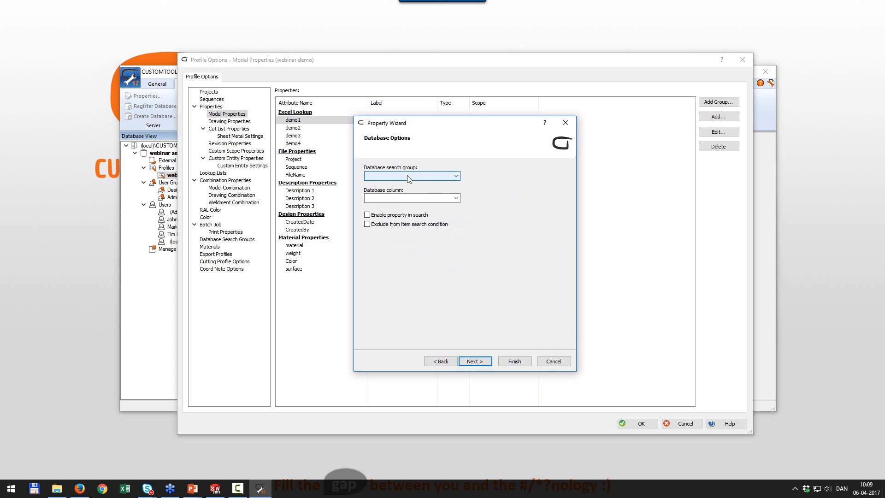
pyautogui.click(408, 176)
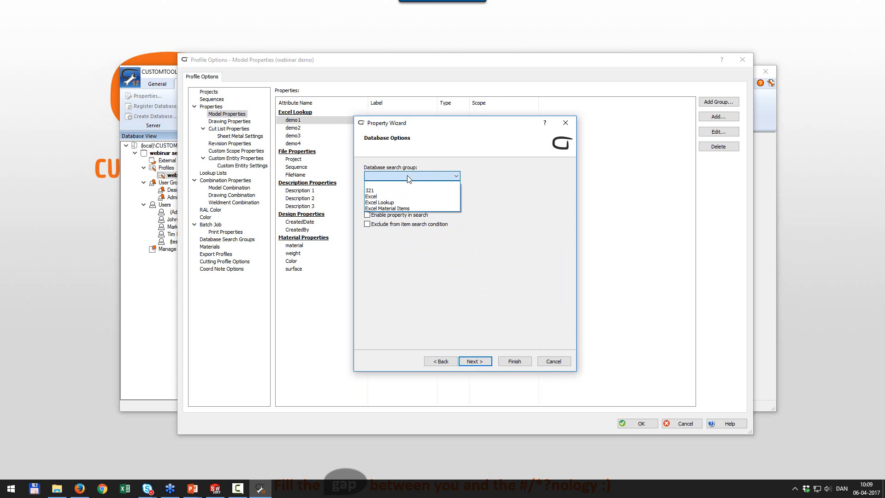
pyautogui.click(408, 203)
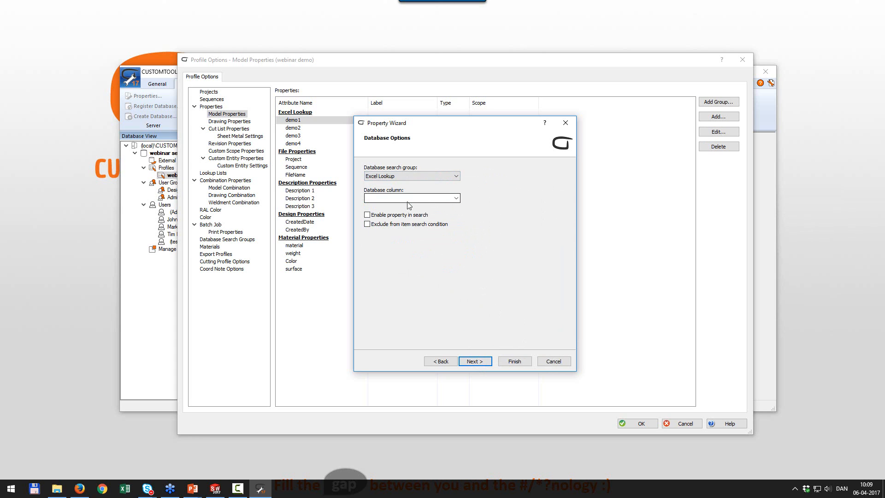
pyautogui.click(436, 176)
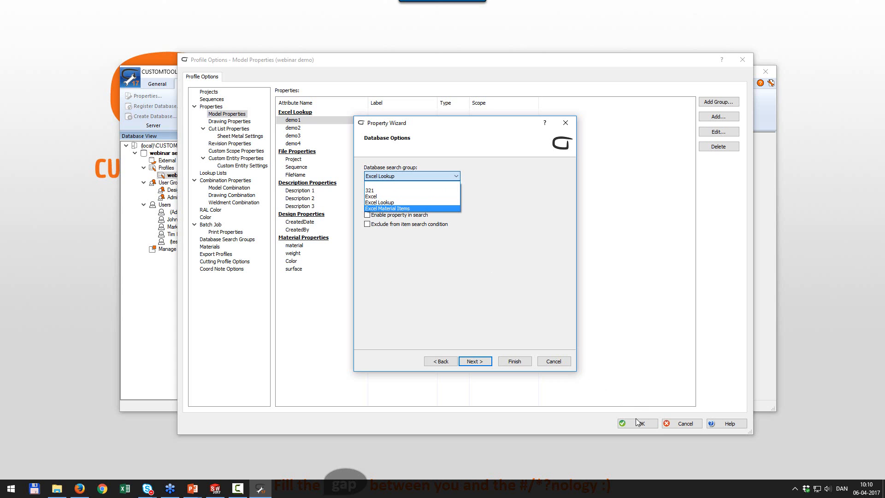
pyautogui.click(386, 204)
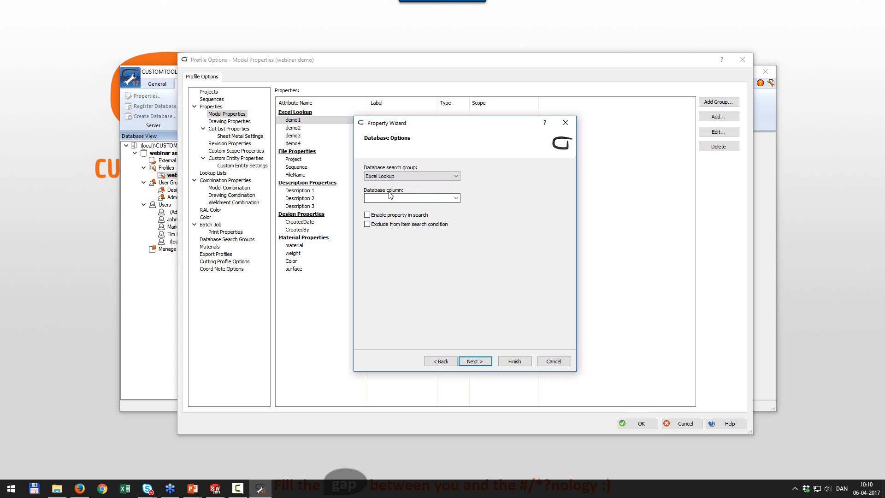
pyautogui.click(456, 198)
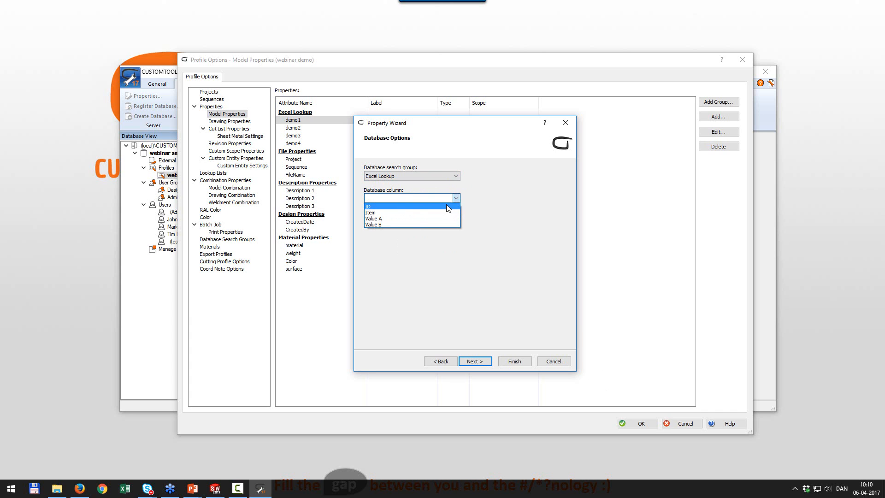
pyautogui.click(448, 207)
pyautogui.click(522, 364)
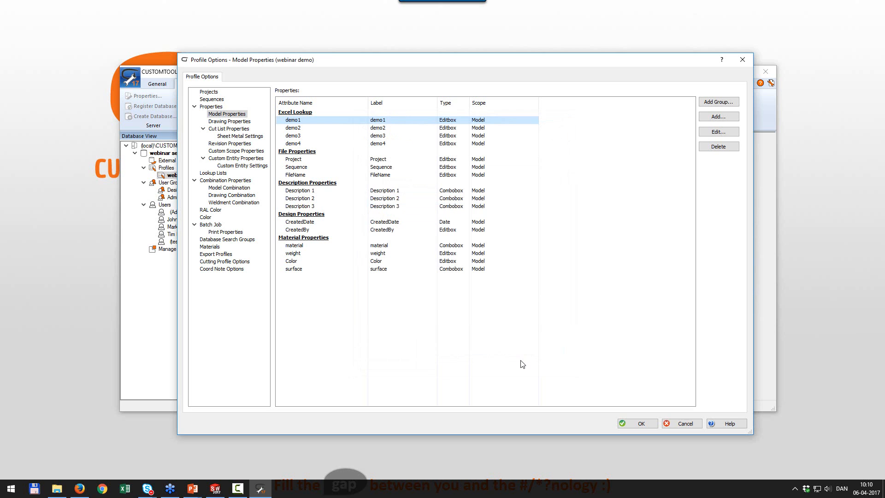
# Save the profile, create Part1 from the Part template, and open its CUSTOMTOOLS Properties.
pyautogui.click(640, 423)
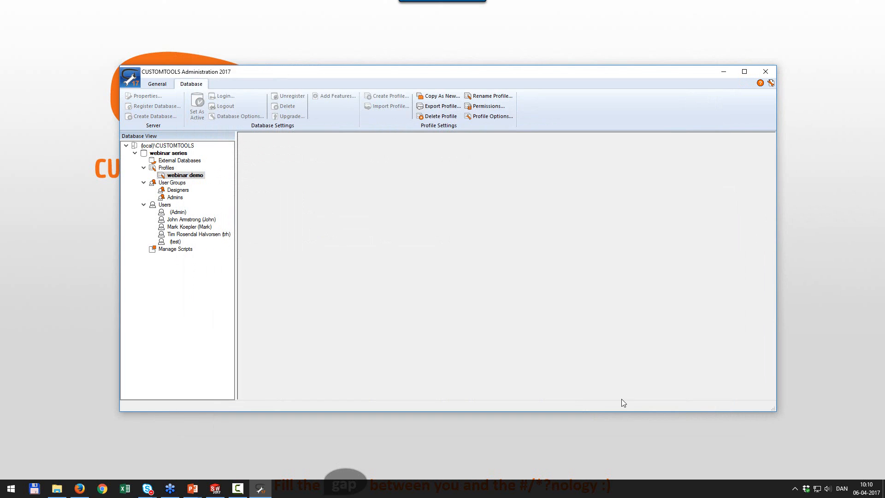
pyautogui.click(215, 489)
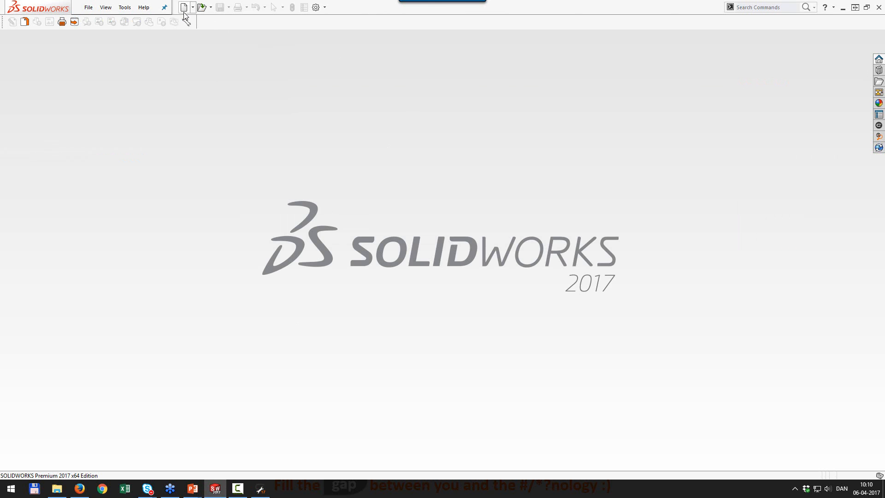
pyautogui.click(184, 8)
pyautogui.doubleClick(184, 208)
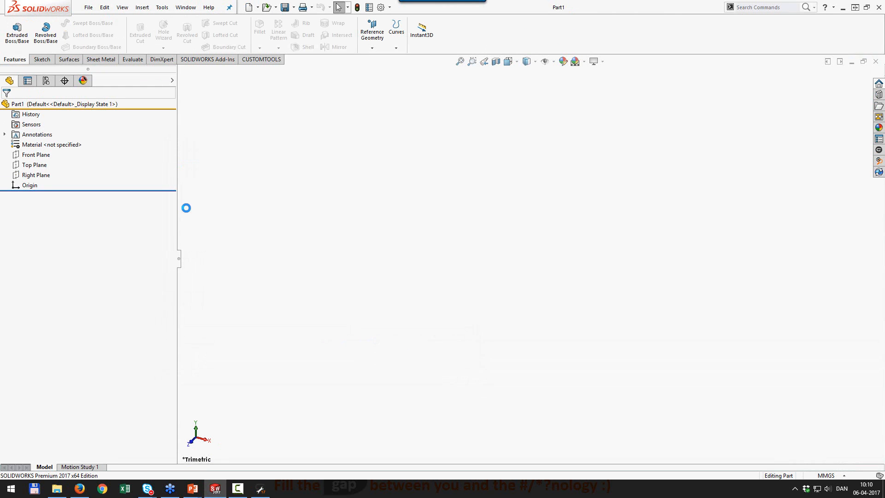
pyautogui.click(262, 59)
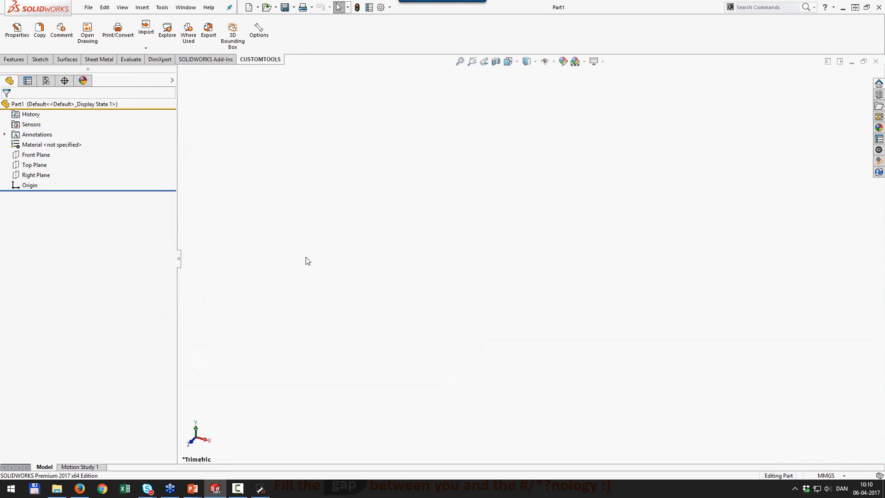
pyautogui.click(16, 30)
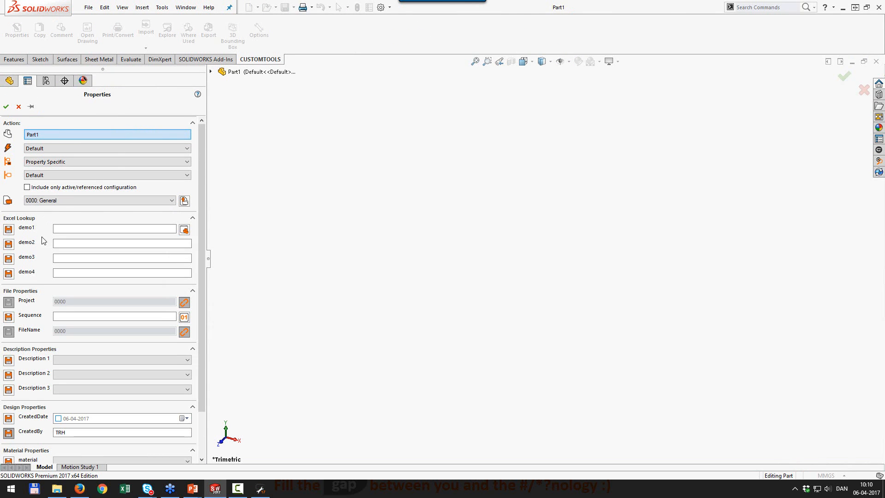
# Run the demo1 database lookup, review the 26 matches, then cancel the Properties panel.
pyautogui.click(184, 229)
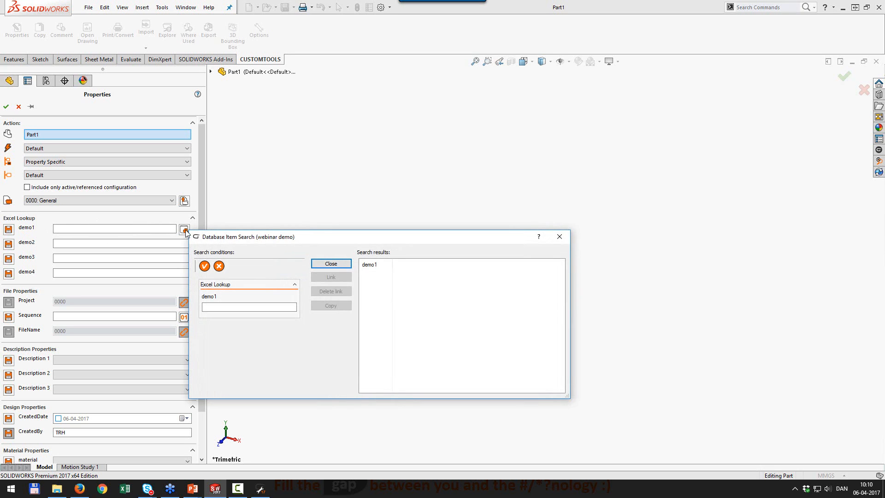
pyautogui.click(205, 266)
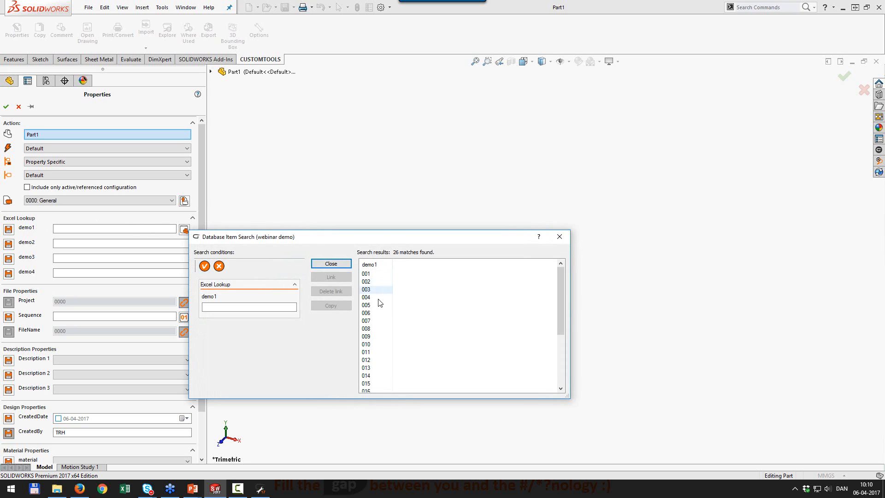
pyautogui.scroll(-4, 380, 310)
pyautogui.scroll(4, 380, 311)
pyautogui.click(559, 238)
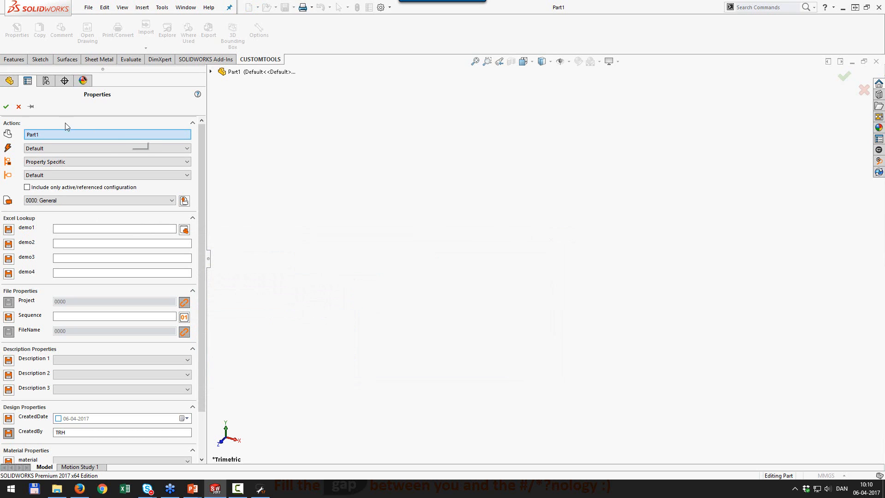
pyautogui.click(18, 107)
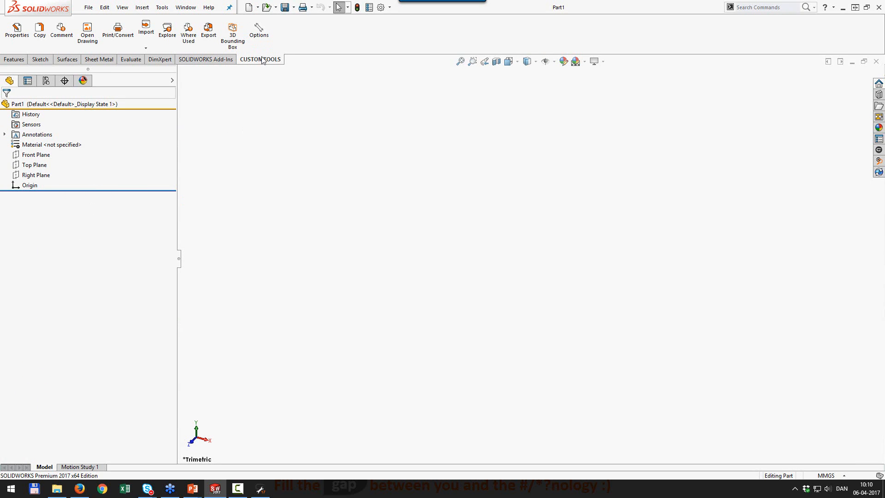
# Link demo2 to the Item column of the Excel search group.
pyautogui.click(259, 33)
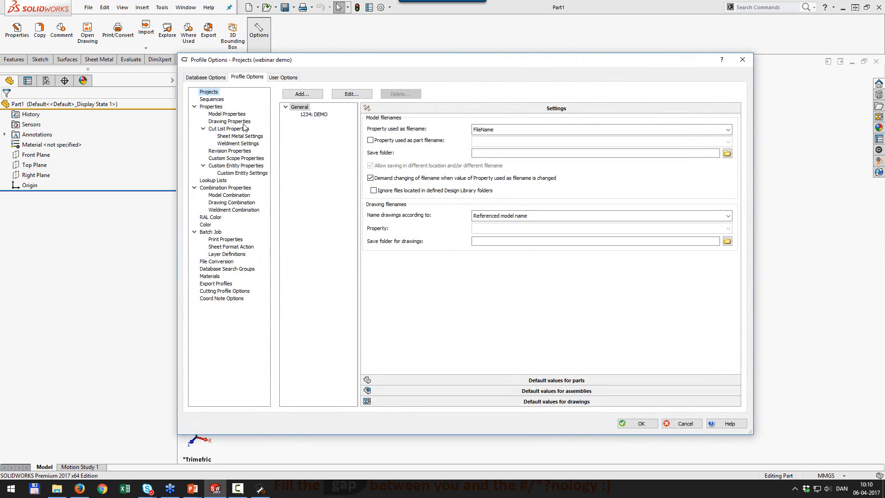
pyautogui.click(225, 114)
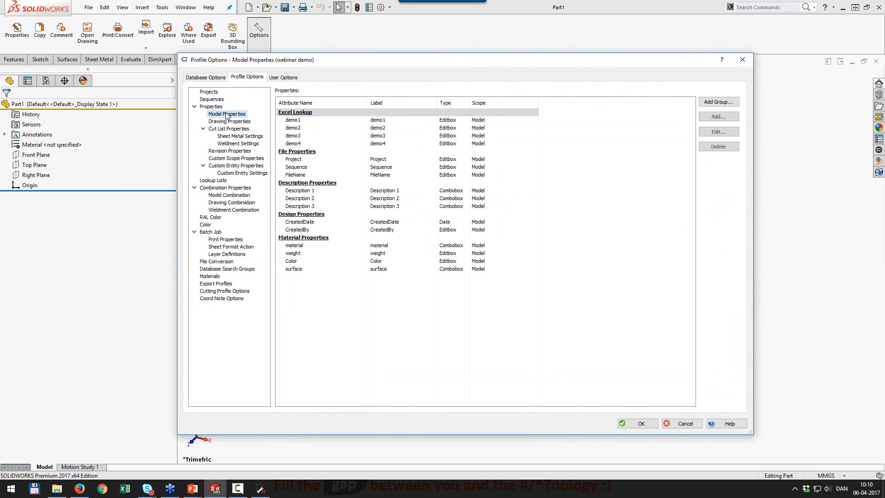
pyautogui.doubleClick(293, 129)
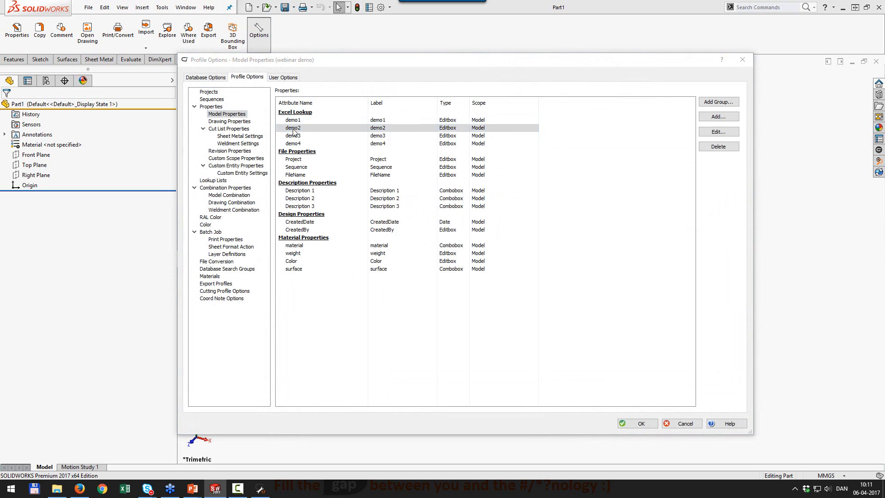
pyautogui.click(479, 363)
pyautogui.click(484, 363)
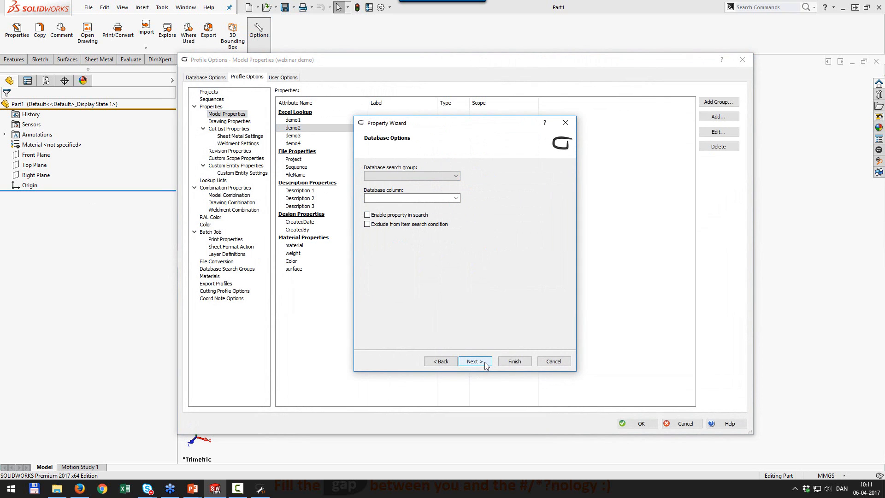
pyautogui.click(460, 362)
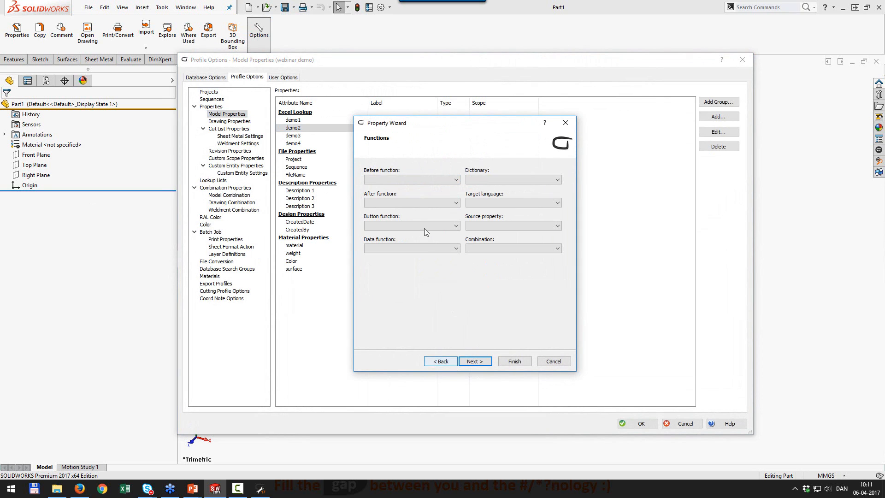
pyautogui.click(481, 364)
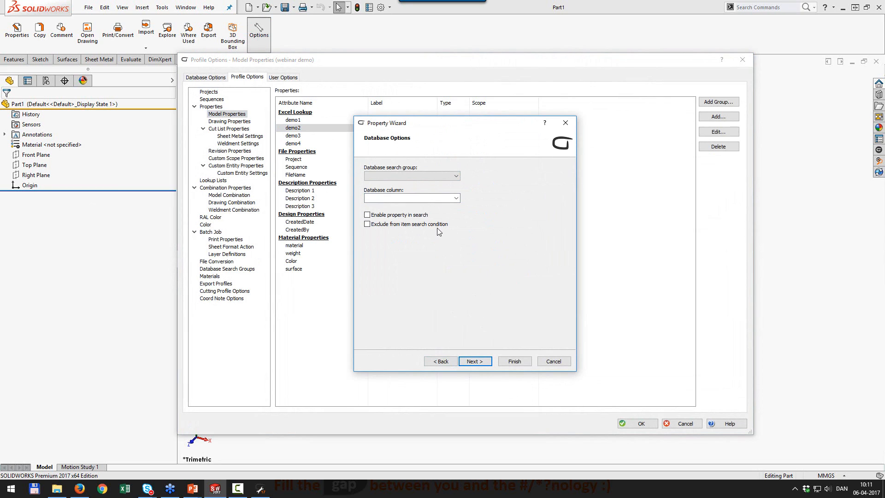
pyautogui.click(415, 177)
pyautogui.click(412, 196)
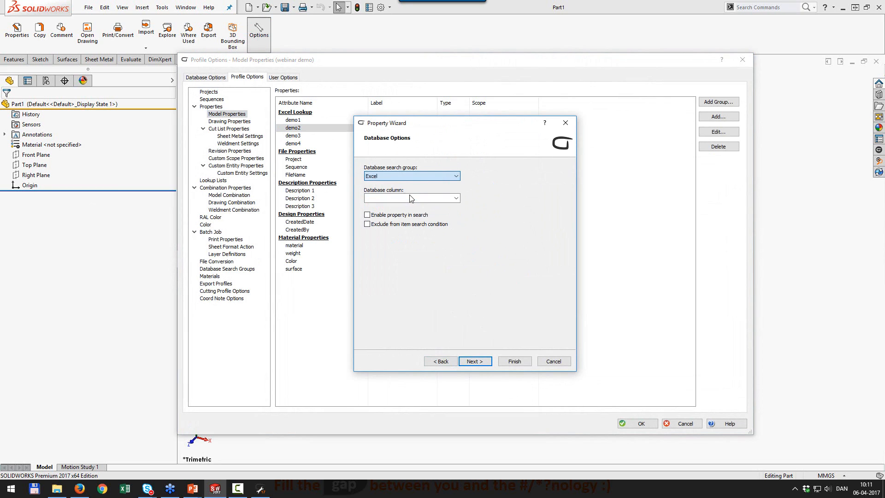
pyautogui.click(455, 199)
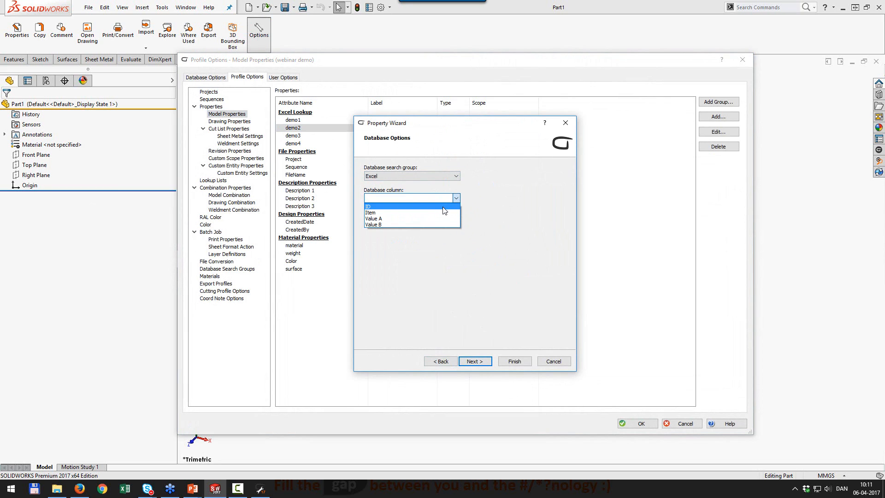
pyautogui.click(443, 213)
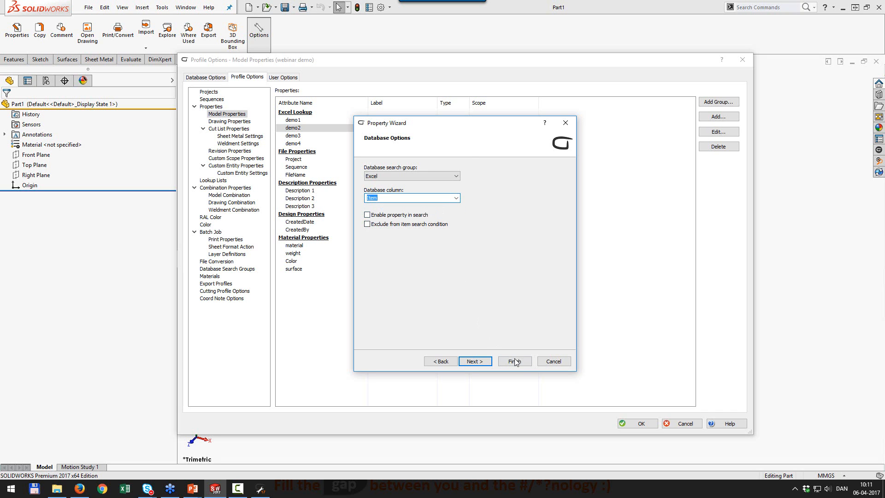
pyautogui.click(515, 362)
# Link demo3 to the Value A column of the Excel search group.
pyautogui.doubleClick(332, 136)
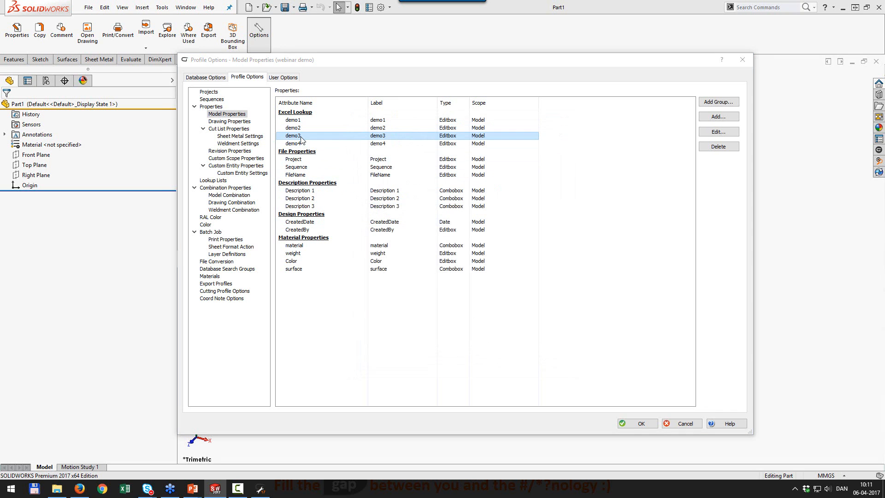
pyautogui.click(475, 362)
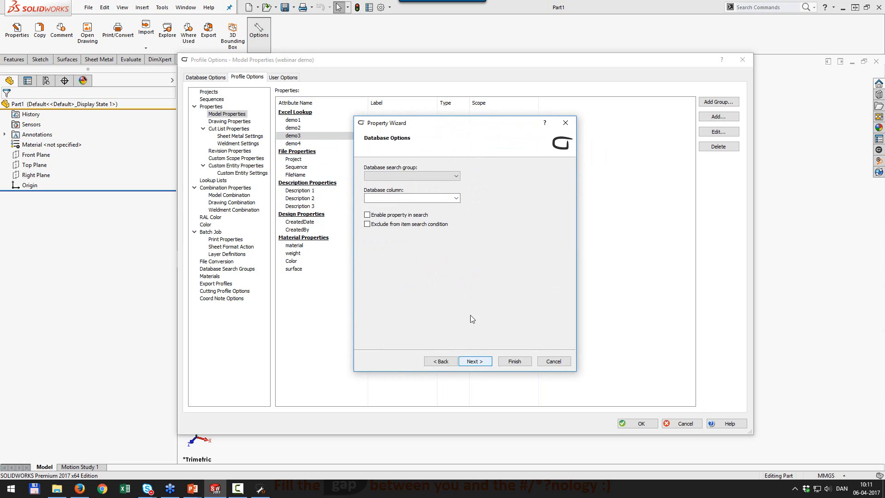
pyautogui.click(452, 178)
pyautogui.click(445, 186)
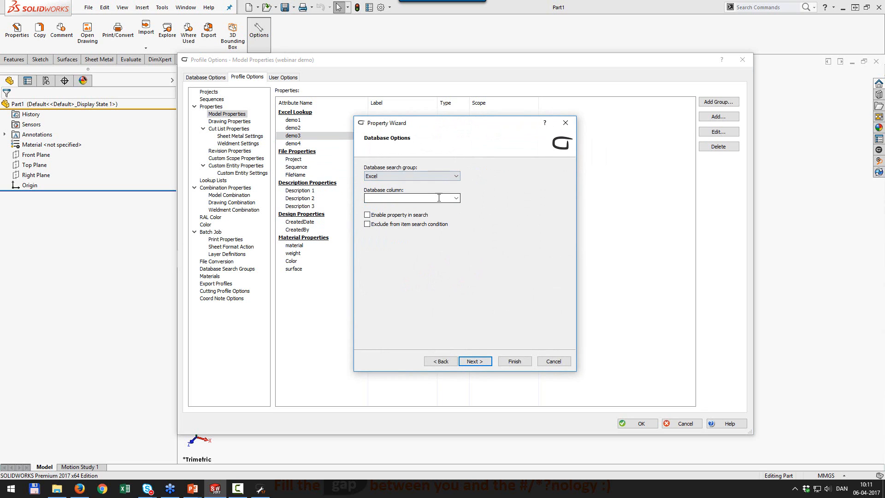
pyautogui.click(457, 199)
pyautogui.click(450, 216)
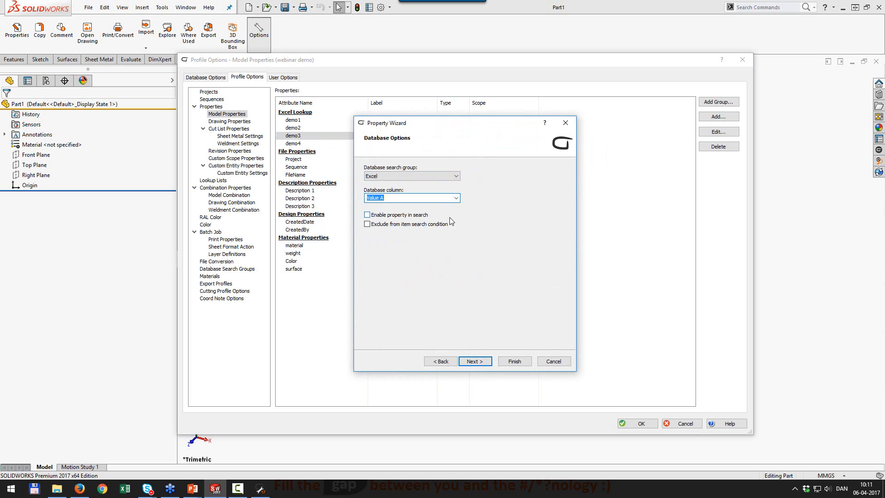
pyautogui.click(511, 365)
# Link demo4 to Excel Lookup's Value B column and save the profile options.
pyautogui.doubleClick(297, 143)
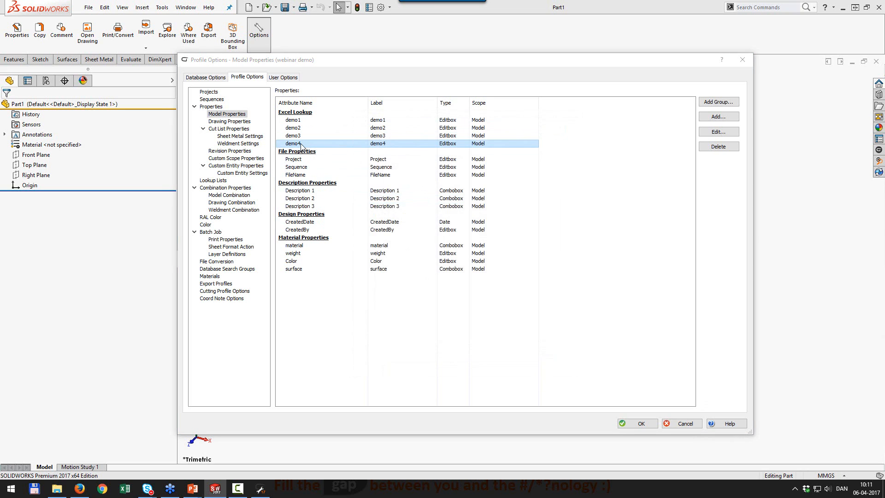
pyautogui.click(475, 362)
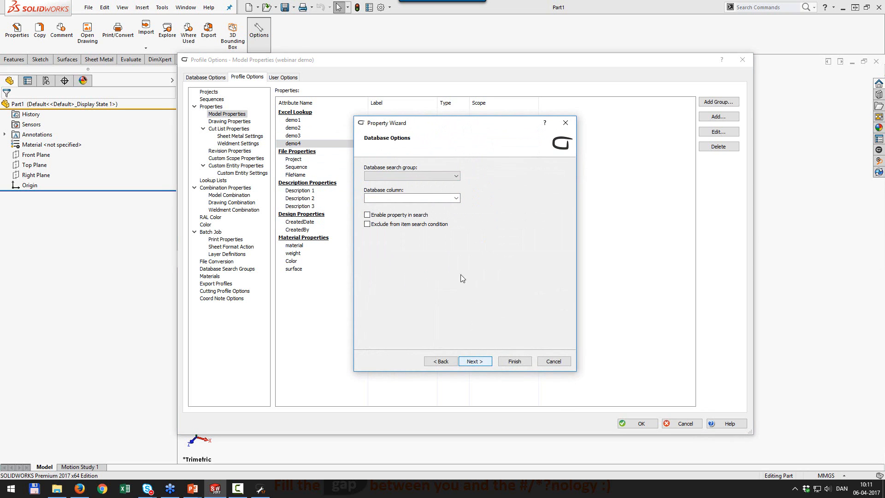
pyautogui.click(444, 177)
pyautogui.click(441, 204)
pyautogui.click(456, 198)
pyautogui.click(446, 225)
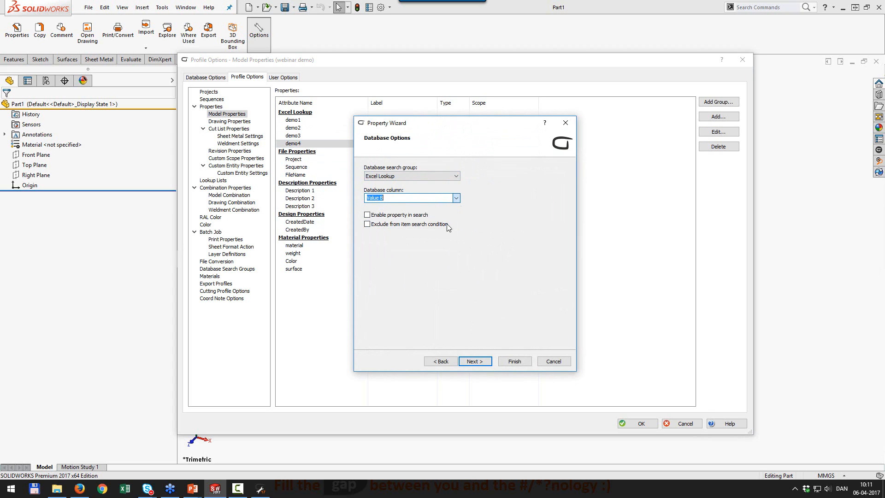
pyautogui.click(515, 361)
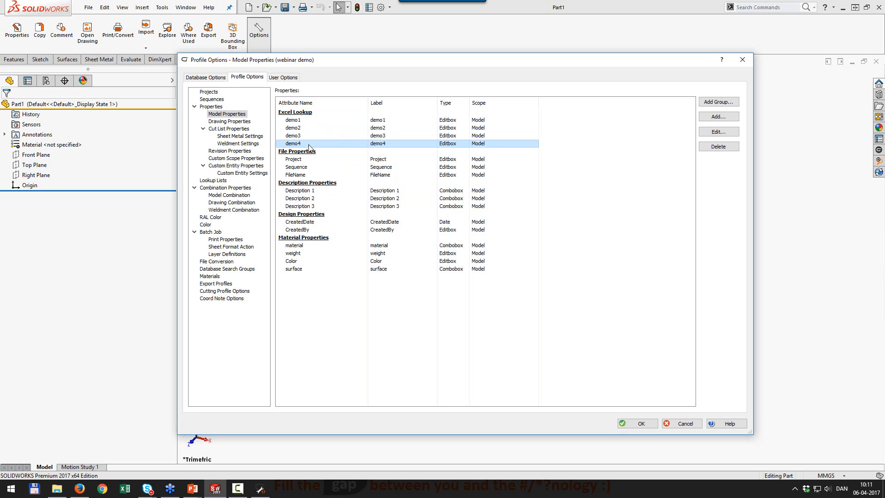
pyautogui.click(655, 426)
# Check the demo1 lookup search from Part1's Properties, cancel, and reopen the profile options.
pyautogui.click(18, 30)
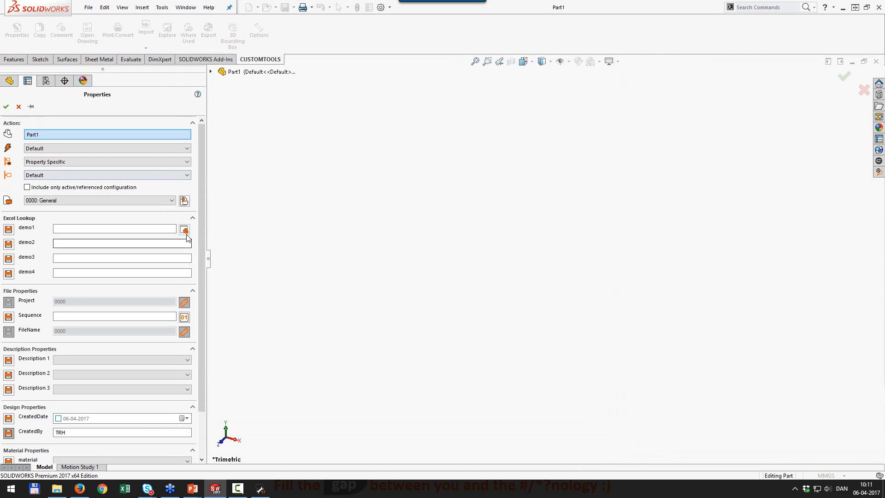
pyautogui.click(184, 229)
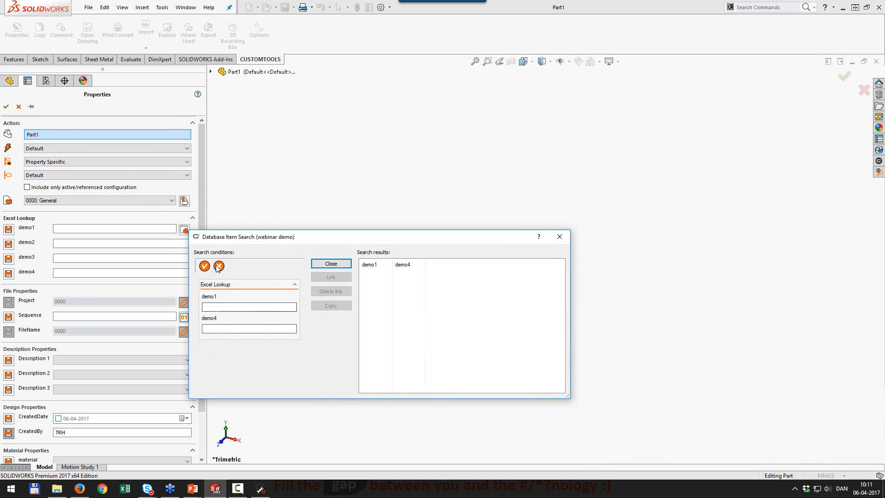
pyautogui.click(560, 238)
pyautogui.click(19, 107)
pyautogui.click(259, 31)
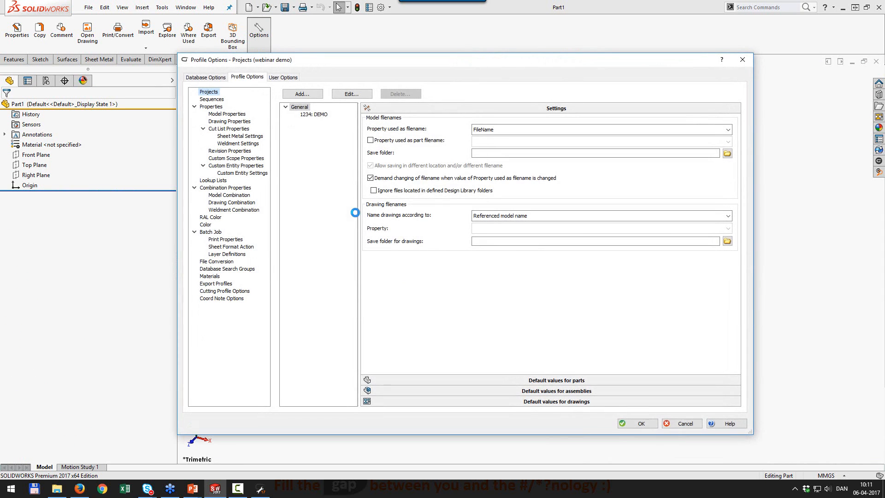
# Set demo2's database search group to Excel Lookup.
pyautogui.click(228, 113)
pyautogui.doubleClick(294, 128)
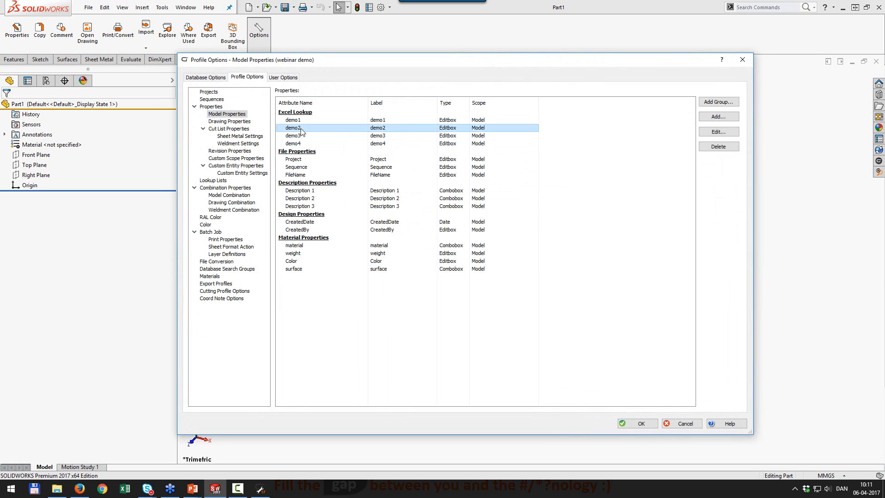
pyautogui.click(471, 361)
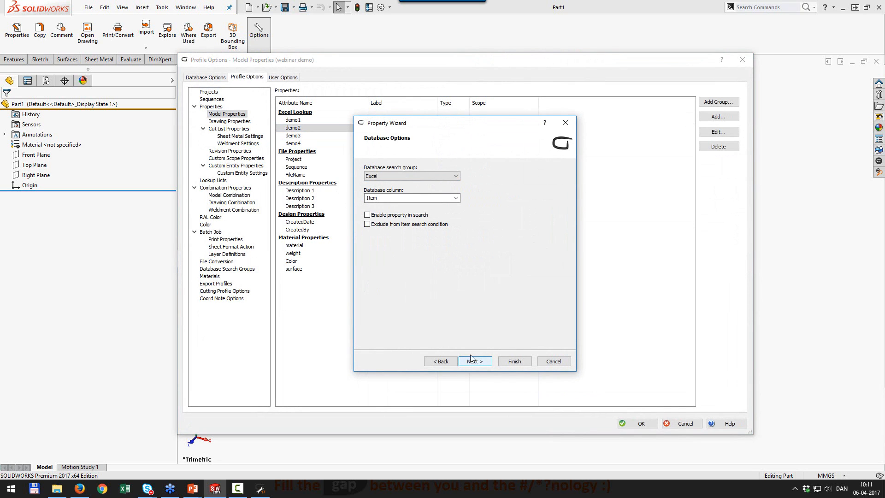
pyautogui.click(400, 178)
pyautogui.click(400, 203)
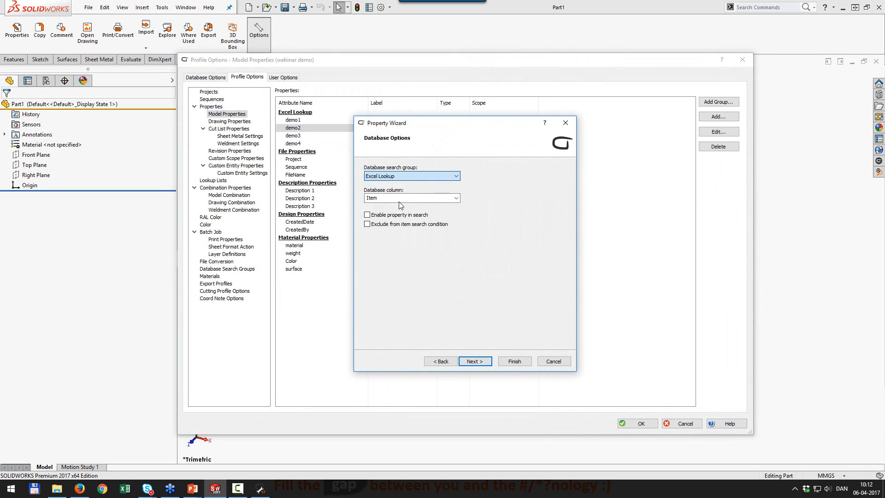
pyautogui.click(513, 361)
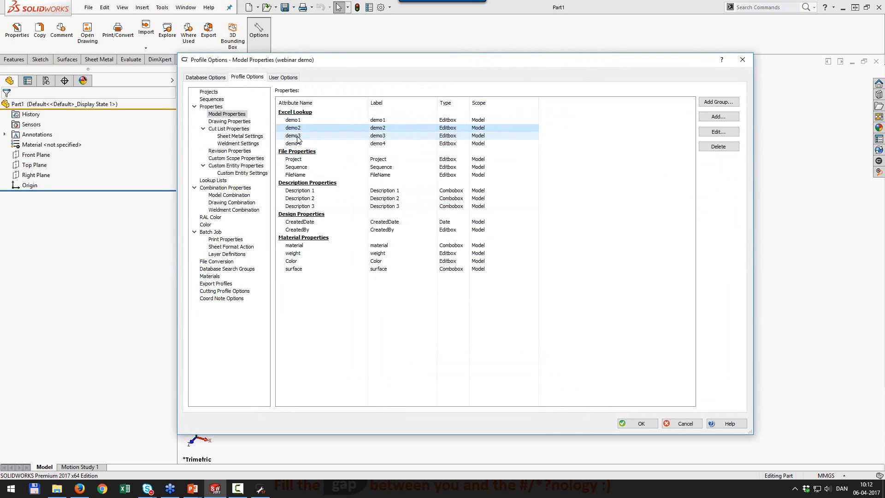
# Set demo3's search group to Excel Lookup, save the profile, and reopen Part1's Properties.
pyautogui.doubleClick(293, 136)
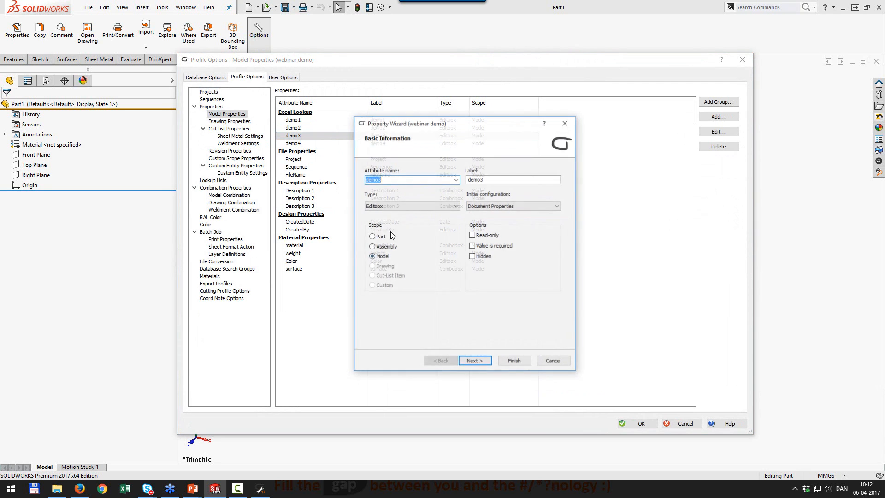
pyautogui.click(474, 362)
pyautogui.click(474, 361)
pyautogui.click(405, 176)
pyautogui.click(409, 203)
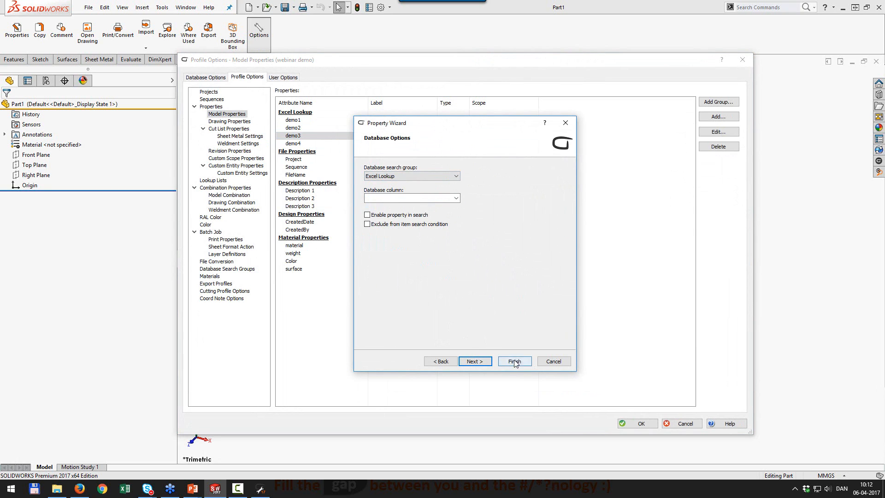
pyautogui.click(515, 362)
pyautogui.click(639, 423)
pyautogui.click(16, 30)
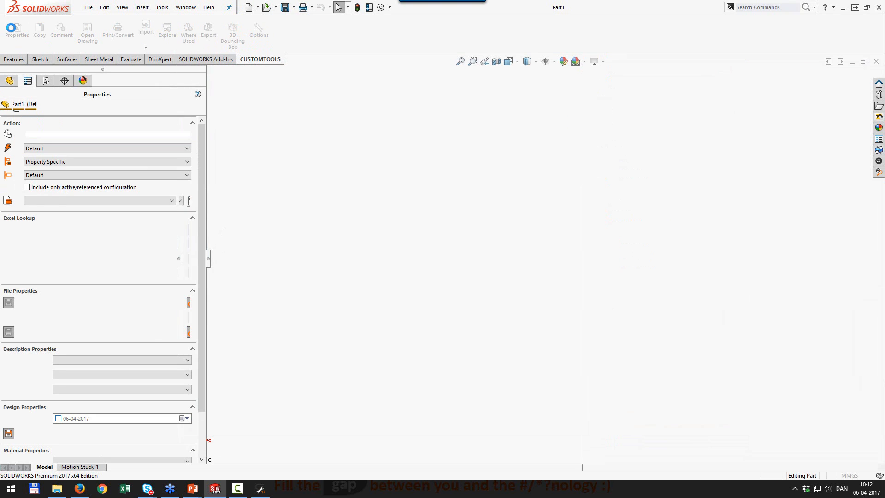
# Search from demo1's lookup, see the 26 Excel matches, and close without linking.
pyautogui.click(184, 230)
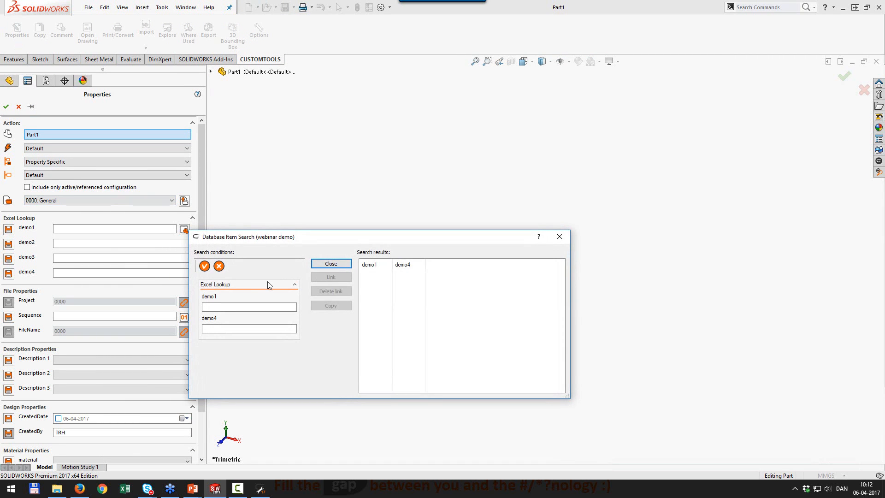
pyautogui.click(205, 266)
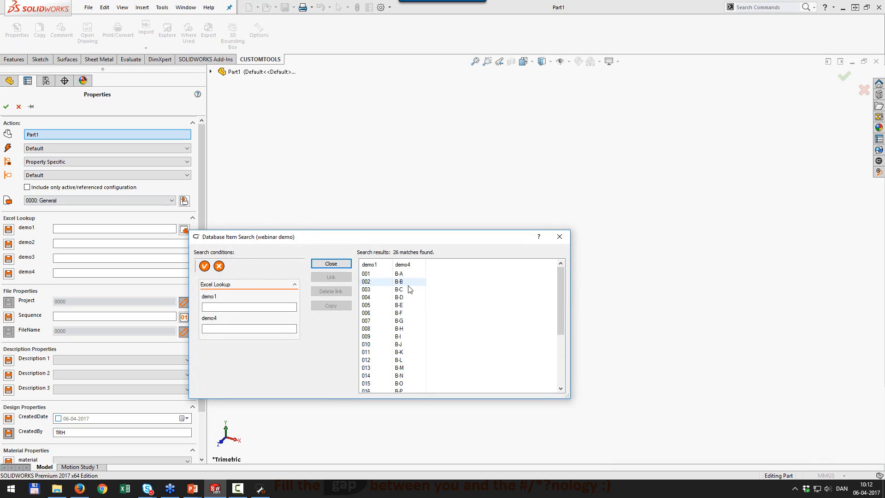
pyautogui.click(332, 265)
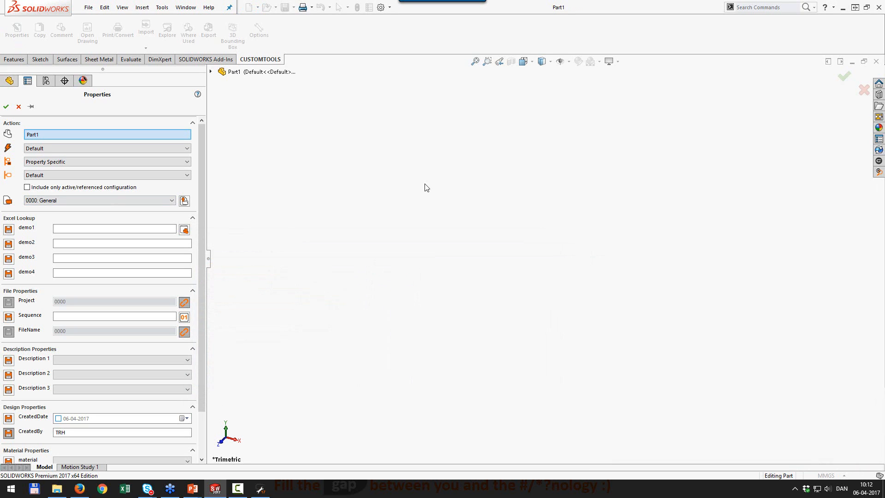
pyautogui.click(7, 107)
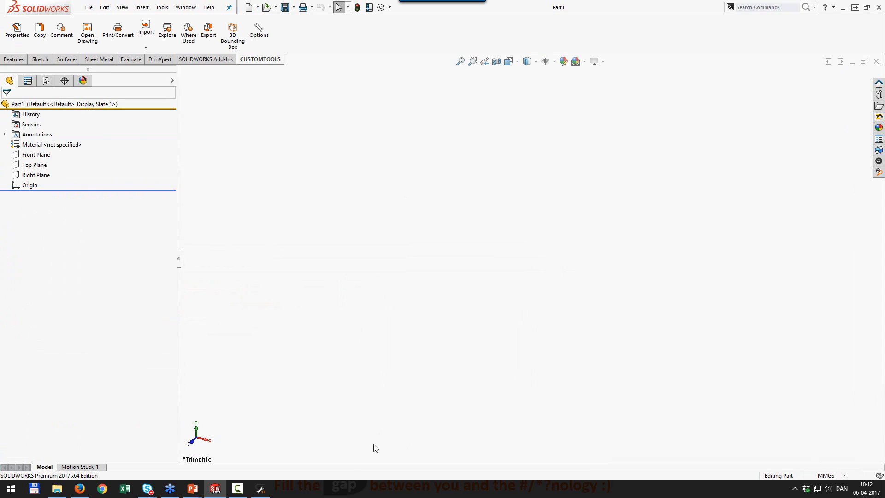
# Delete the Excel database search group from the profile.
pyautogui.click(262, 491)
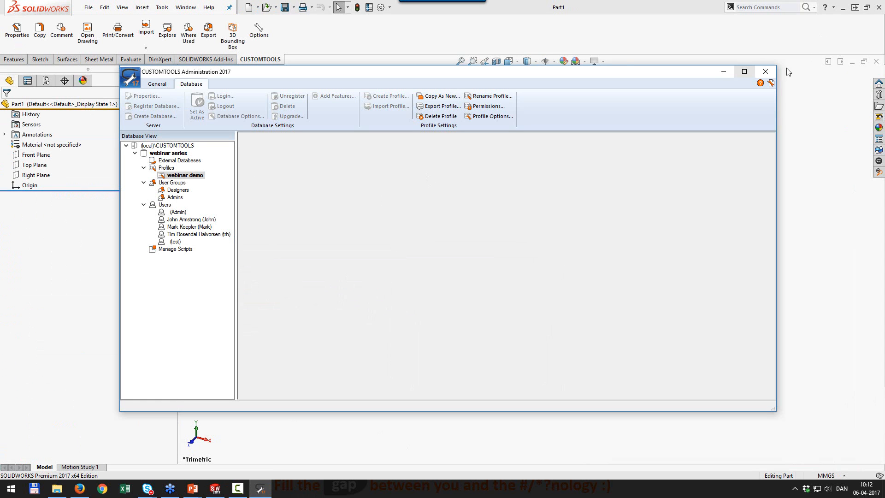
pyautogui.click(766, 72)
pyautogui.click(259, 31)
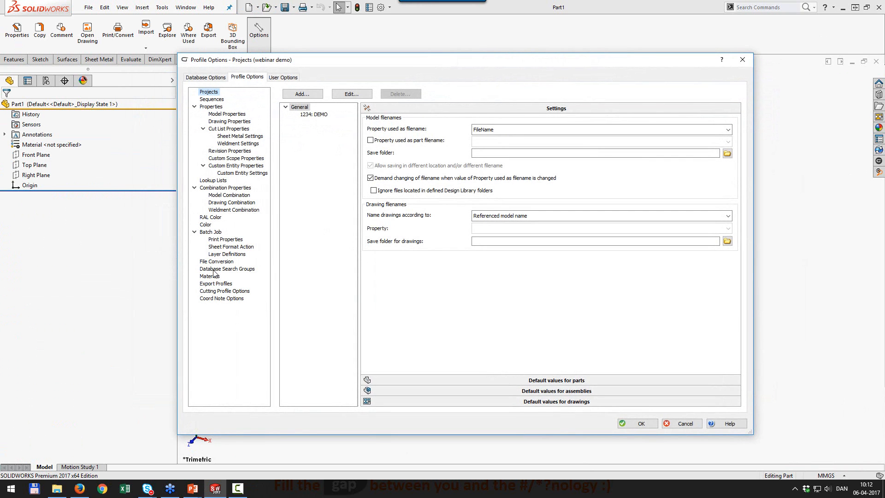
pyautogui.click(215, 270)
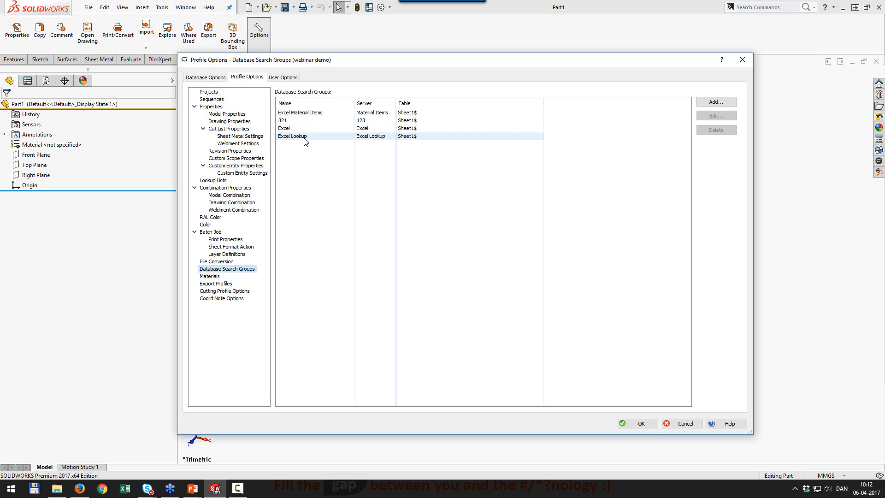
pyautogui.click(304, 141)
pyautogui.click(305, 130)
pyautogui.click(716, 129)
pyautogui.click(440, 262)
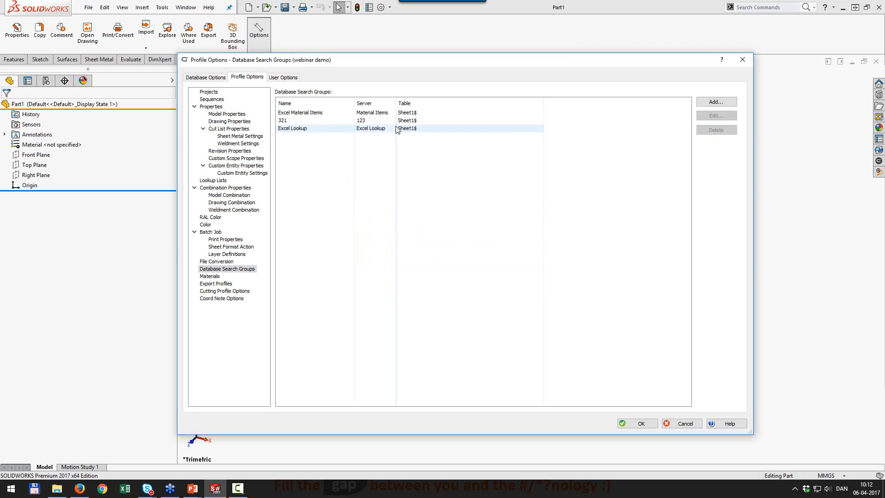
# Delete the 321 and Excel Material Items groups, save, and reopen the search groups list.
pyautogui.click(399, 120)
pyautogui.click(716, 130)
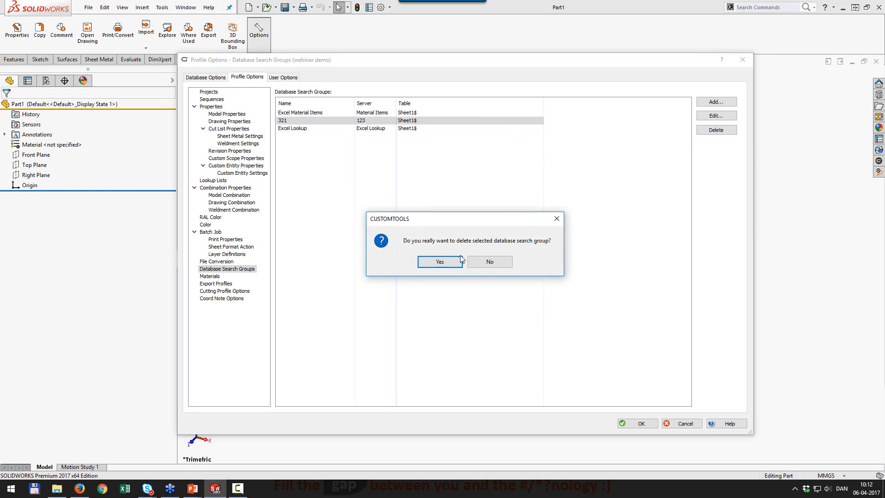
pyautogui.click(440, 261)
pyautogui.click(415, 113)
pyautogui.click(721, 132)
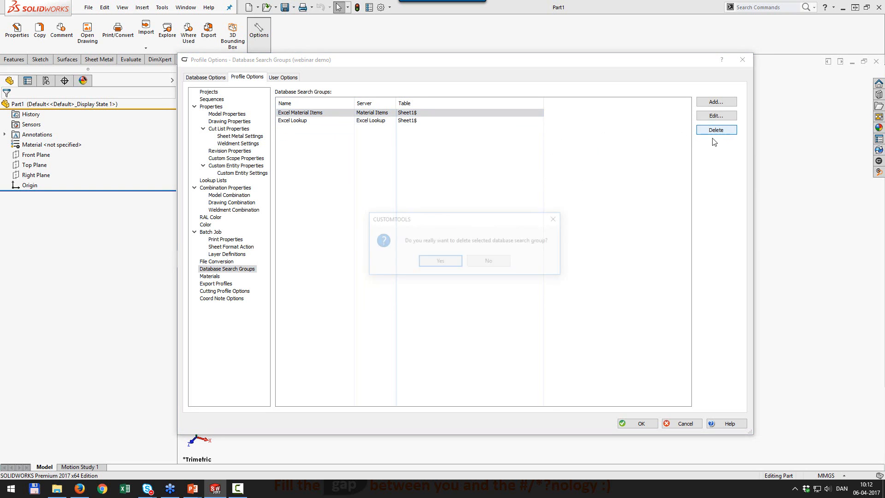
pyautogui.click(452, 262)
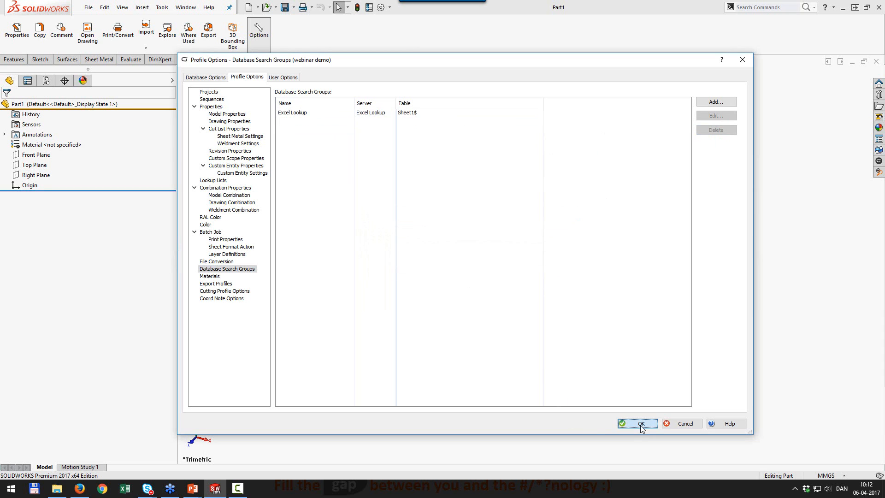
pyautogui.click(641, 424)
pyautogui.click(265, 35)
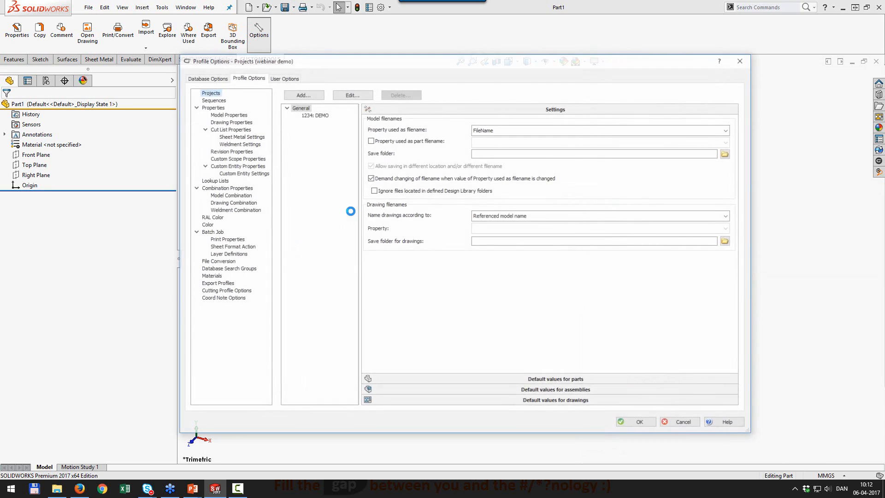
pyautogui.click(220, 271)
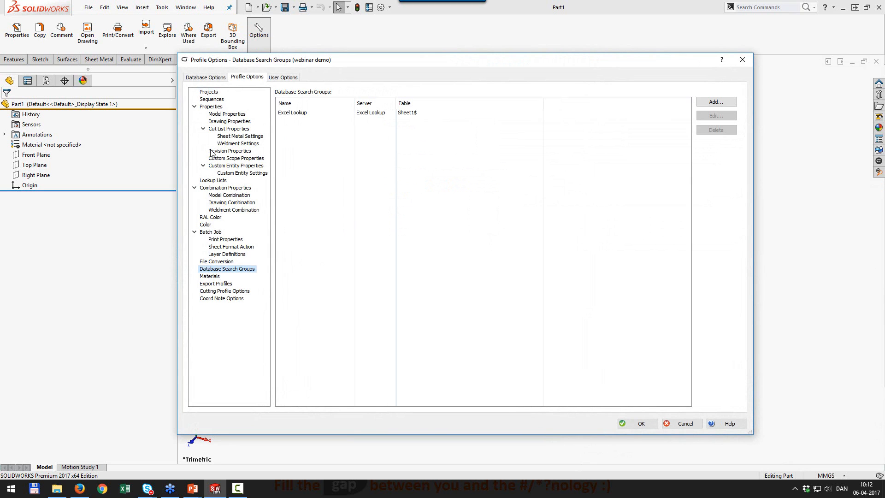
# Step through demo1's Property Wizard, keeping its ID column mapping.
pyautogui.click(221, 115)
pyautogui.doubleClick(294, 121)
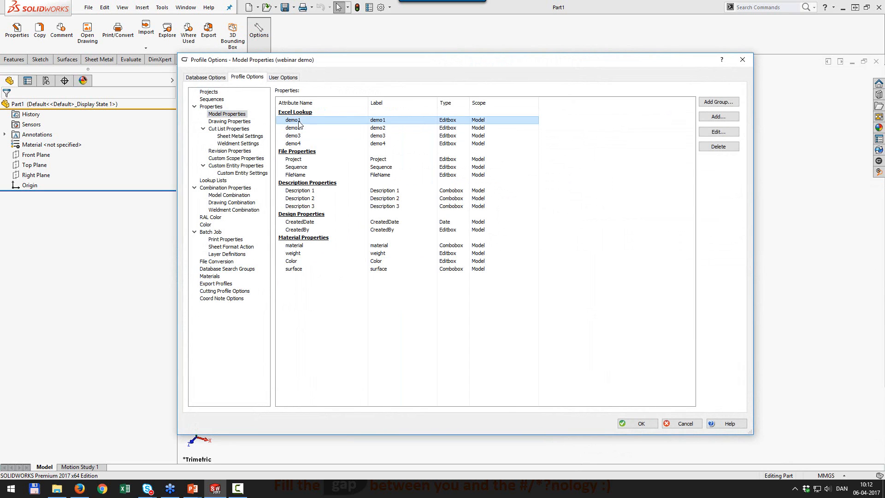
pyautogui.click(475, 361)
pyautogui.click(475, 362)
pyautogui.click(440, 362)
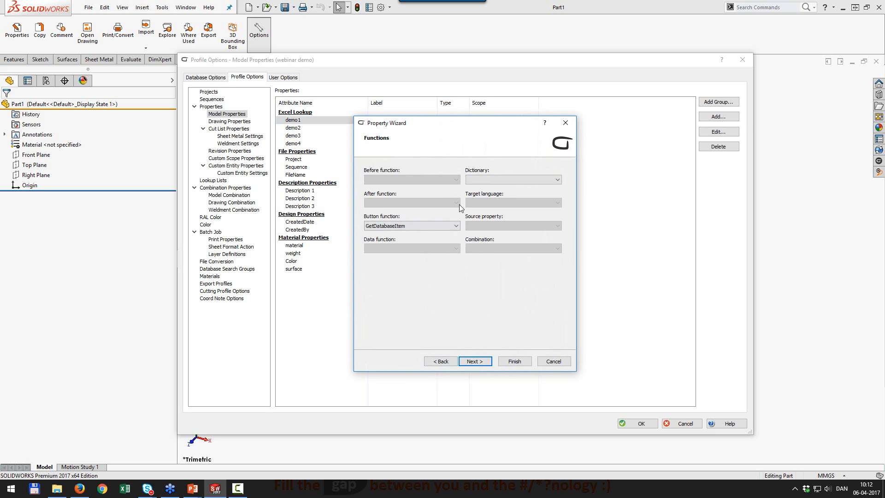
pyautogui.click(473, 360)
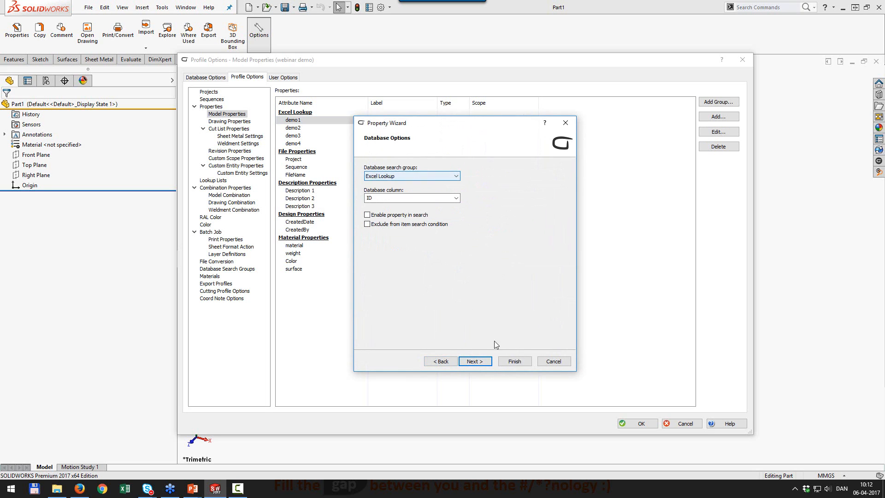
pyautogui.click(514, 361)
# Map demo2 to the Item column of Excel Lookup.
pyautogui.doubleClick(308, 127)
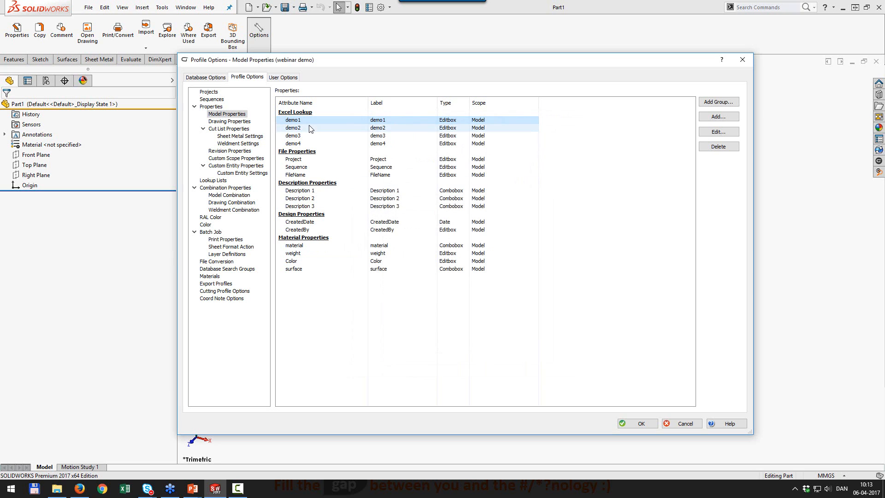
pyautogui.click(475, 360)
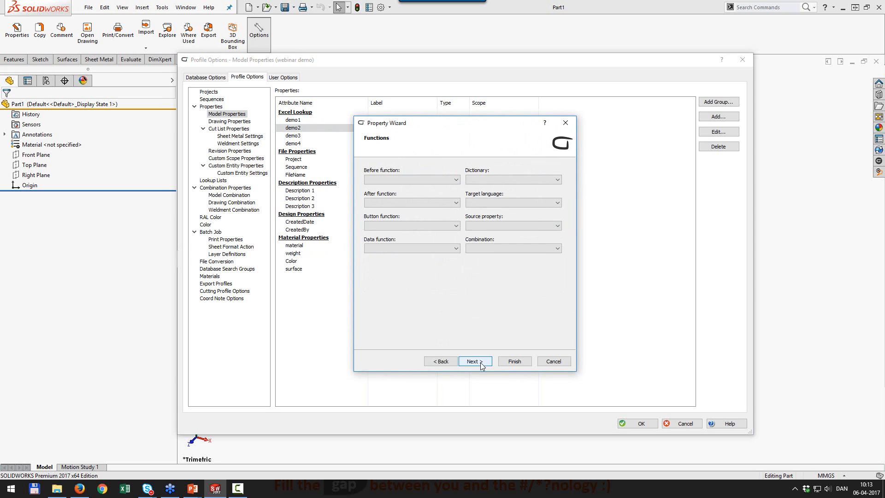
pyautogui.click(475, 360)
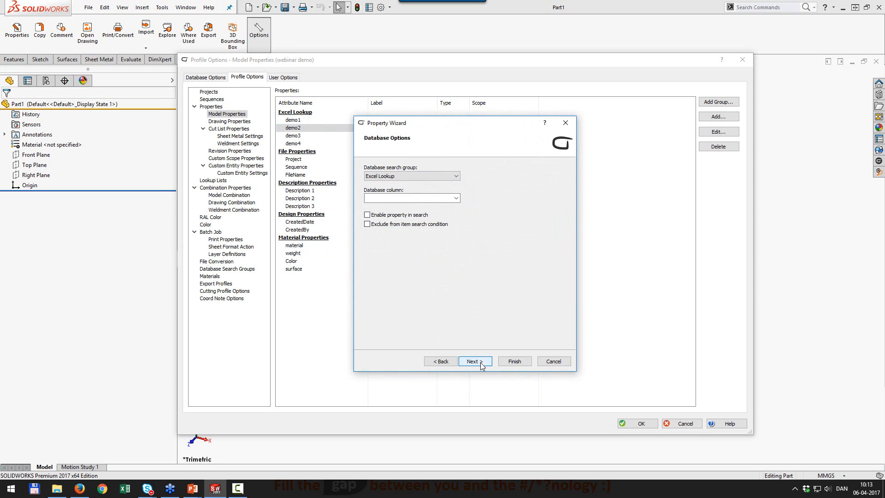
pyautogui.click(456, 198)
pyautogui.click(445, 213)
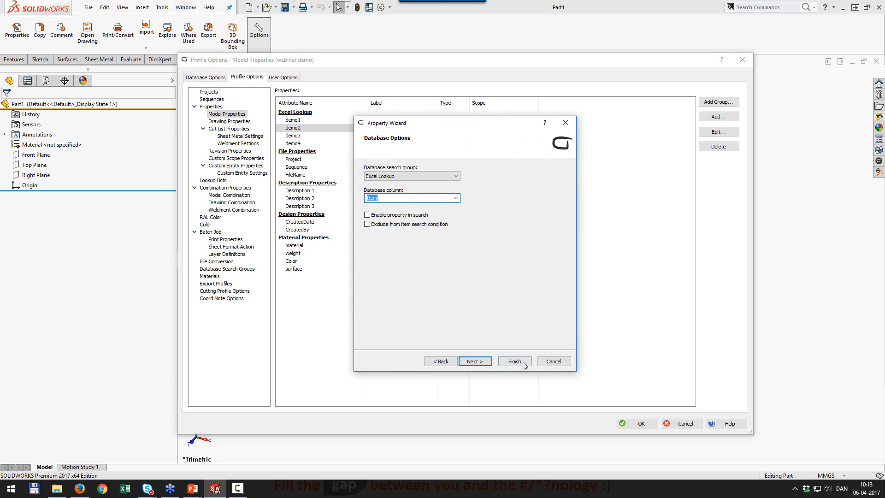
pyautogui.click(514, 361)
# Map demo3 to the Value A column of Excel Lookup.
pyautogui.doubleClick(295, 135)
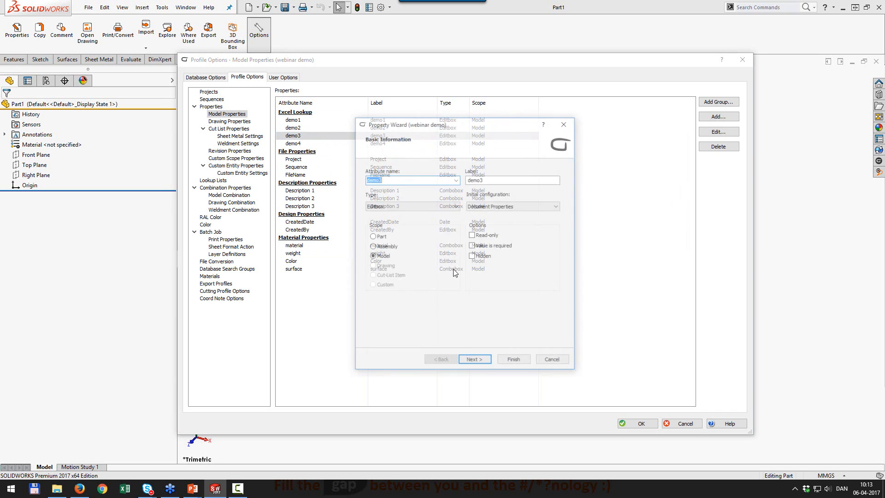
pyautogui.click(474, 362)
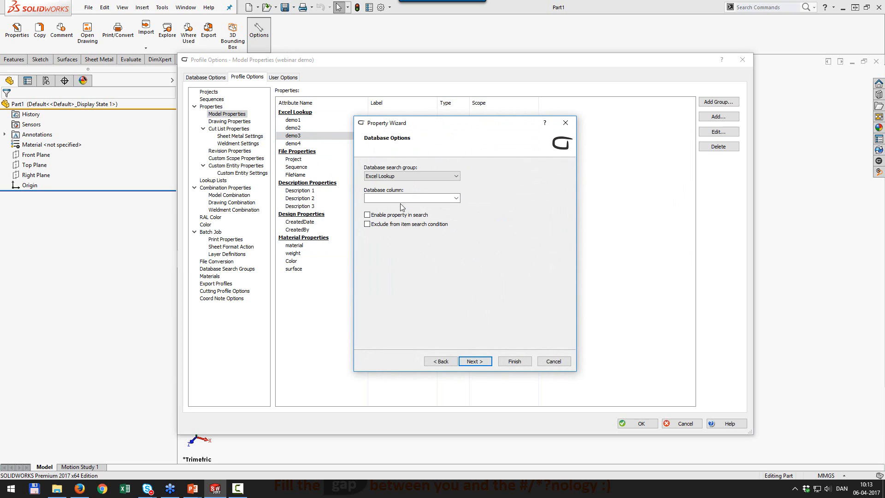
pyautogui.click(458, 198)
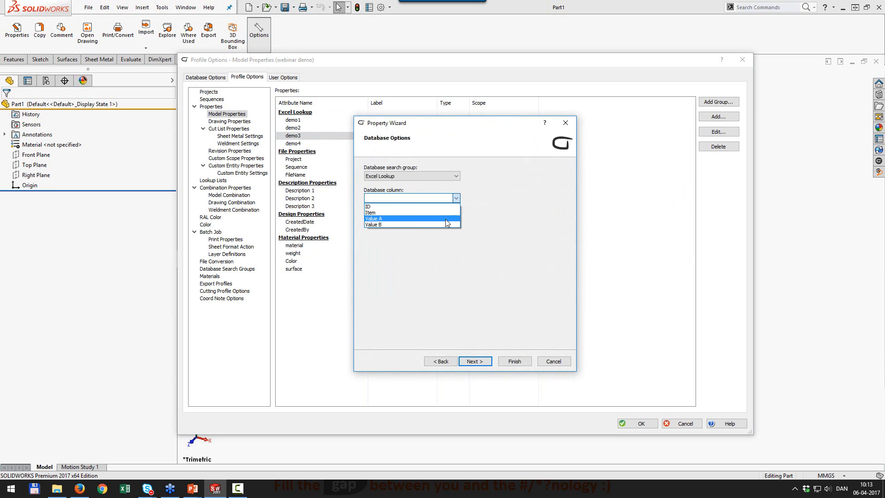
pyautogui.click(447, 223)
pyautogui.click(521, 361)
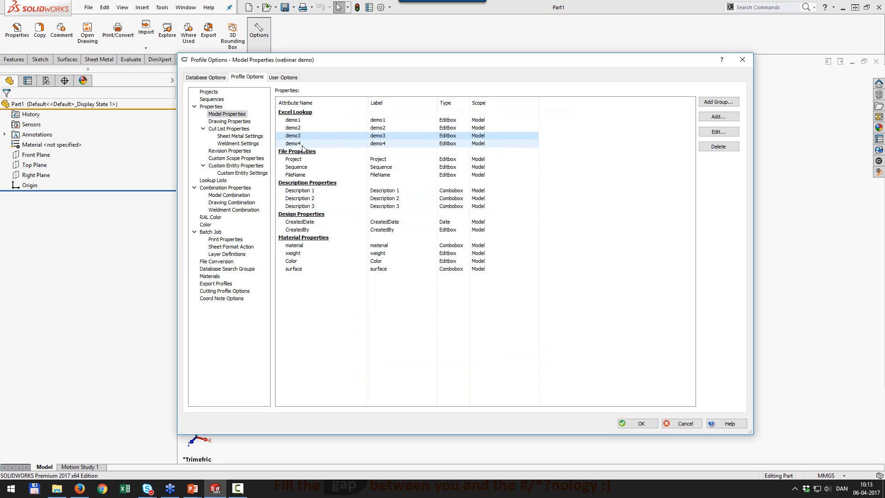
# Finish demo4 on the Value B column and save the profile options.
pyautogui.click(473, 361)
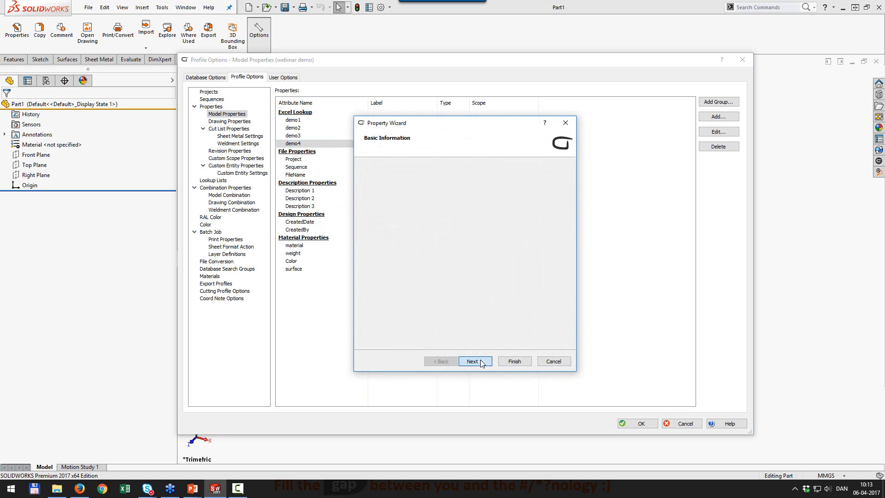
pyautogui.click(472, 361)
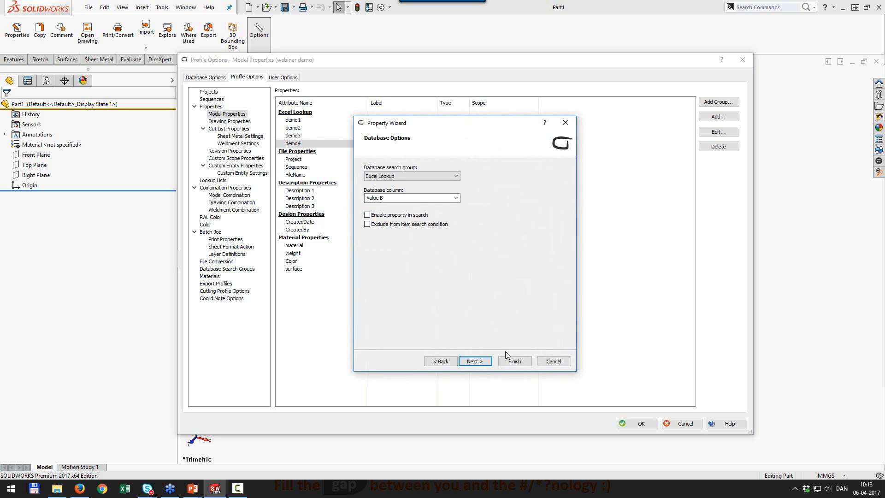
pyautogui.click(514, 361)
pyautogui.click(628, 423)
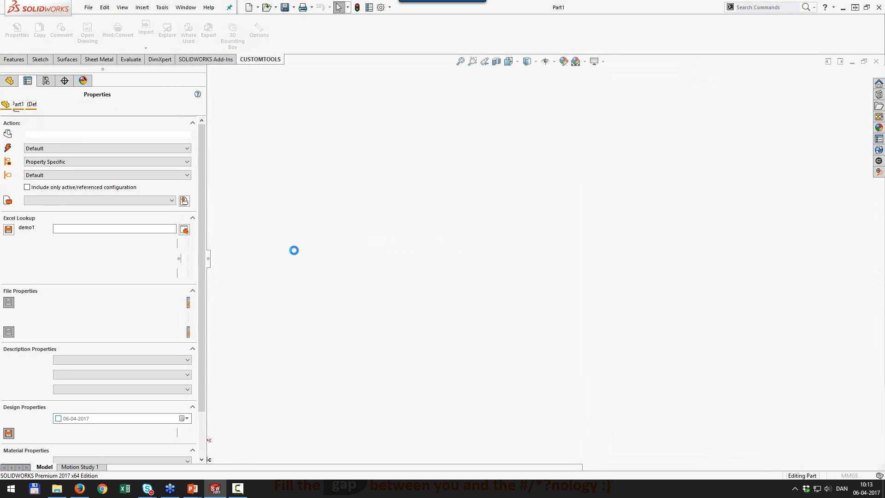
# Search from demo1, pick row 005, and check the values copied into demo2–demo4.
pyautogui.click(184, 230)
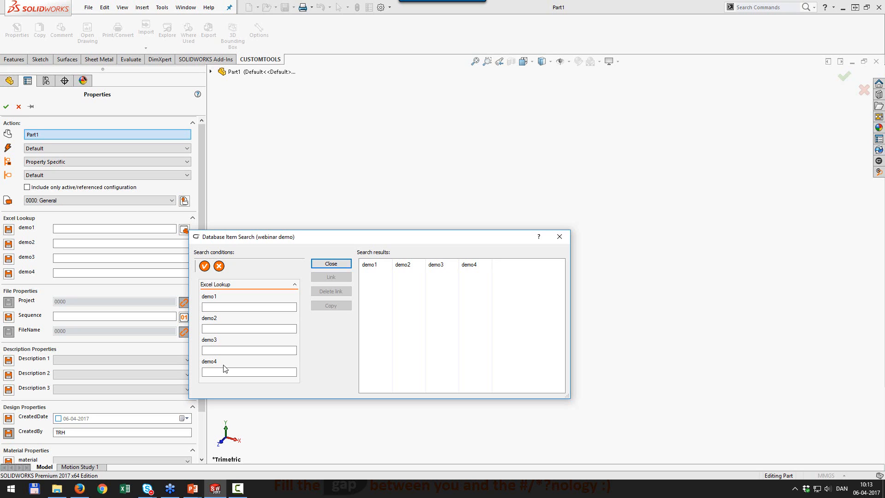
pyautogui.click(204, 266)
pyautogui.moveTo(337, 236); pyautogui.dragTo(358, 124)
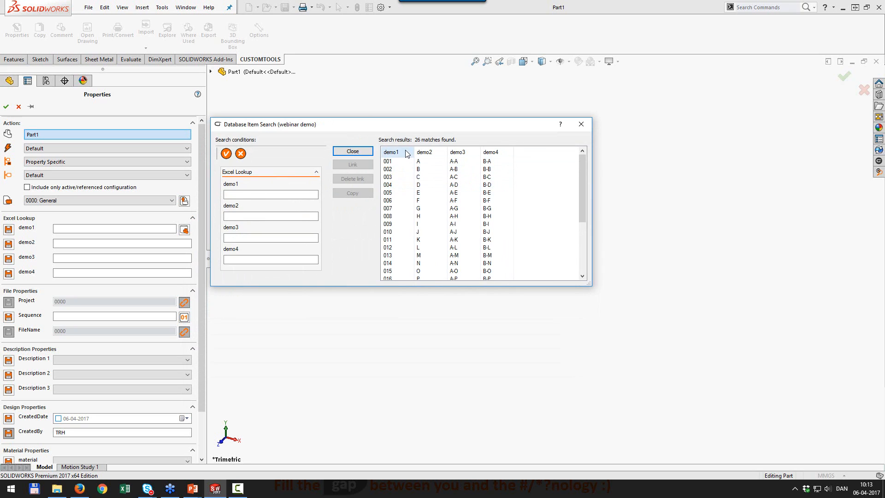
pyautogui.click(412, 194)
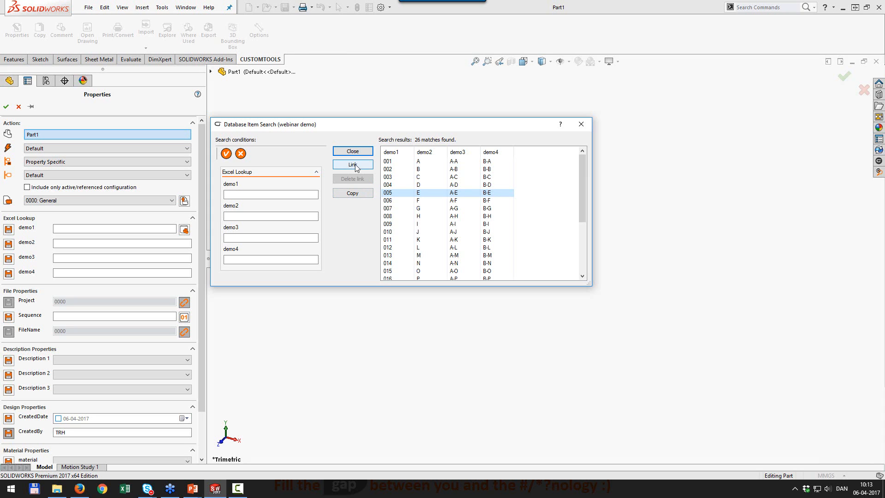
pyautogui.click(353, 194)
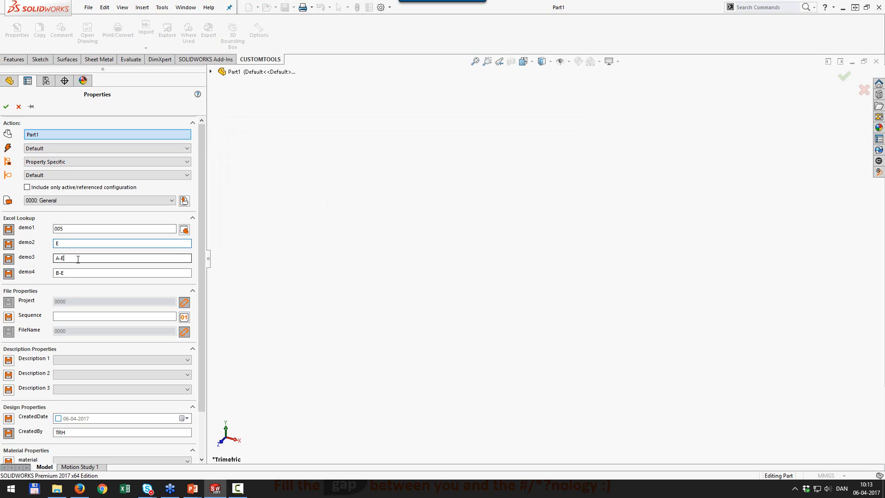
pyautogui.click(77, 275)
pyautogui.click(77, 260)
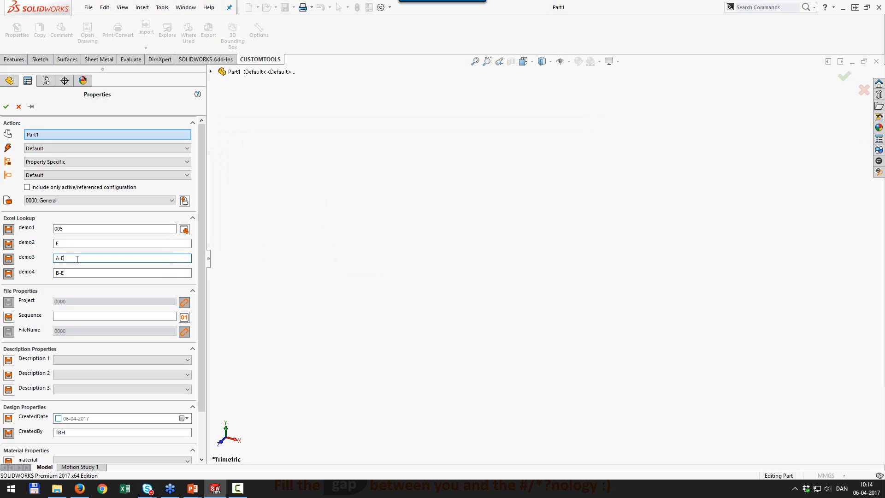
pyautogui.click(77, 244)
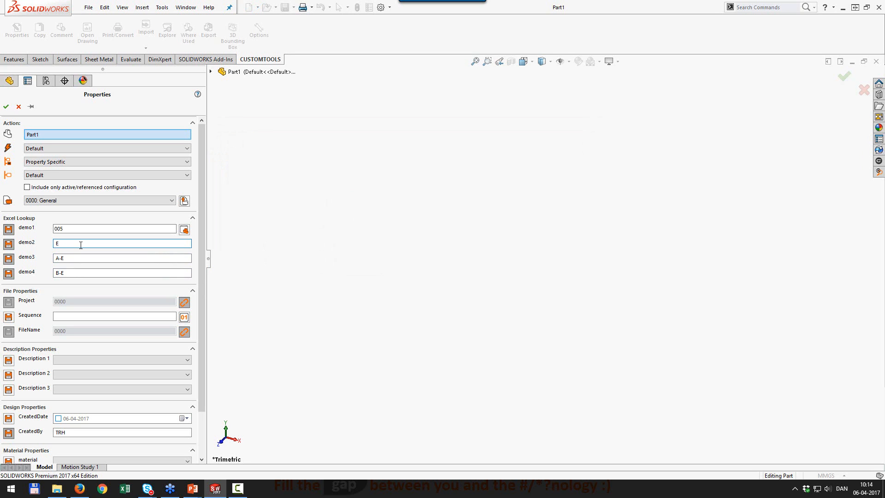
# Search again and link the demo fields to row 005 (005, E, A-E, B-E).
pyautogui.click(184, 229)
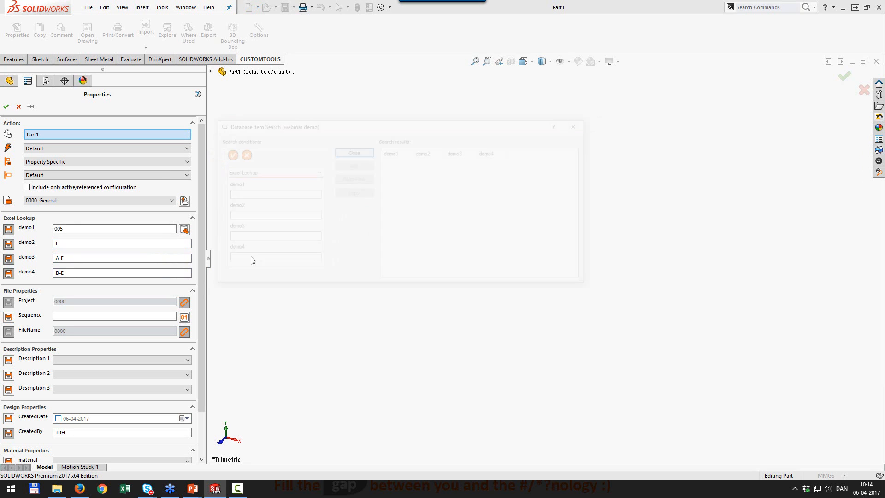
pyautogui.click(226, 153)
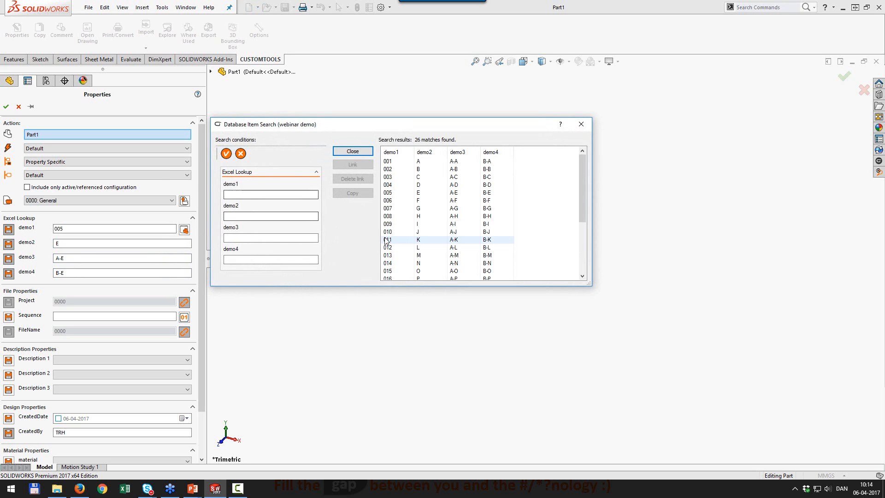
pyautogui.click(390, 193)
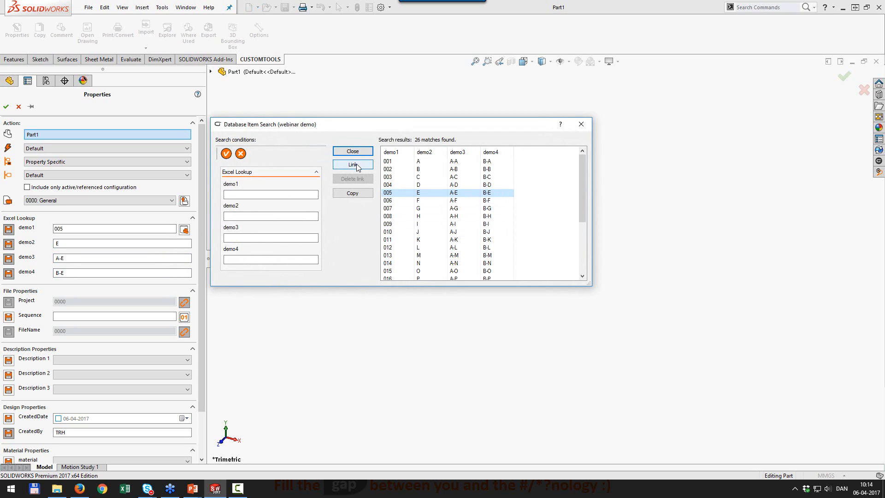
pyautogui.click(353, 166)
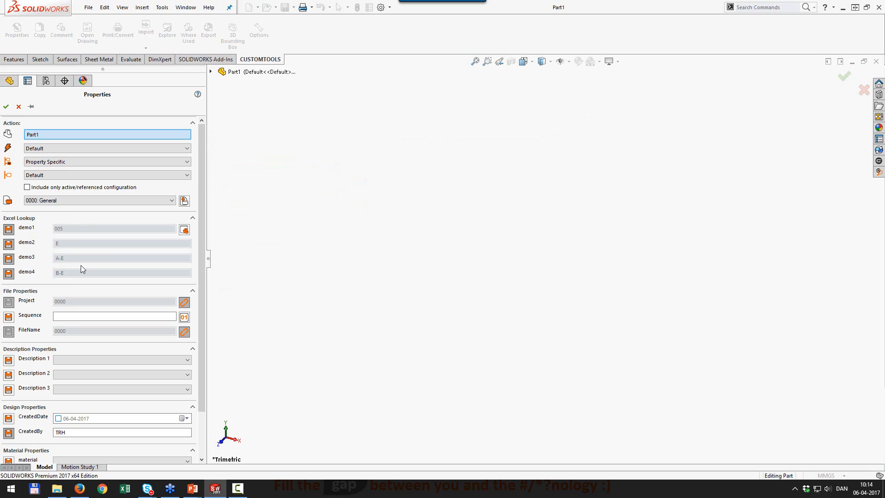
# Accept Part1's linked CUSTOMTOOLS properties and bring up the profile options.
pyautogui.click(18, 107)
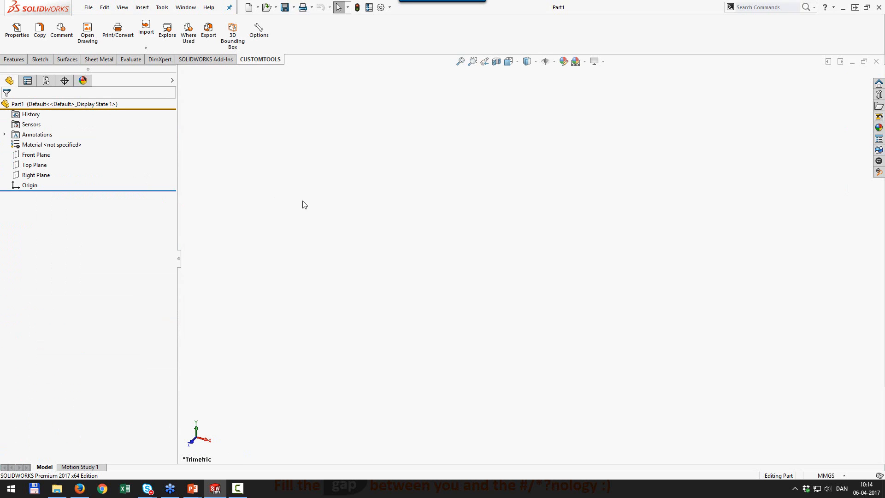
pyautogui.click(258, 30)
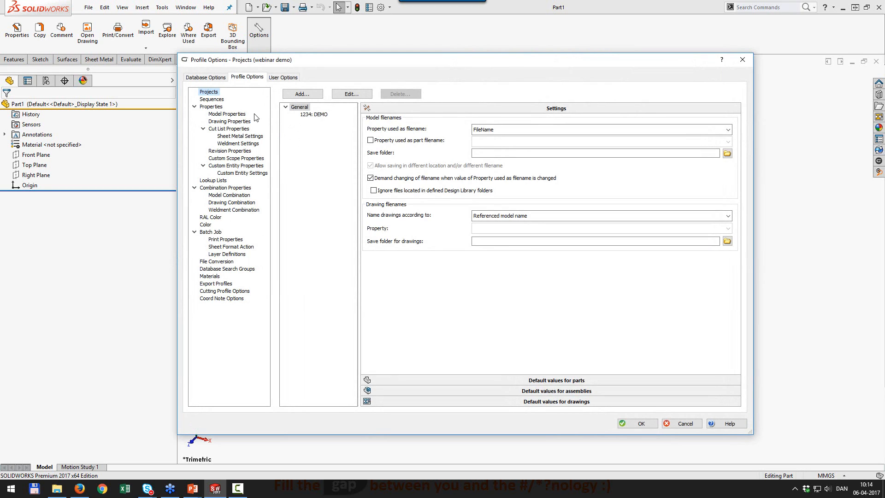
# Create sequence LimitFolder with maximum 9999, next value 99 and the 0001 number format.
pyautogui.click(213, 100)
pyautogui.click(714, 93)
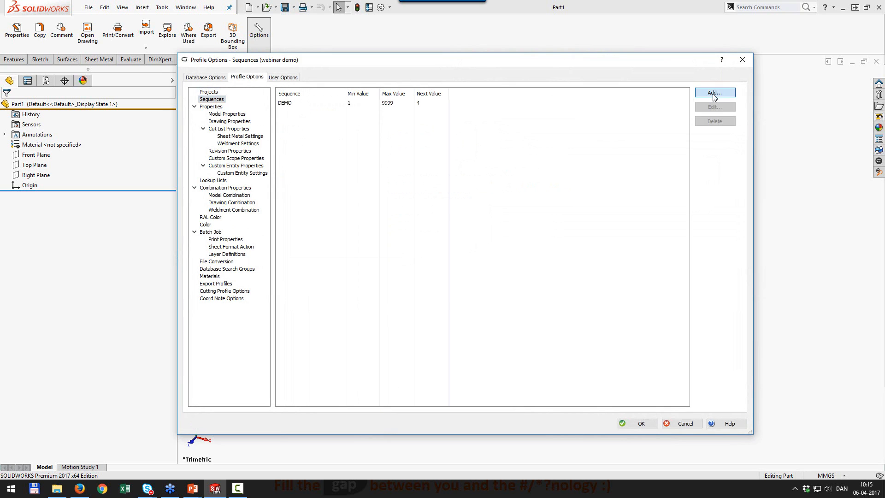
pyautogui.click(492, 182)
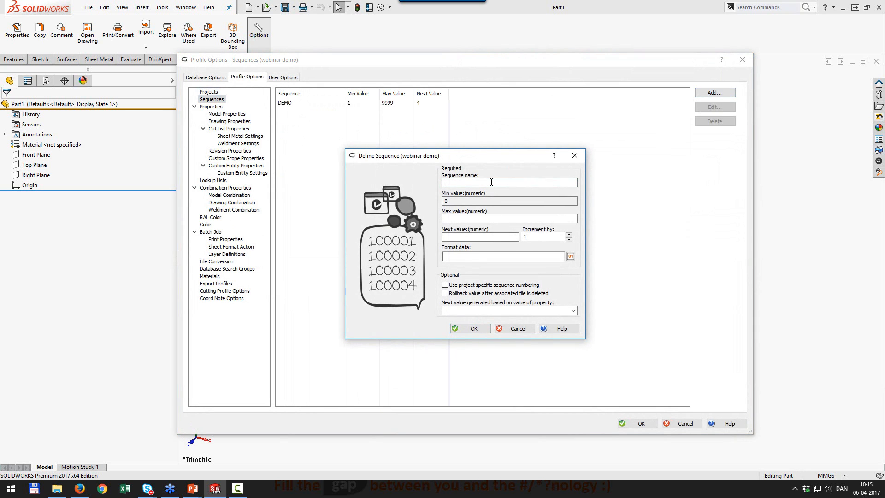
pyautogui.write('LimitFolder')
pyautogui.hotkey('shift', 'Home')
pyautogui.click(486, 220)
pyautogui.write('99')
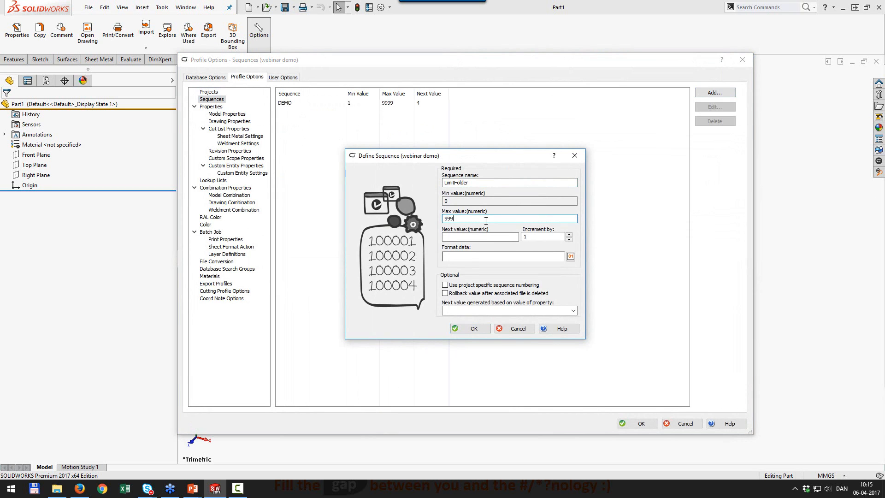
pyautogui.click(486, 237)
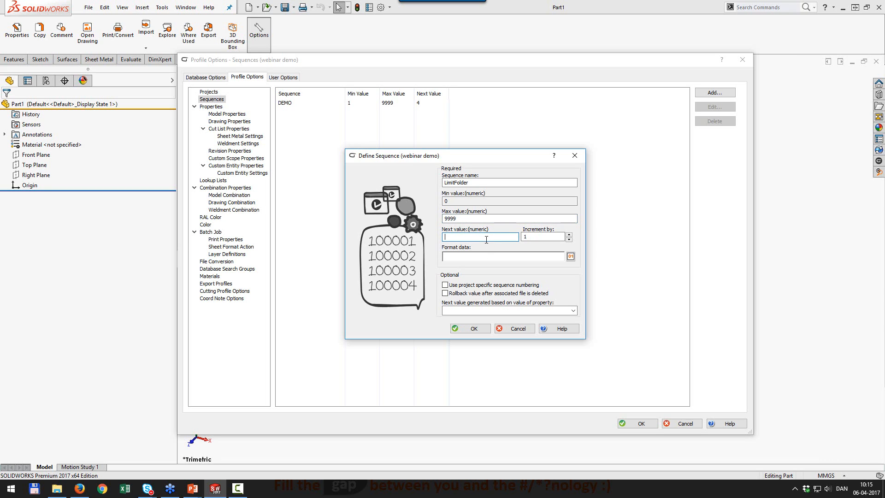
pyautogui.write('99')
pyautogui.click(570, 256)
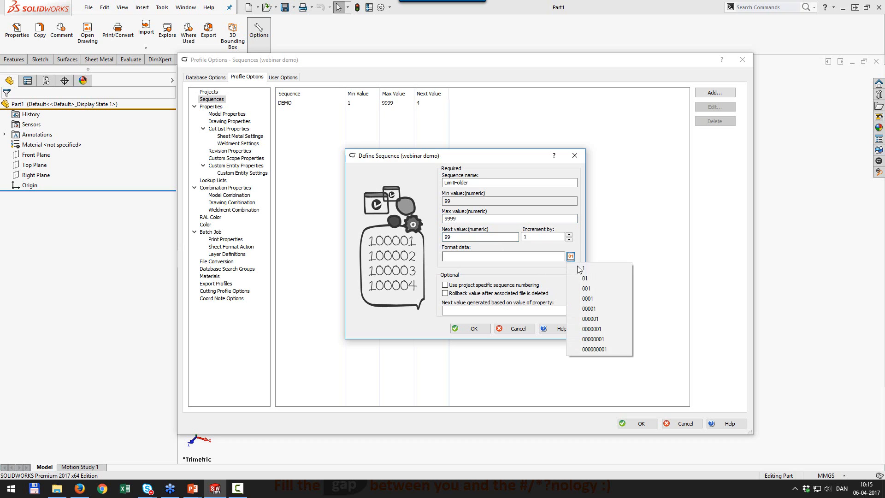
pyautogui.click(589, 298)
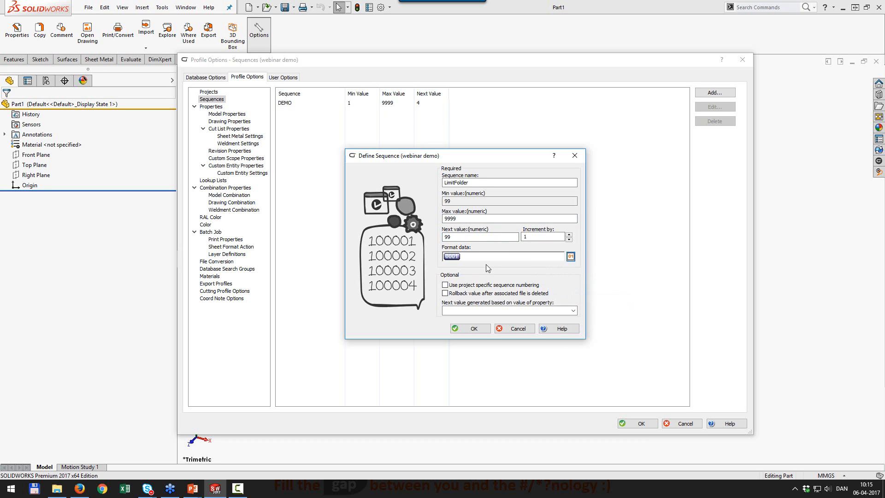
pyautogui.click(474, 329)
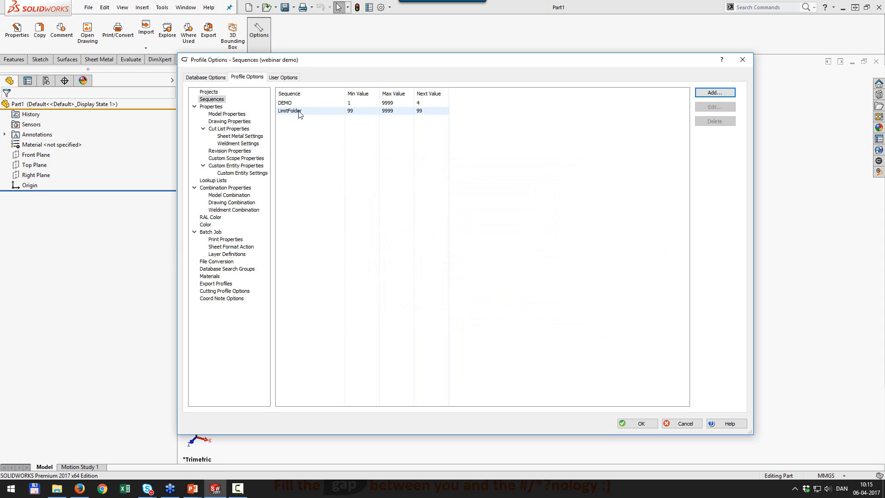
# Add a new model property with NewSequence as both attribute name and label.
pyautogui.click(225, 115)
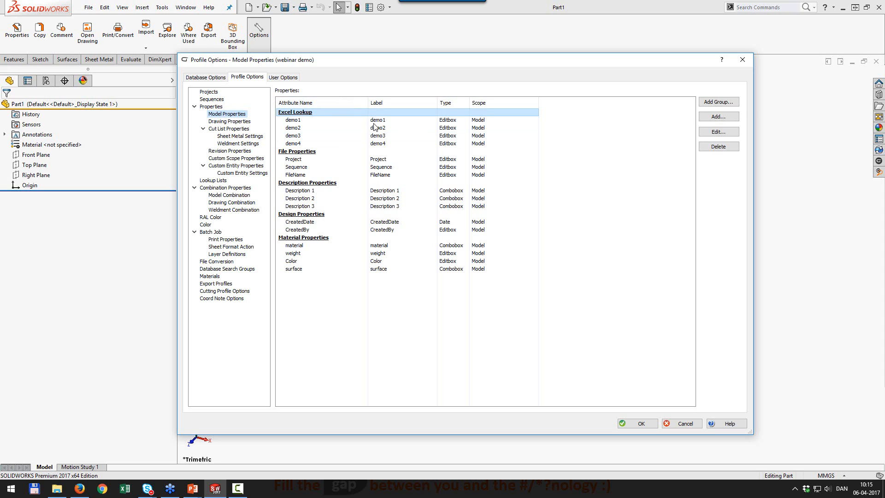
pyautogui.click(718, 116)
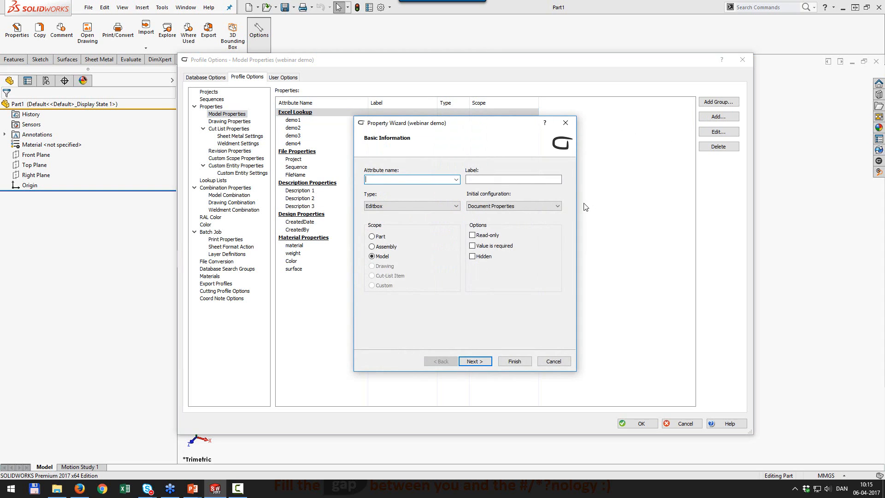
pyautogui.write('NewSequence')
pyautogui.hotkey('ctrl', 'a')
pyautogui.press('Tab')
pyautogui.hotkey('ctrl', 'v')
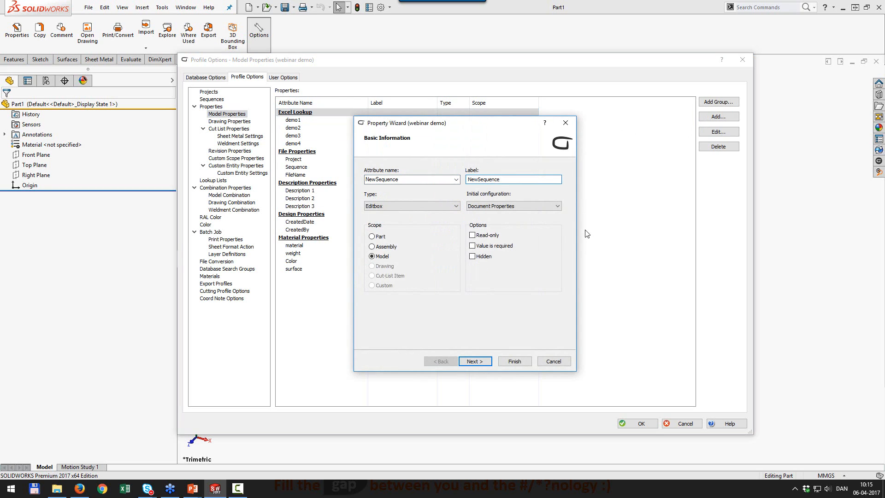
# Give NewSequence the GetCode button function, restricted to the LimitFolder sequence, and finish it.
pyautogui.click(475, 361)
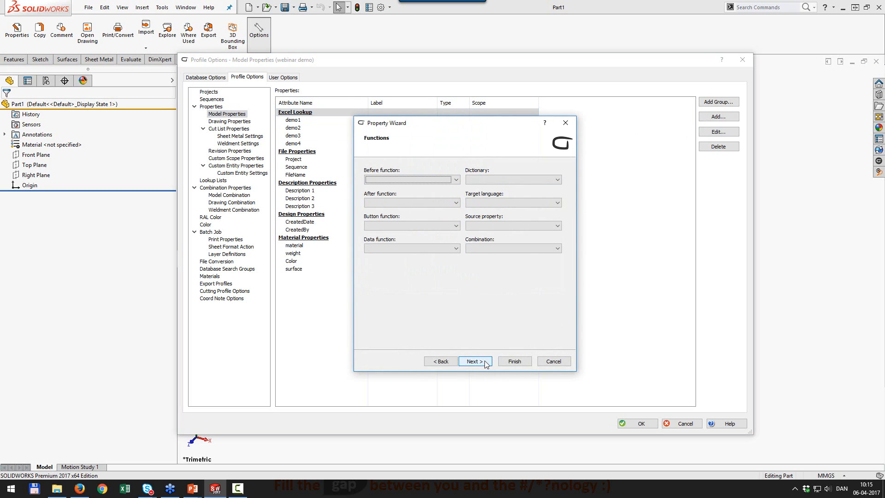
pyautogui.click(417, 226)
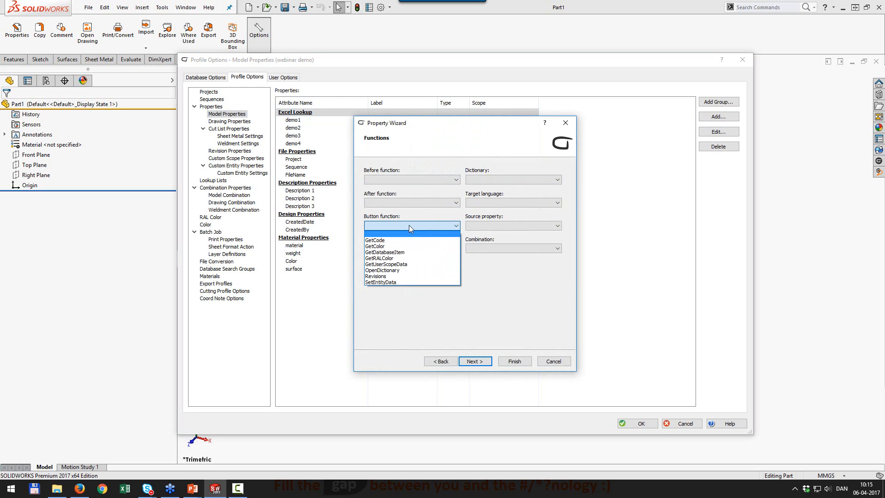
pyautogui.click(375, 240)
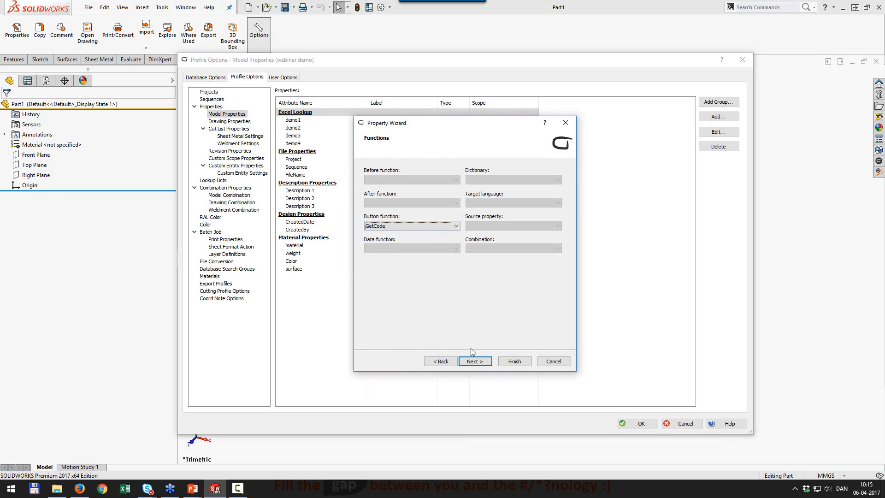
pyautogui.click(475, 361)
pyautogui.click(475, 361)
pyautogui.click(475, 361)
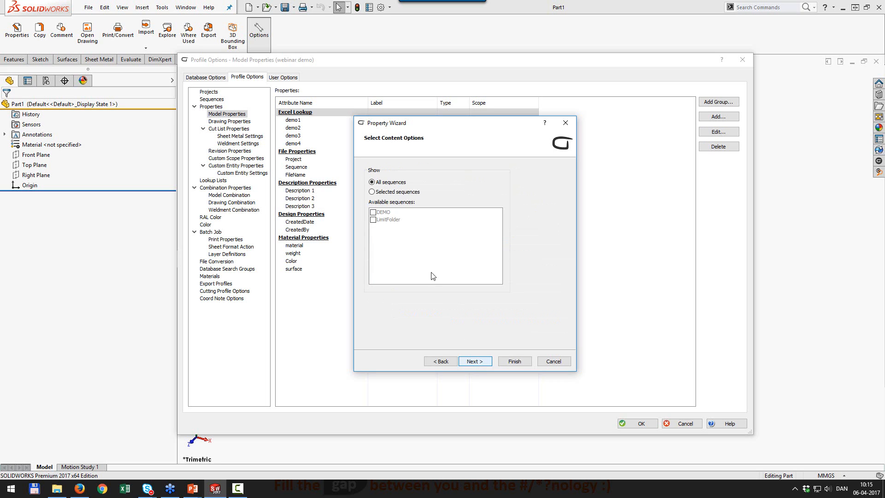
pyautogui.click(372, 191)
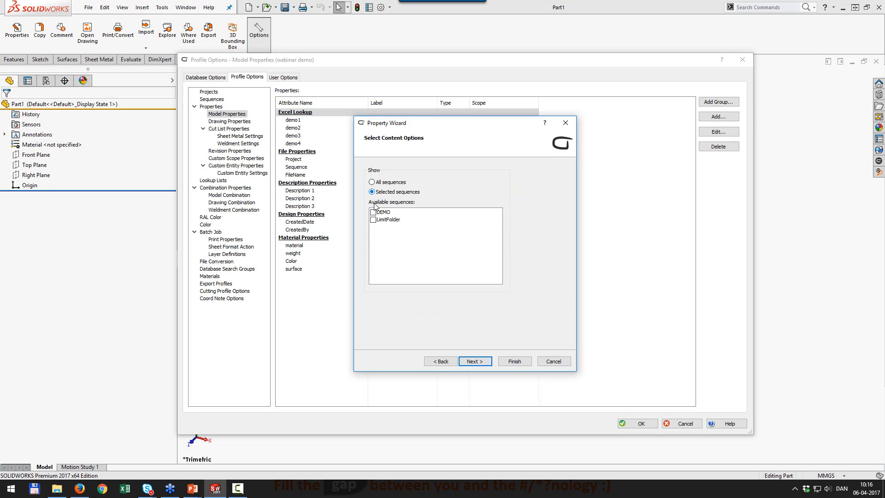
pyautogui.click(374, 220)
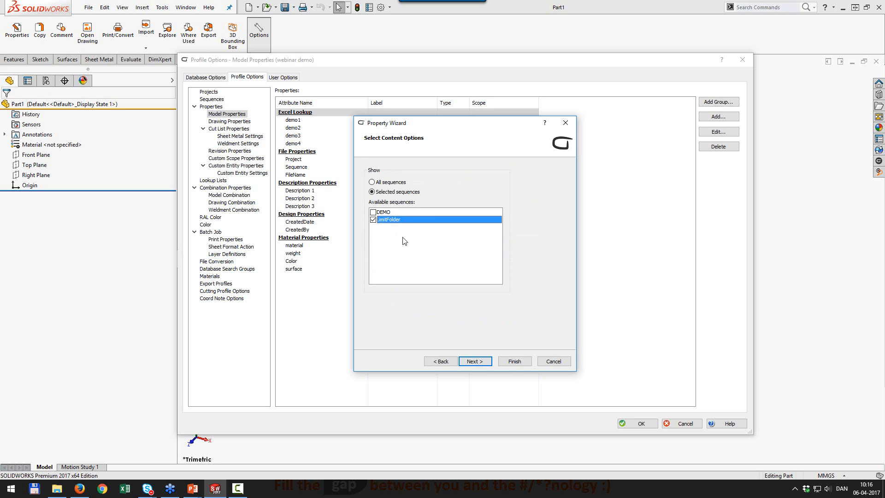
pyautogui.click(514, 362)
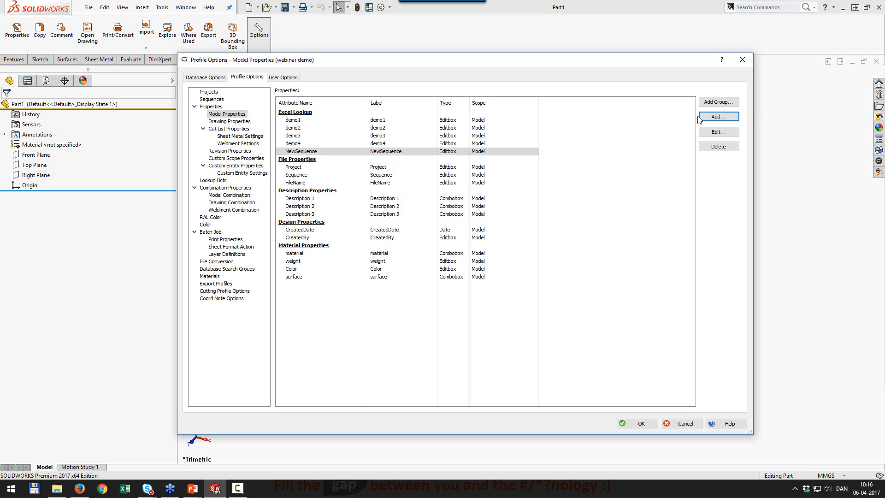
# Create the FolderLimit model property, using FolderLimit as both attribute name and label.
pyautogui.click(715, 118)
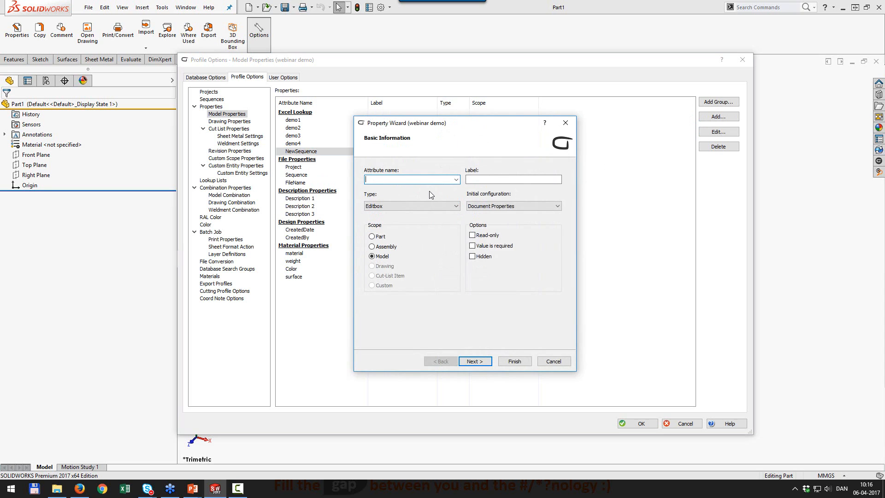
pyautogui.write('FolderLimit')
pyautogui.hotkey('ctrl', 'a')
pyautogui.hotkey('ctrl', 'c')
pyautogui.press('Tab')
pyautogui.hotkey('ctrl', 'v')
pyautogui.click(515, 362)
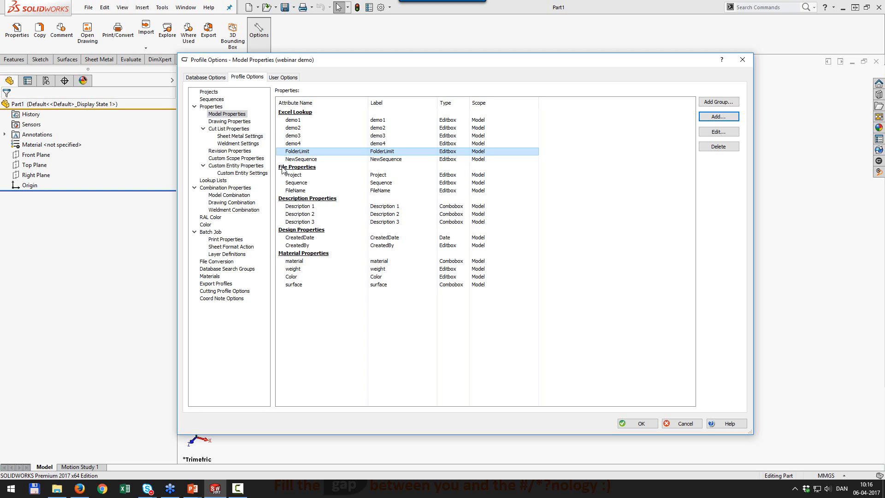
# Start a FolderLimit combination with NewSequence, its last two characters removed.
pyautogui.click(236, 195)
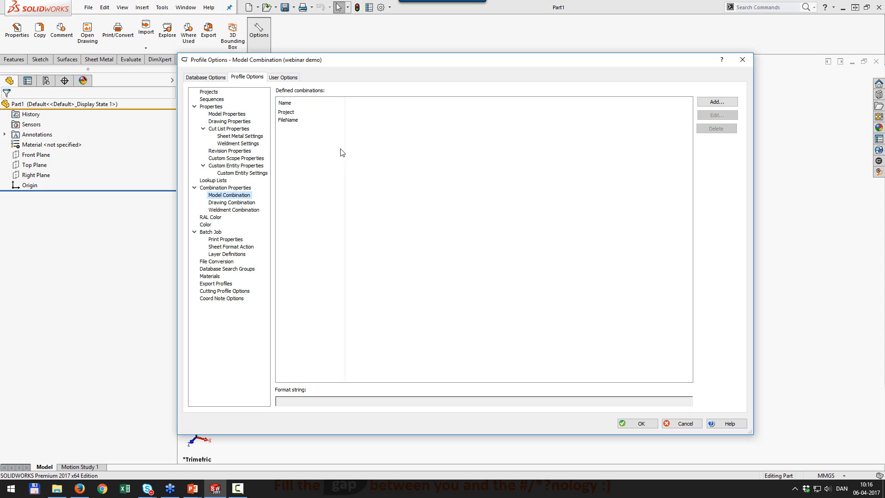
pyautogui.click(733, 102)
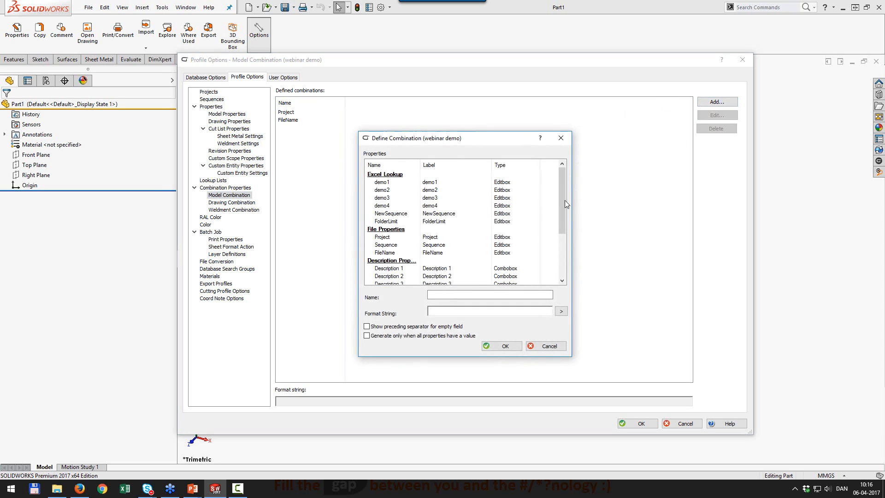
pyautogui.click(461, 294)
pyautogui.hotkey('ctrl', 'v')
pyautogui.doubleClick(406, 215)
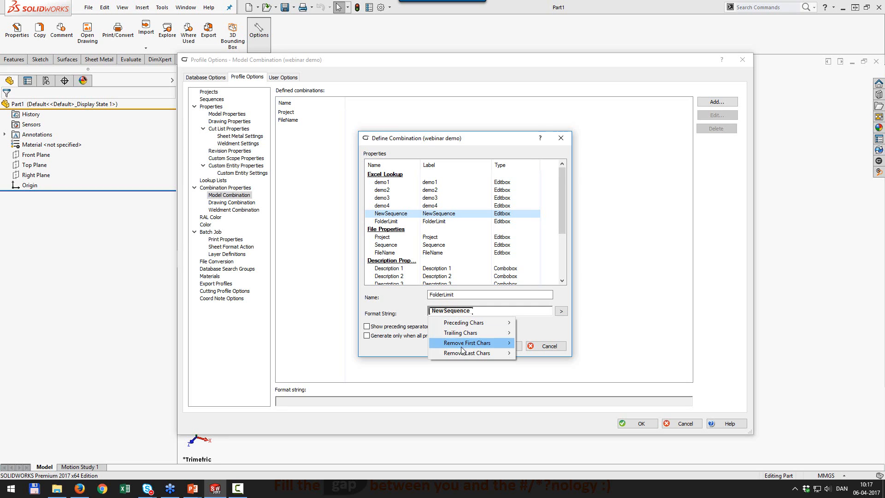
pyautogui.moveTo(483, 353)
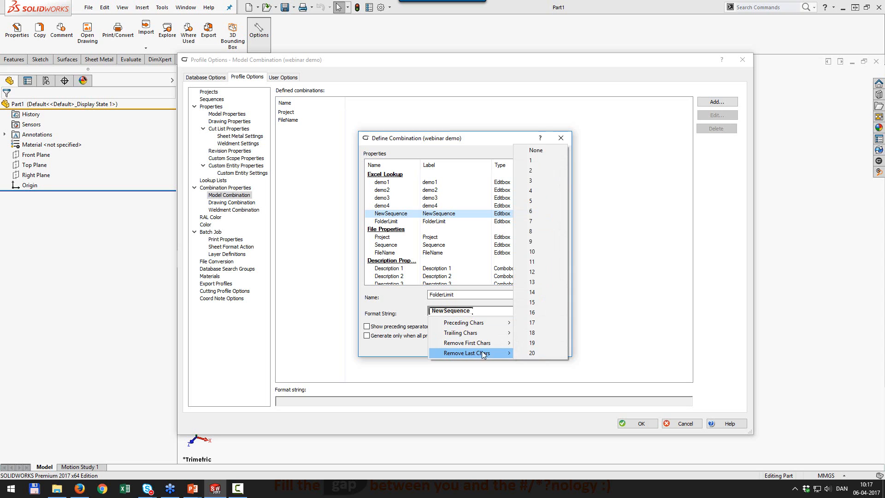
pyautogui.click(551, 172)
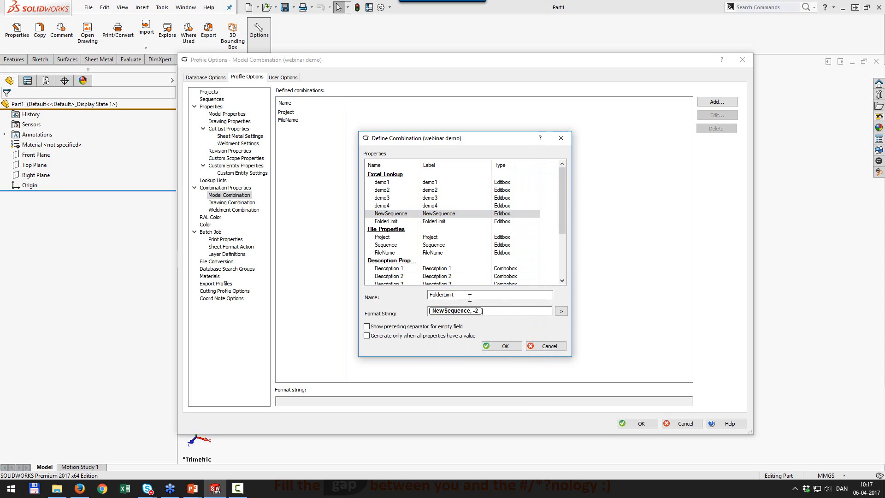
# Append 00-, a second trimmed NewSequence, 99\ and a third NewSequence, then confirm.
pyautogui.write('00-')
pyautogui.doubleClick(399, 215)
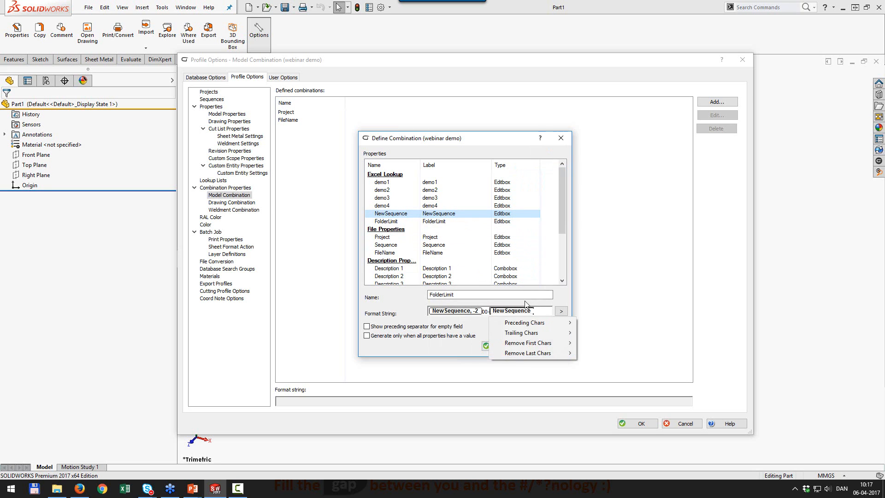
pyautogui.moveTo(530, 353)
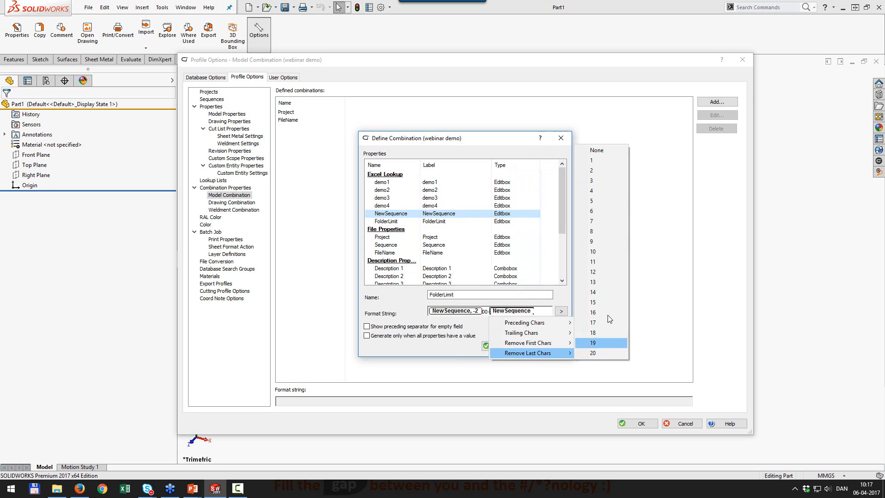
pyautogui.click(594, 171)
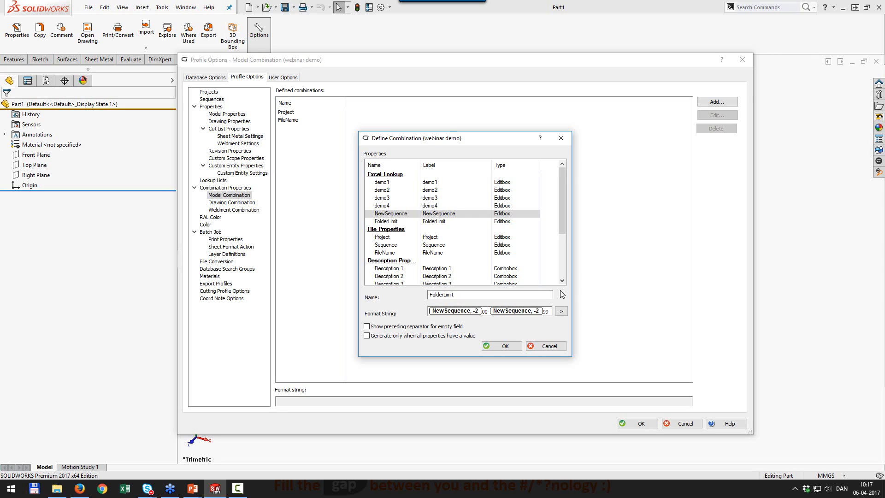
pyautogui.doubleClick(421, 213)
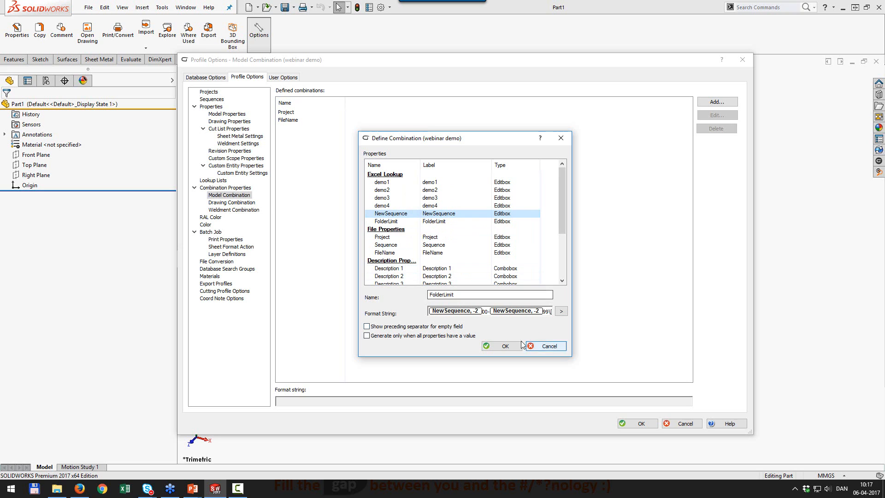
pyautogui.click(505, 347)
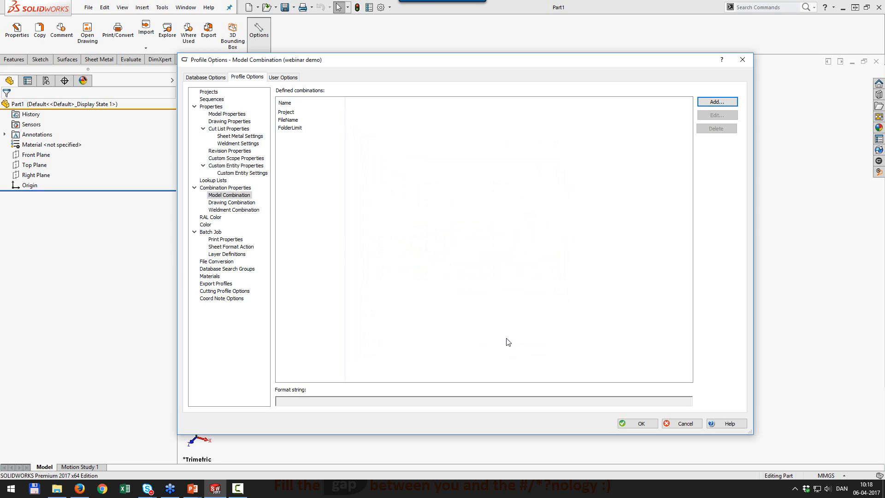
# Link FolderLimit to the FolderLimit combination via GetCombinationValue and save the profile options.
pyautogui.click(224, 115)
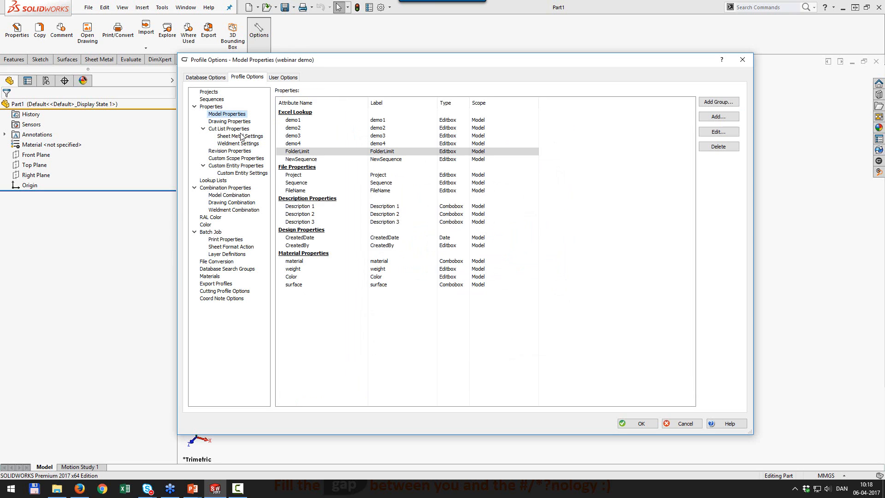
pyautogui.click(297, 154)
pyautogui.doubleClick(302, 154)
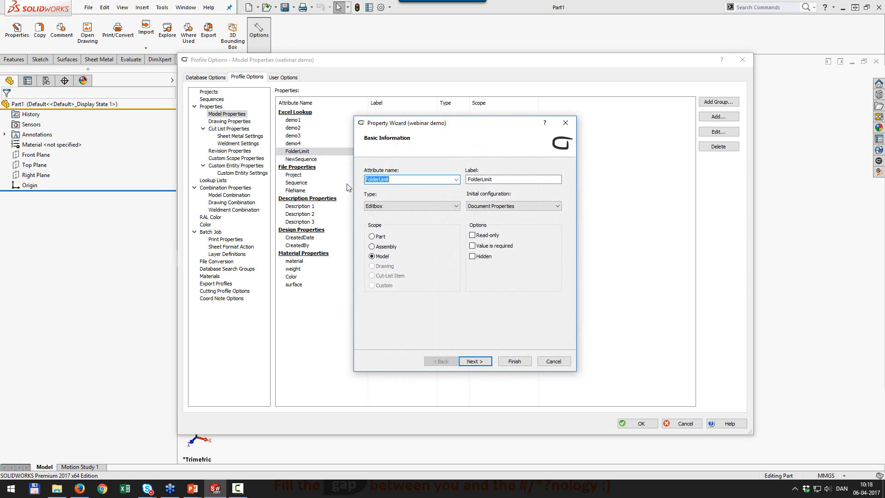
pyautogui.click(473, 361)
pyautogui.click(410, 249)
pyautogui.click(412, 262)
pyautogui.click(490, 249)
pyautogui.click(488, 266)
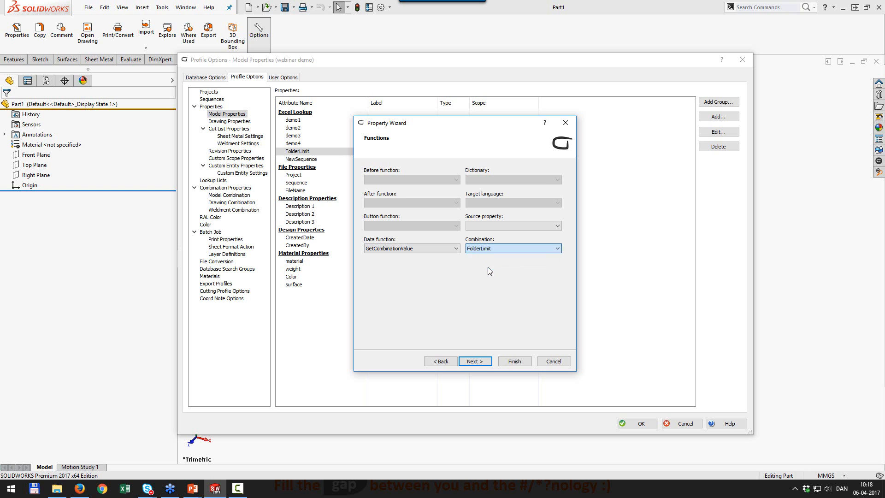
pyautogui.click(515, 361)
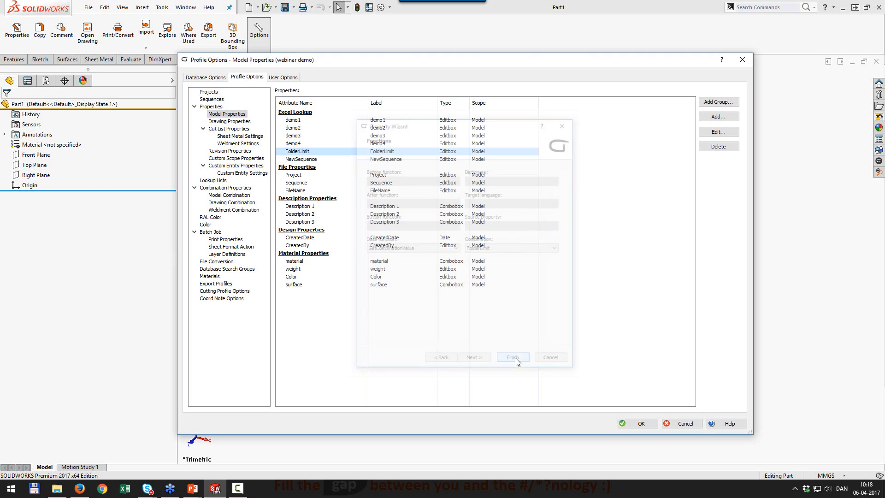
pyautogui.click(645, 423)
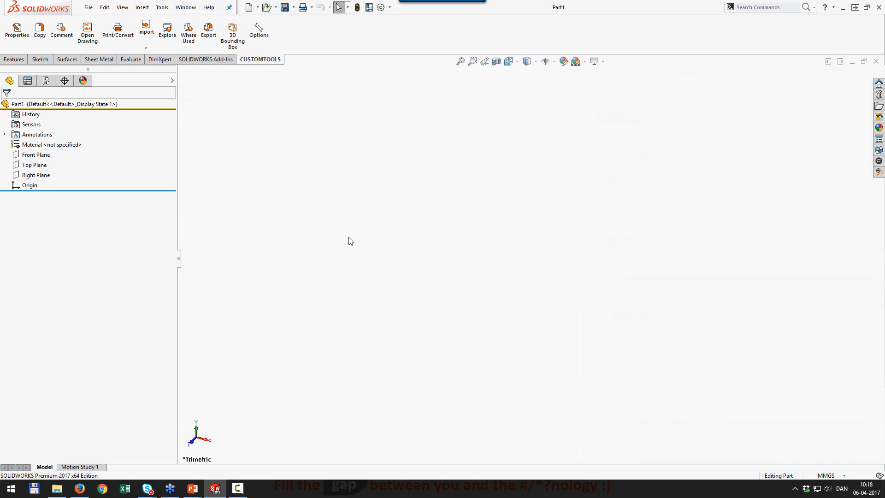
# Test NewSequence code 0099 on Part1's property form, then discard the values.
pyautogui.click(17, 29)
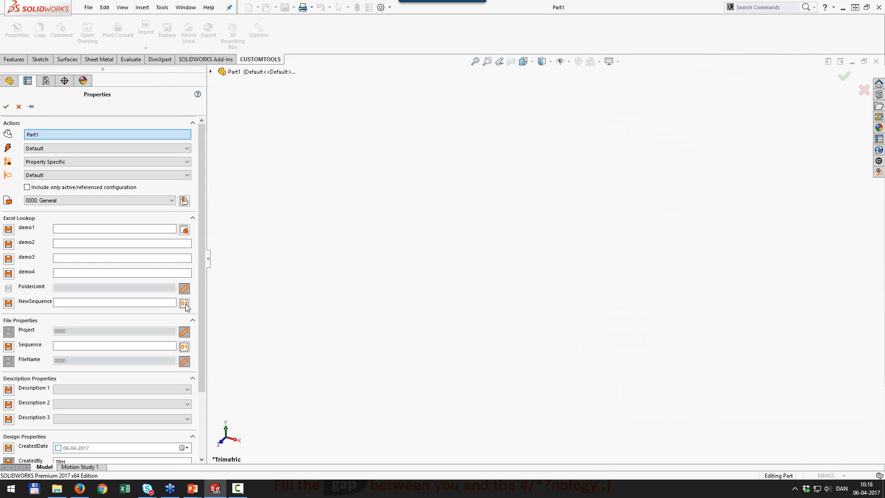
pyautogui.click(184, 304)
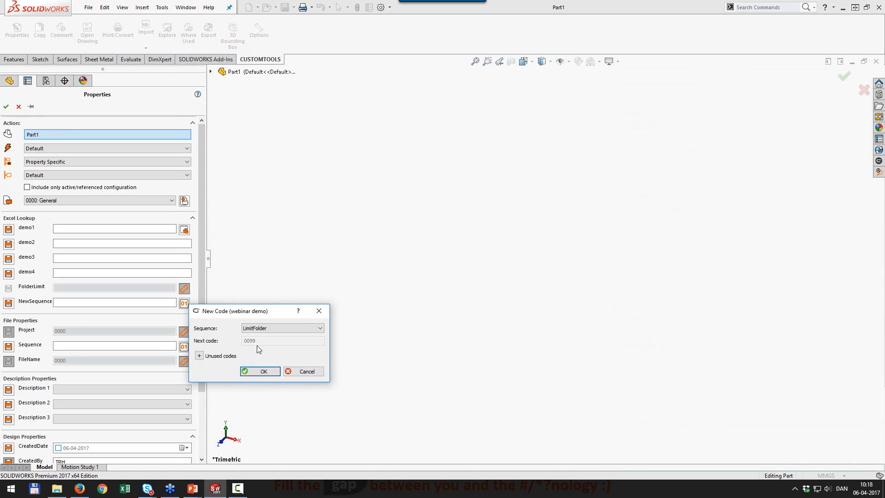
pyautogui.click(261, 371)
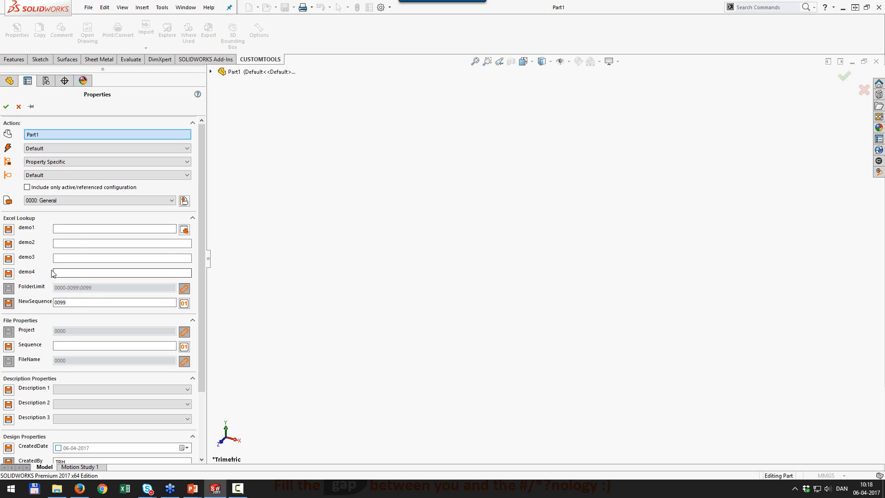
pyautogui.click(20, 108)
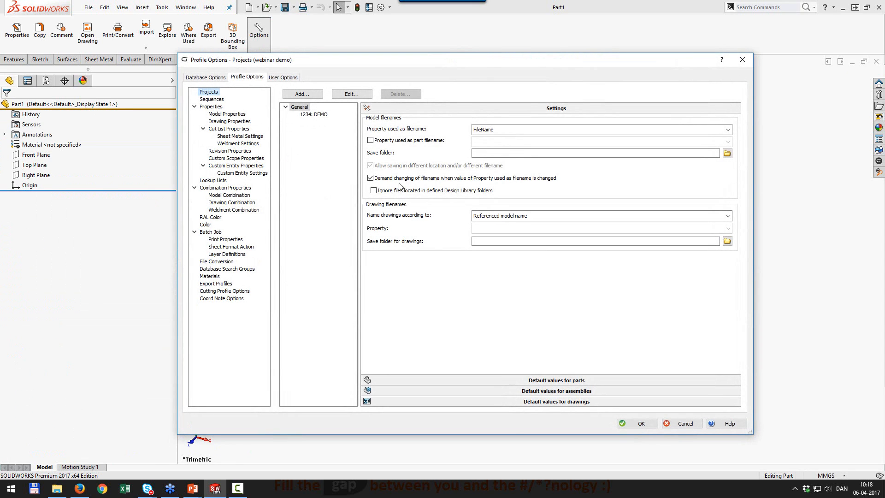
# Add a new project named 5000 with project number 5000.
pyautogui.click(315, 96)
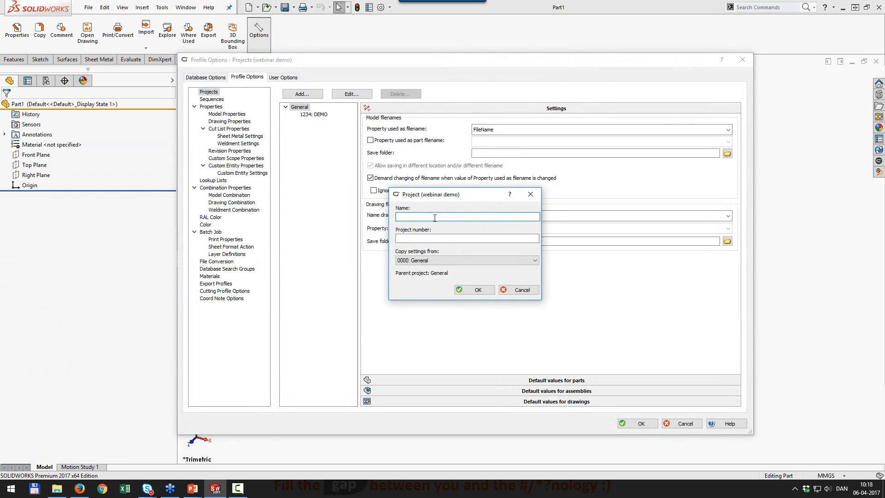
pyautogui.write('5000')
pyautogui.press('Tab')
pyautogui.write('5000')
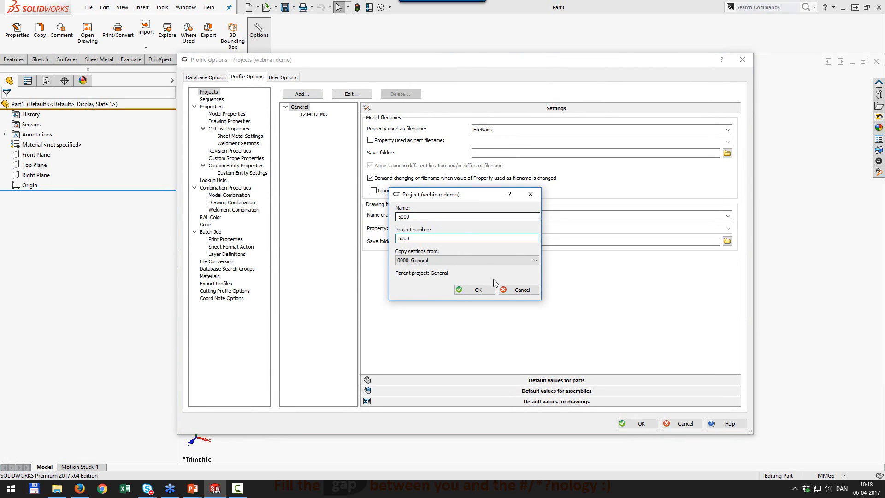
pyautogui.click(478, 291)
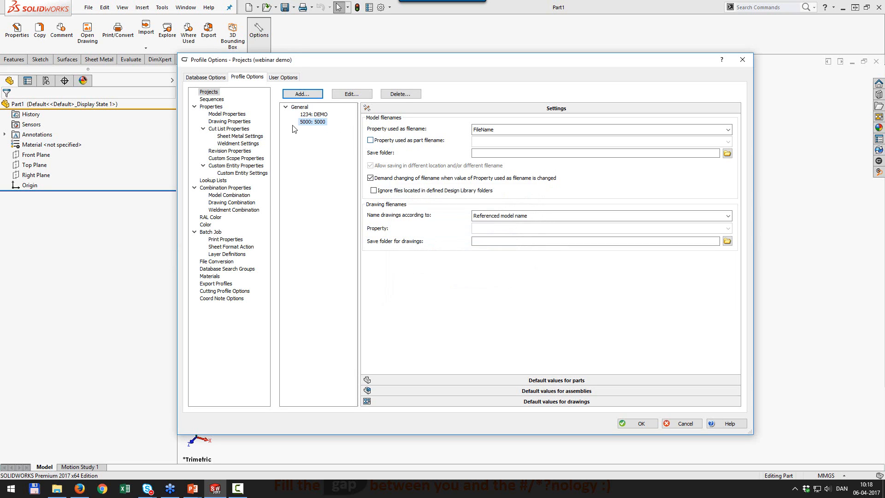
# Make project 5000 name files by FolderLimit and save them into D:\DESIGN.
pyautogui.click(727, 131)
pyautogui.scroll(5, 615, 167)
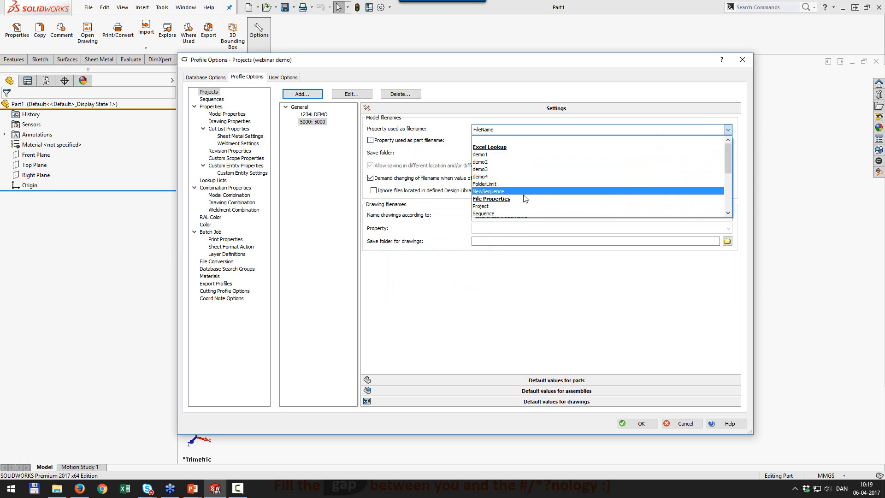
pyautogui.click(509, 184)
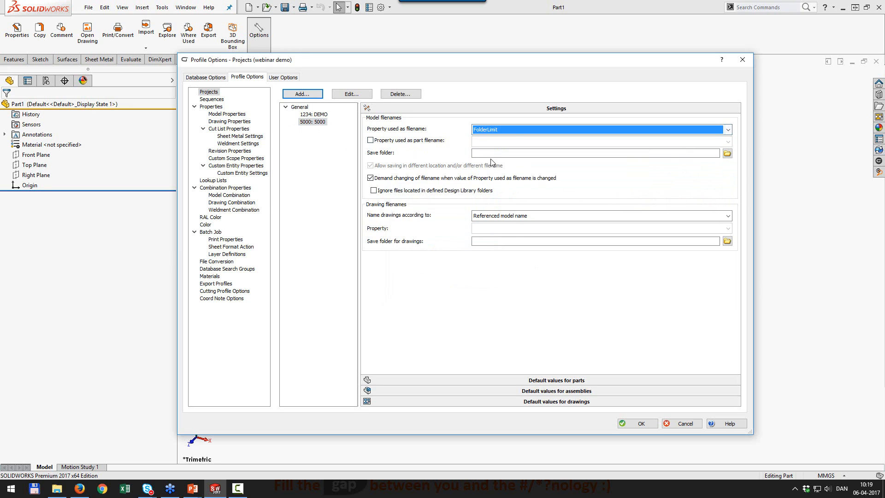
pyautogui.click(528, 153)
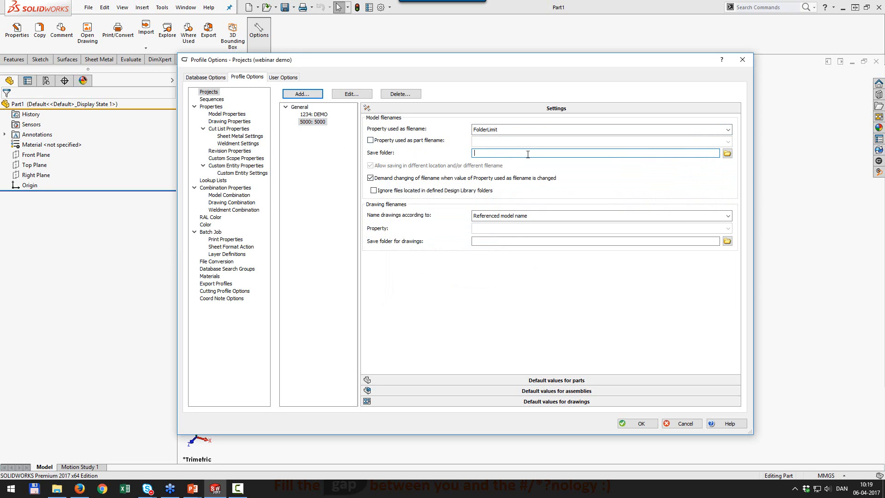
pyautogui.write('D:\\DESI')
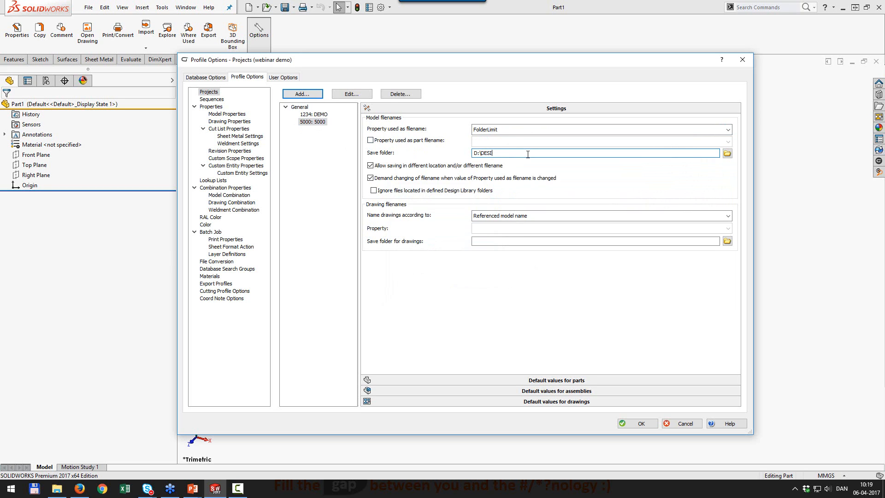
pyautogui.write('GNG')
pyautogui.press('BackSpace')
pyautogui.press('BackSpace')
pyautogui.press('BackSpace')
pyautogui.write('GN\\')
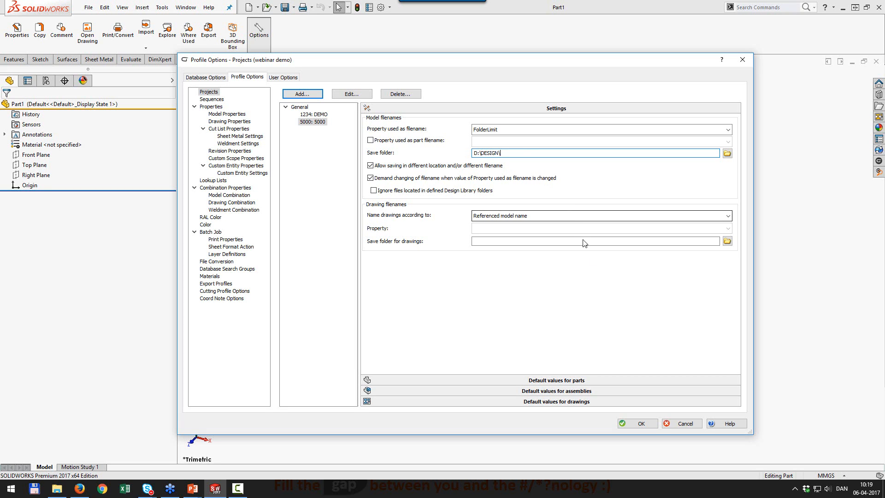
pyautogui.click(642, 423)
pyautogui.click(21, 37)
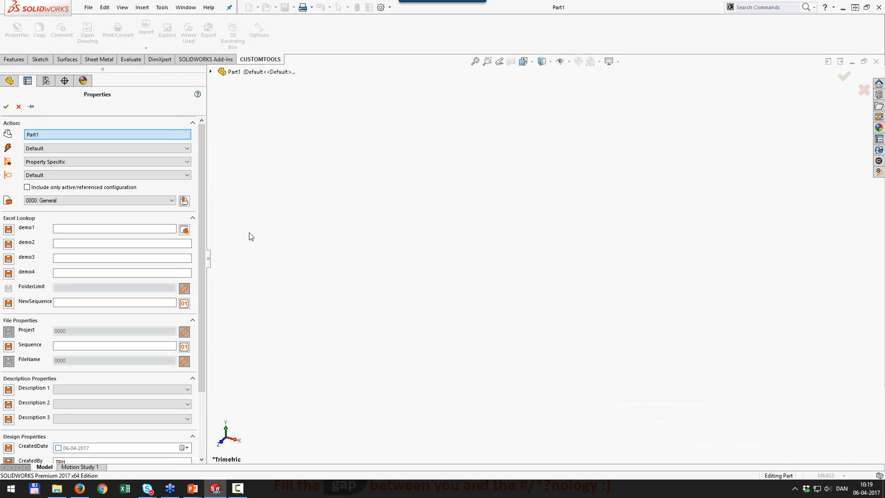
# Assign Part1 to project 5000 and accept the generated NewSequence code.
pyautogui.click(54, 203)
pyautogui.click(29, 210)
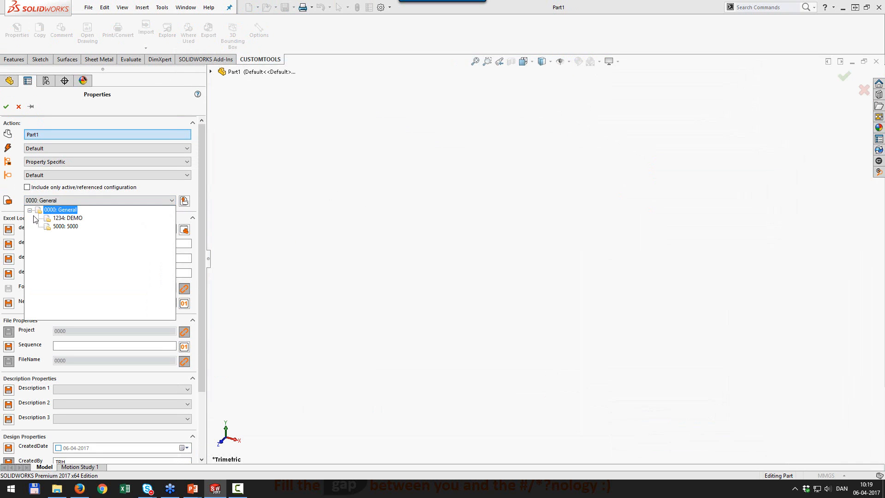
pyautogui.click(65, 227)
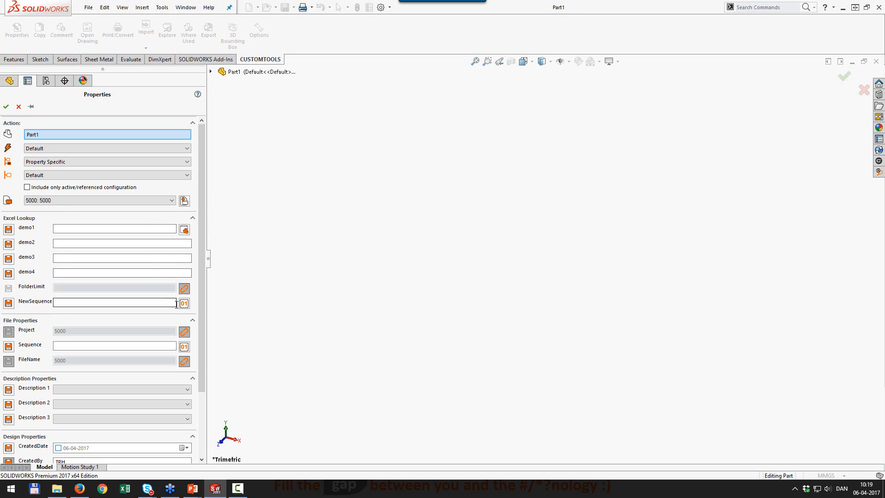
pyautogui.click(184, 304)
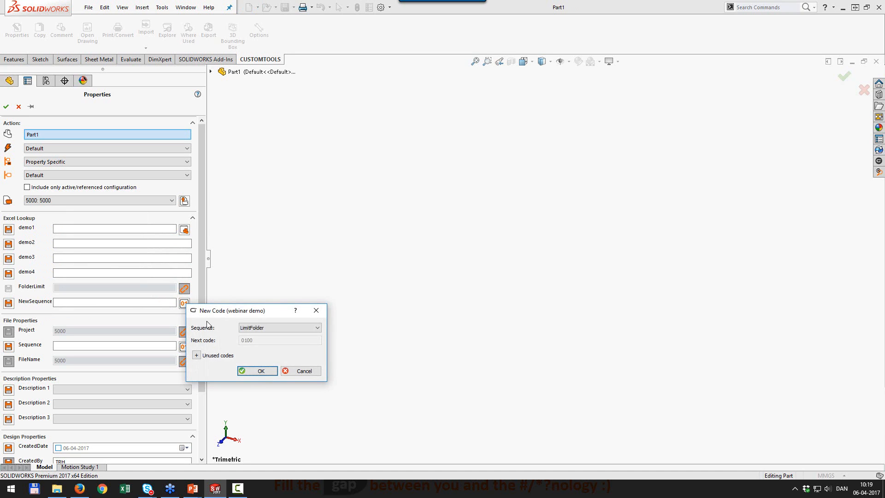
pyautogui.click(259, 371)
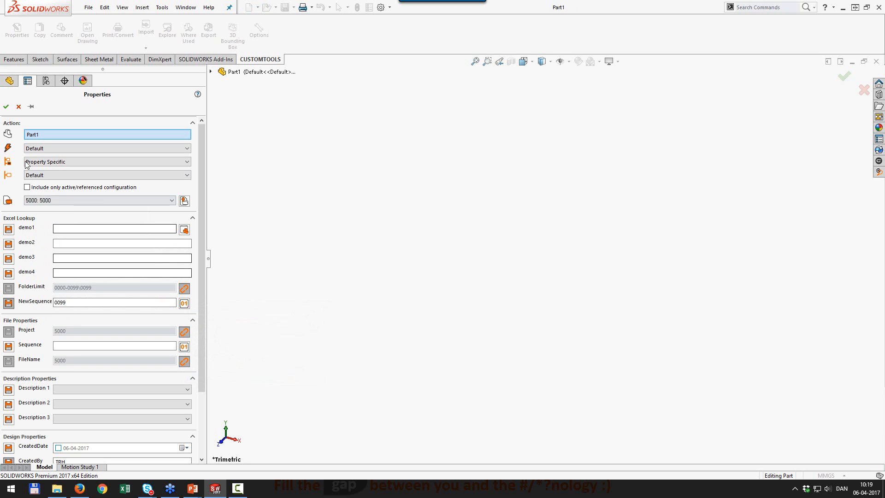
pyautogui.click(6, 106)
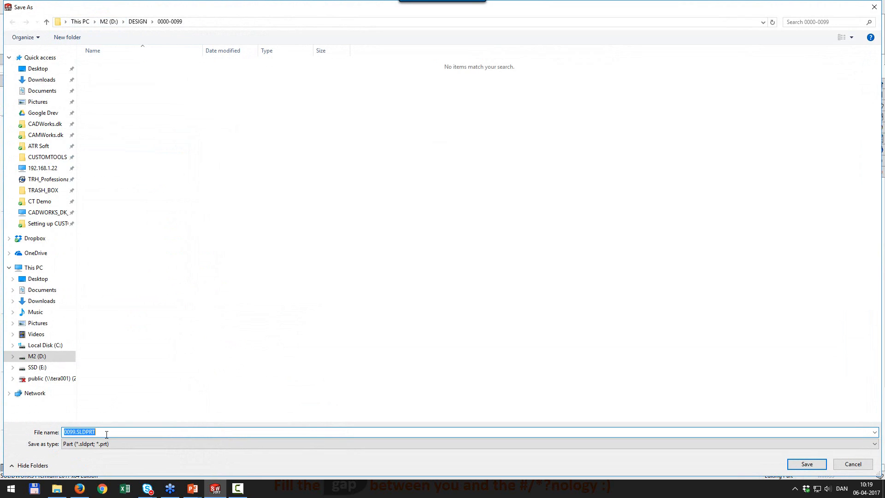
pyautogui.click(806, 464)
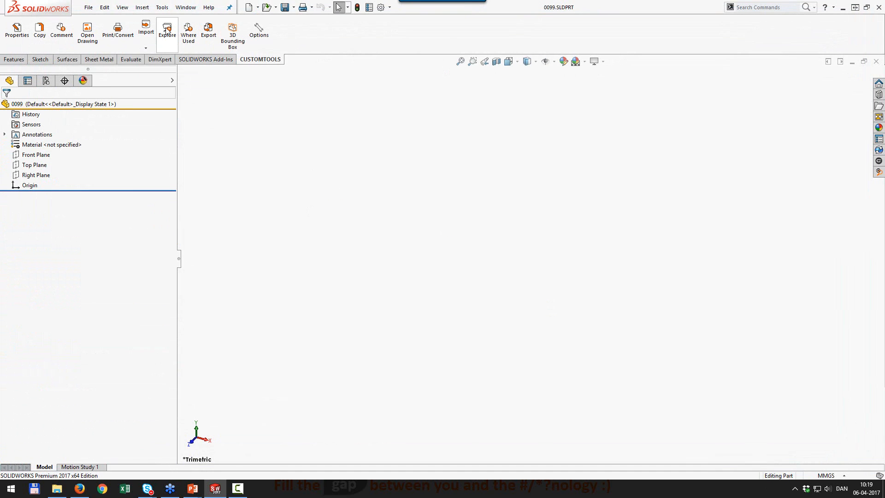
pyautogui.click(169, 37)
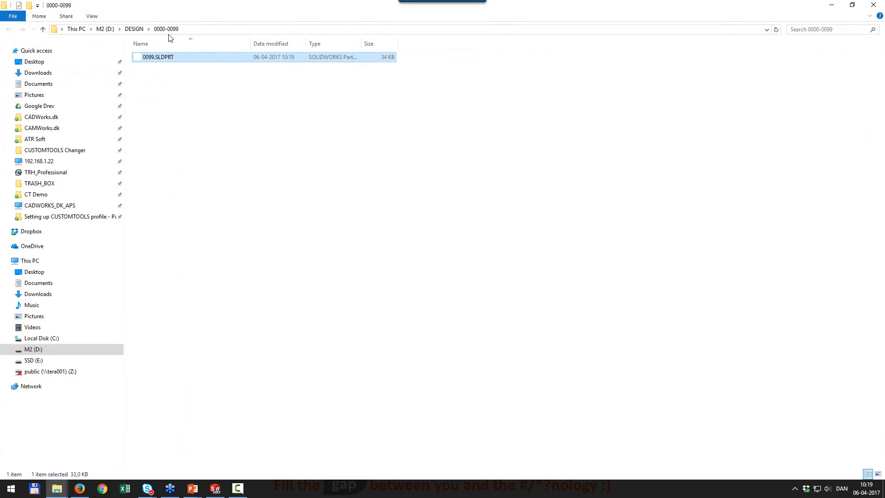
pyautogui.click(134, 28)
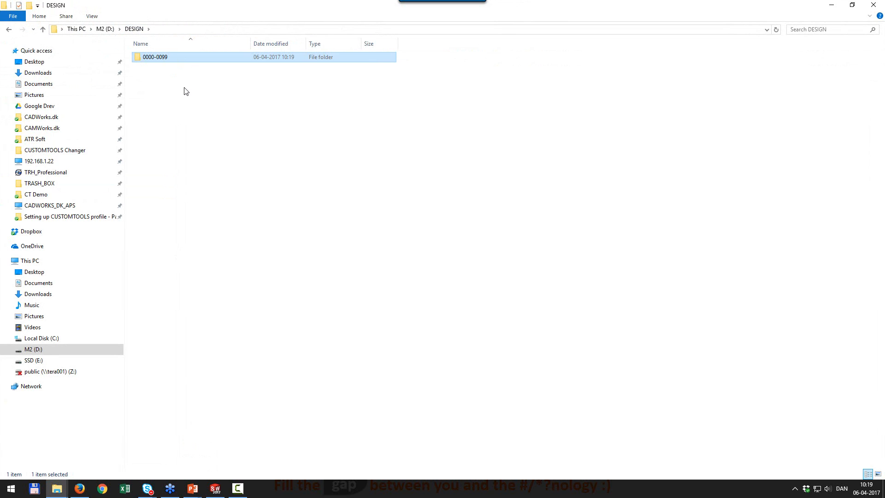
pyautogui.click(874, 5)
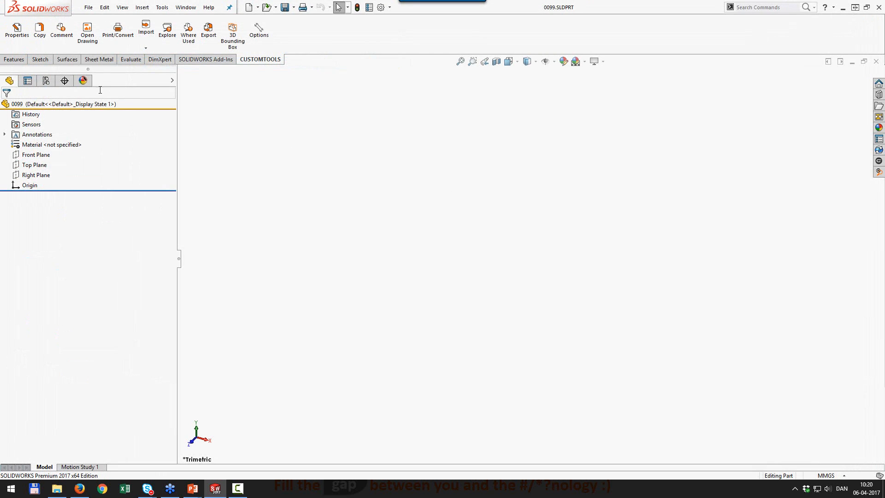
# Save a copy of the part as 0100.SLDPRT with NewSequence code 0100, without opening it.
pyautogui.click(28, 38)
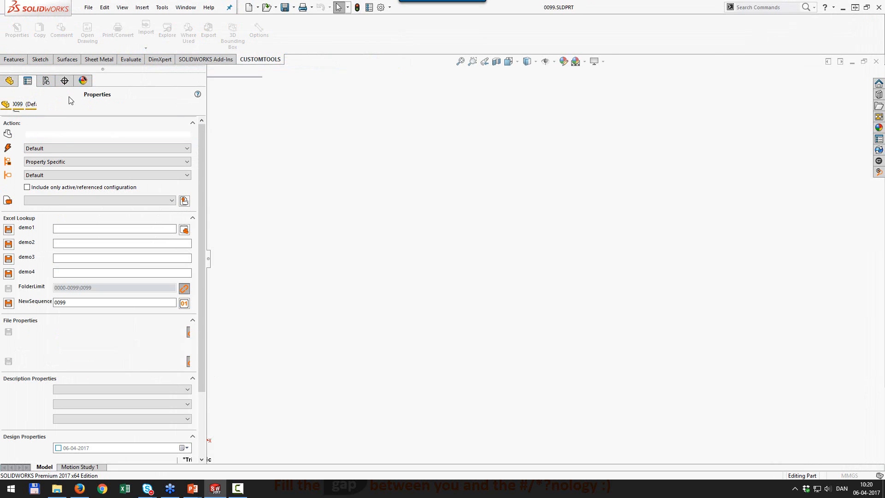
pyautogui.click(71, 151)
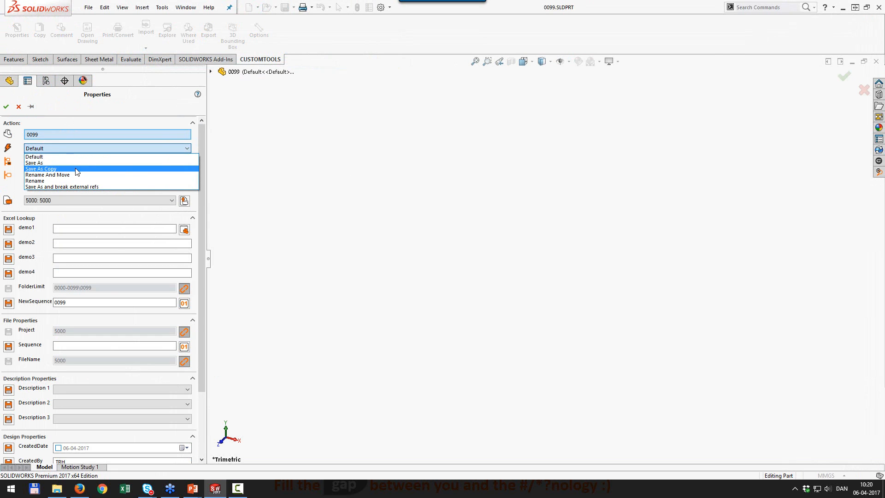
pyautogui.click(69, 167)
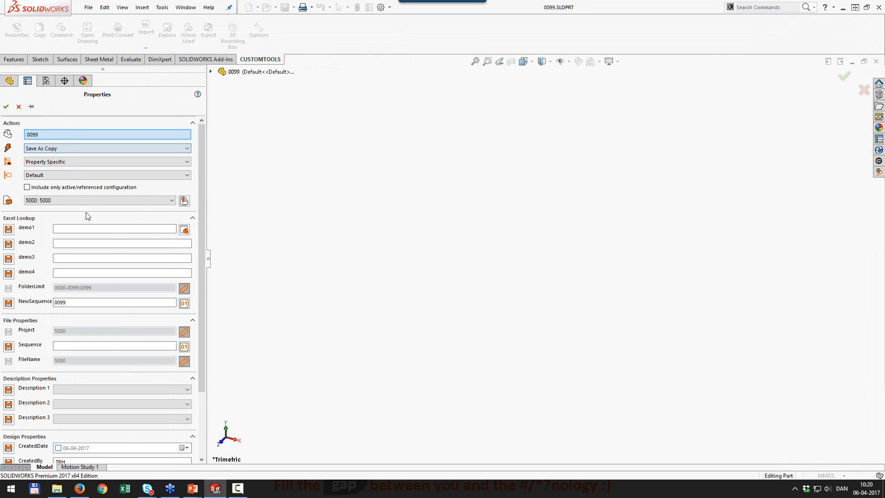
pyautogui.click(184, 304)
pyautogui.click(257, 371)
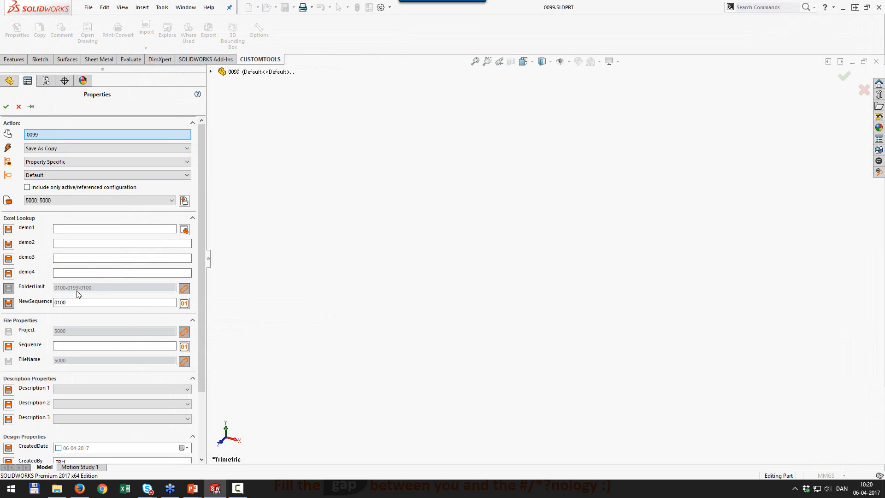
pyautogui.click(6, 106)
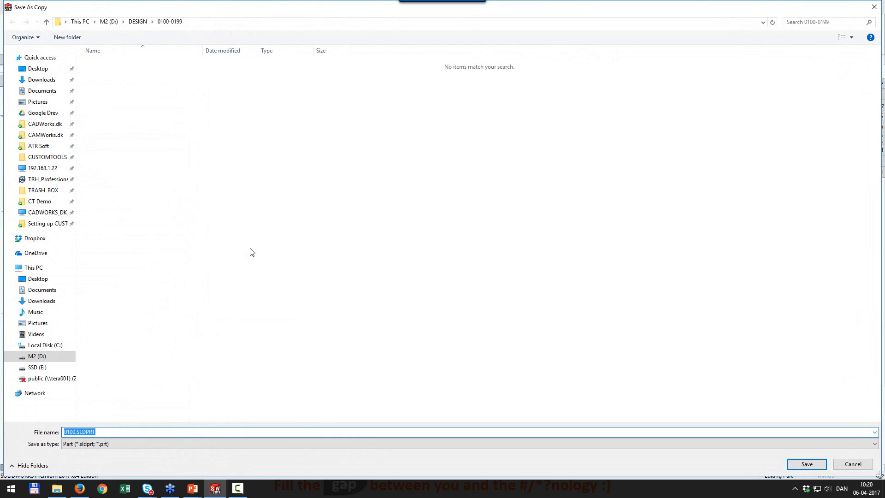
pyautogui.click(806, 467)
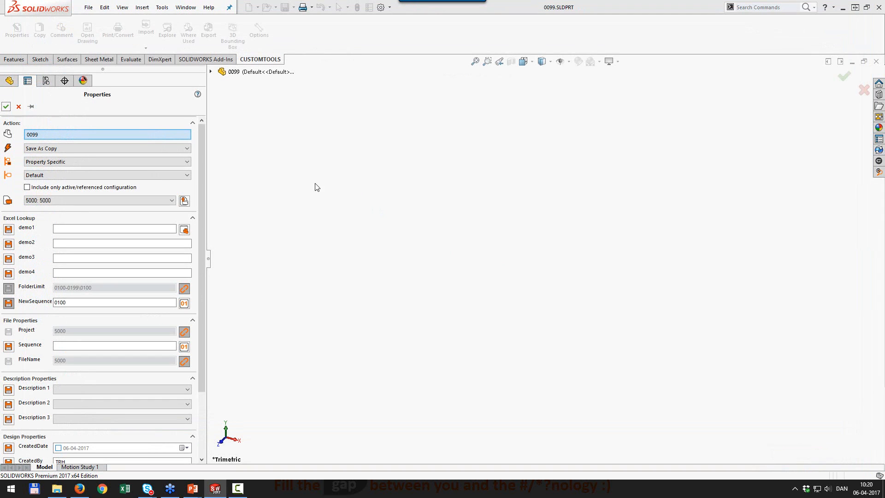
pyautogui.click(465, 257)
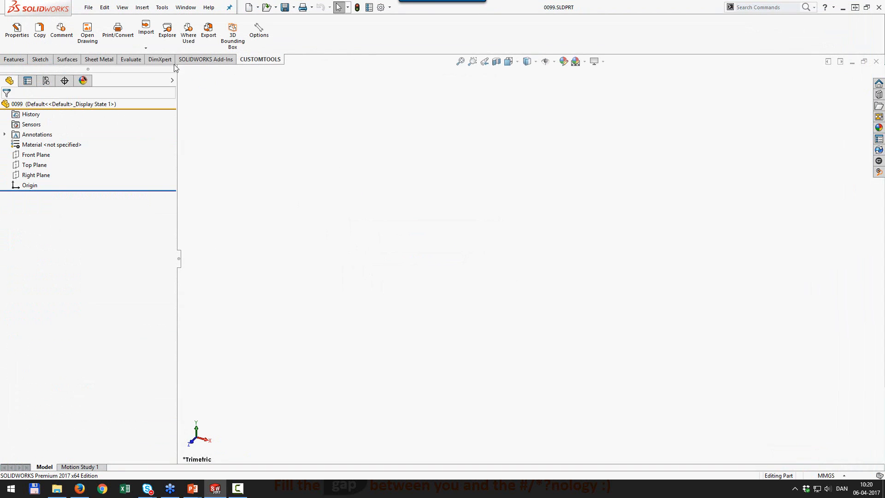
pyautogui.click(177, 50)
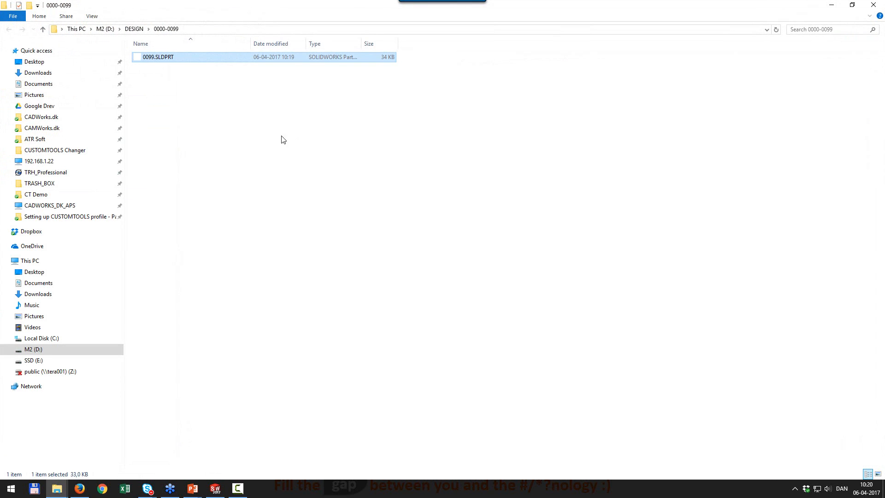
# Inspect the 0000-0099 and new 0100-0199 folders in D:\DESIGN, then close File Explorer.
pyautogui.click(135, 30)
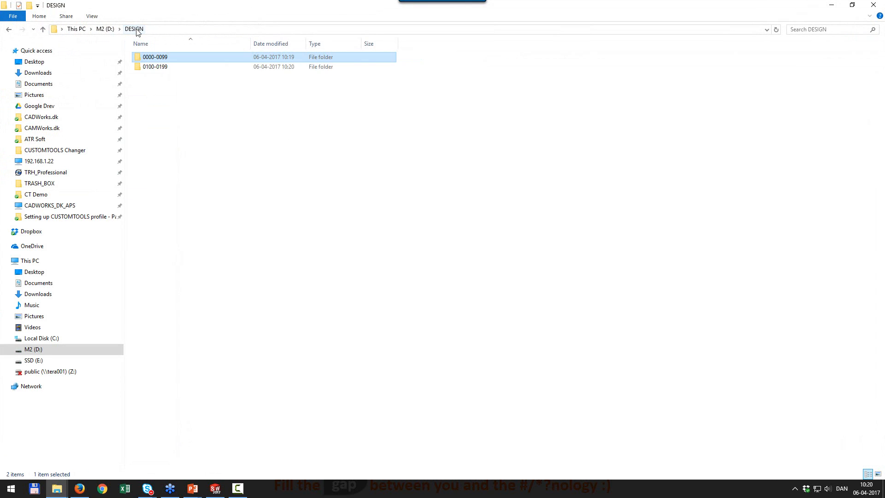
pyautogui.click(150, 69)
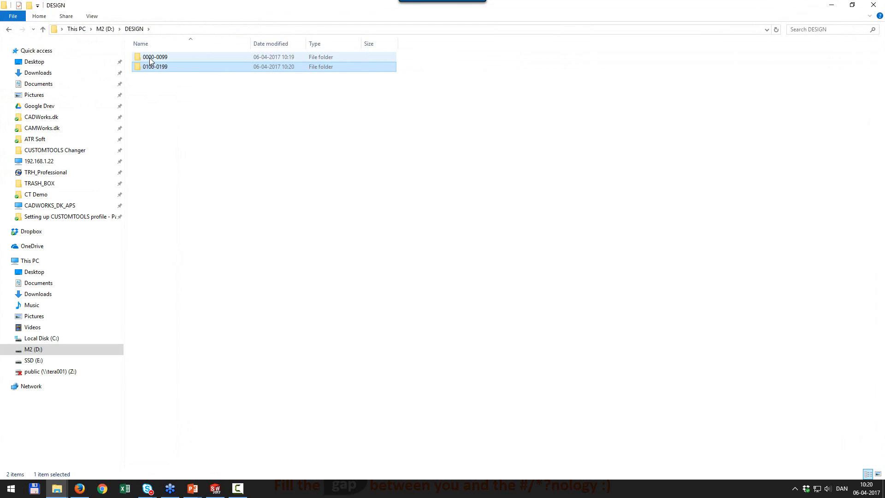
pyautogui.click(154, 61)
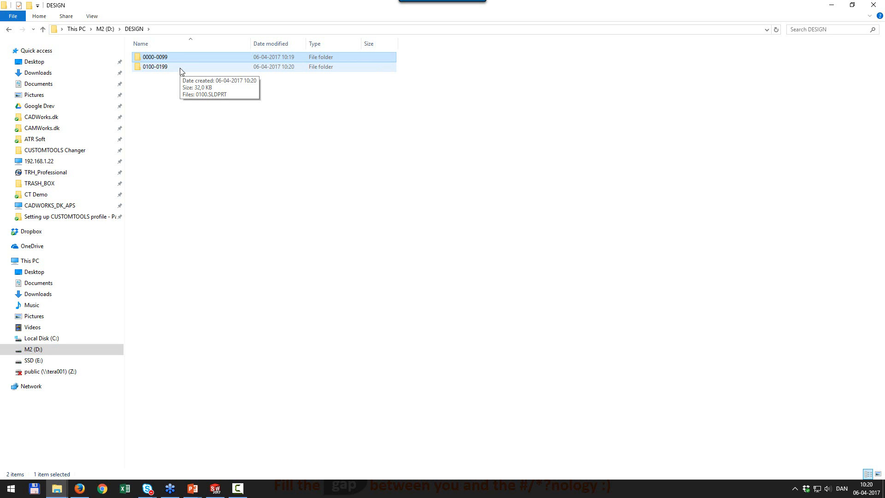
pyautogui.click(873, 5)
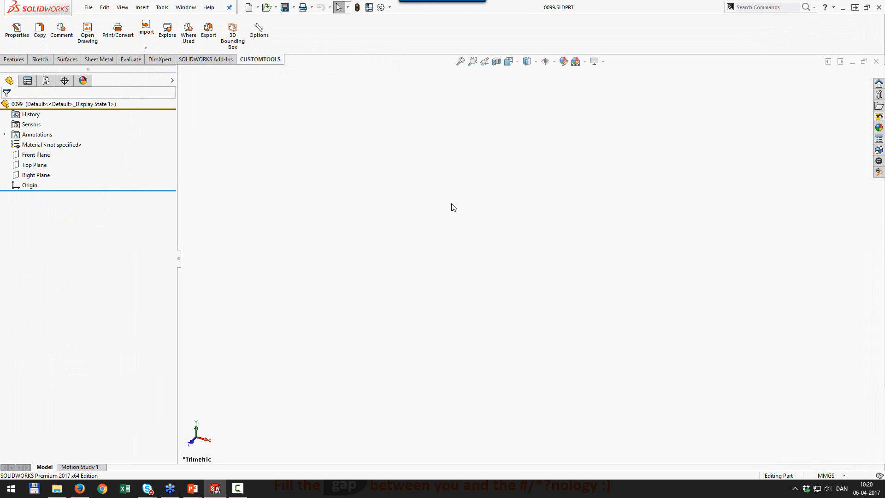
# Show project 5000's Excel Lookup property group only when Project = 5000, then create a new Part.
pyautogui.click(259, 33)
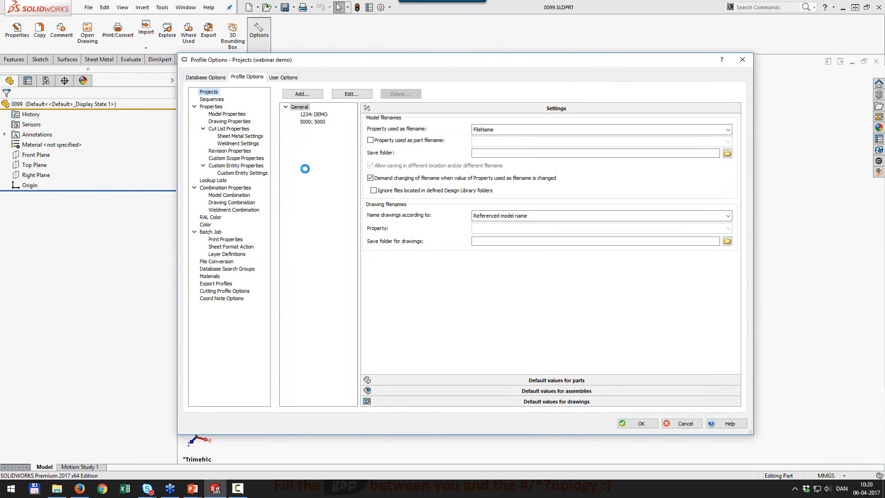
pyautogui.click(312, 122)
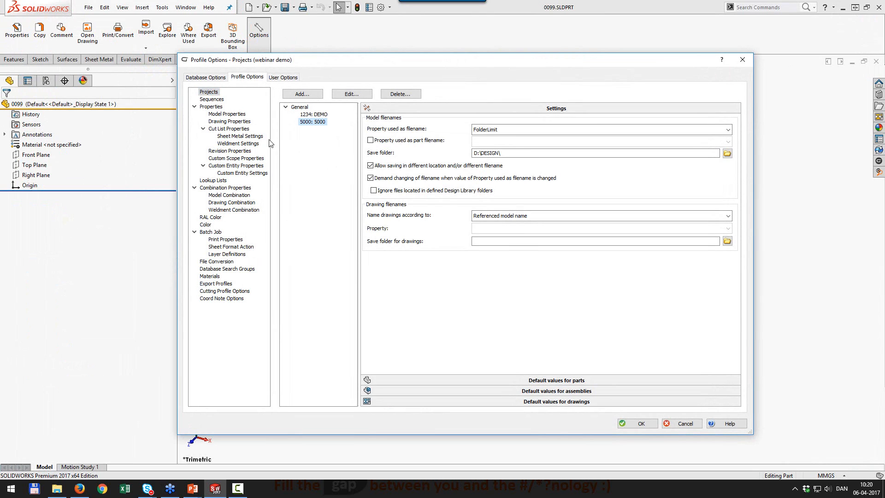
pyautogui.click(226, 115)
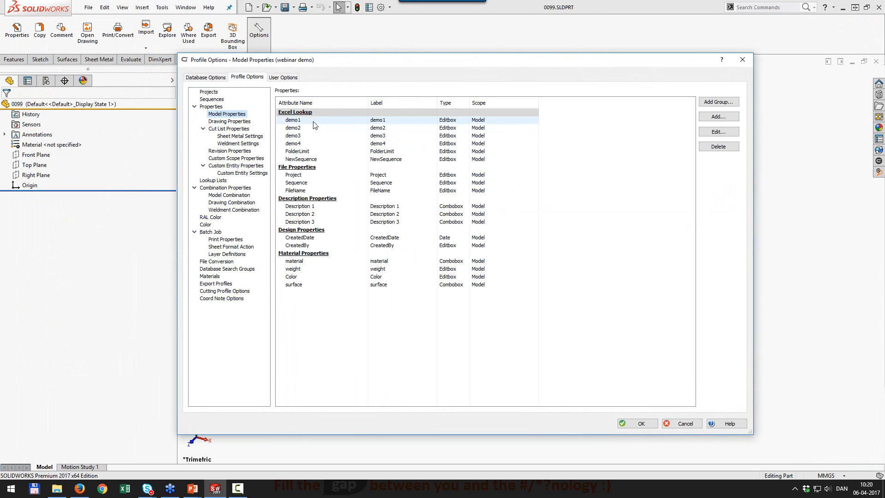
pyautogui.doubleClick(302, 116)
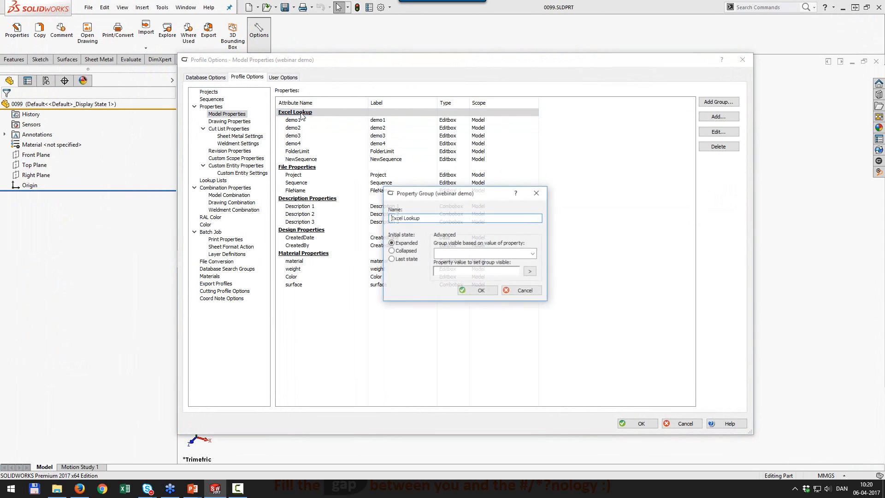
pyautogui.click(533, 254)
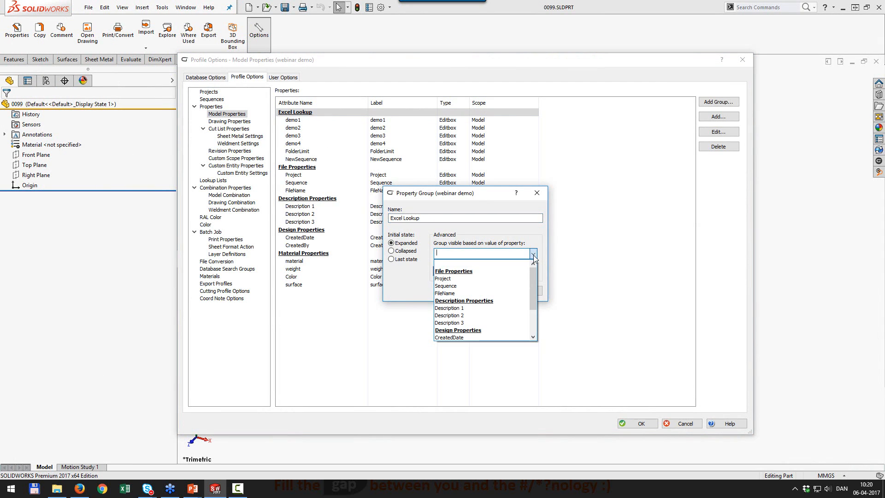
pyautogui.click(455, 279)
pyautogui.click(467, 273)
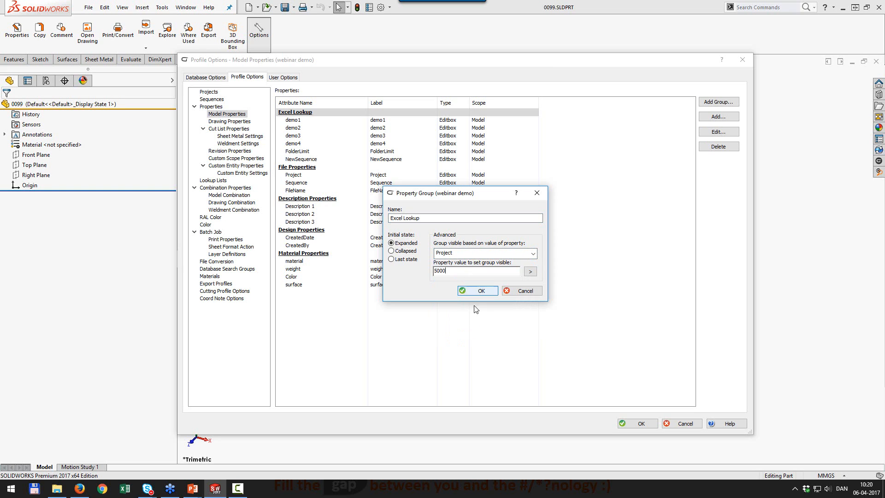
pyautogui.click(482, 291)
pyautogui.click(638, 425)
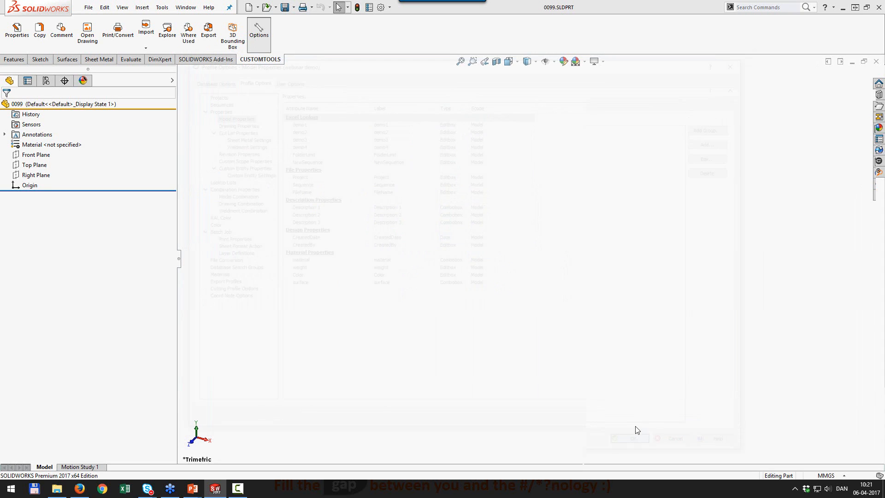
pyautogui.click(250, 8)
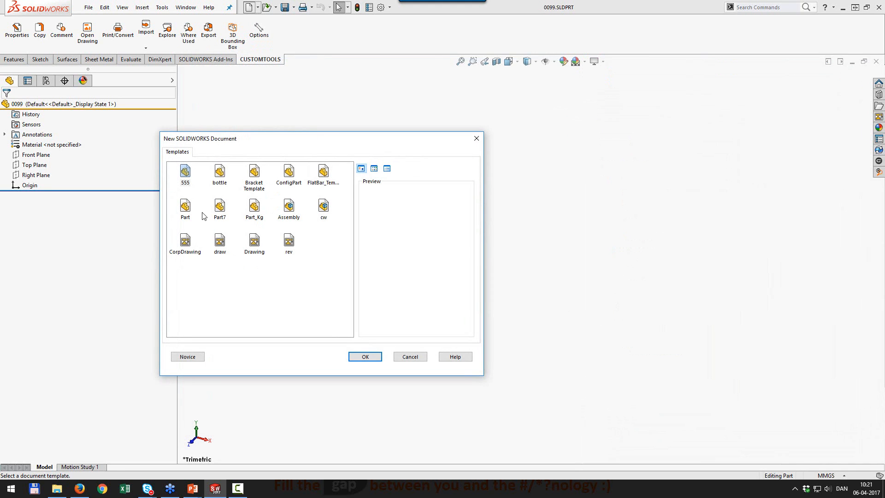
pyautogui.doubleClick(185, 208)
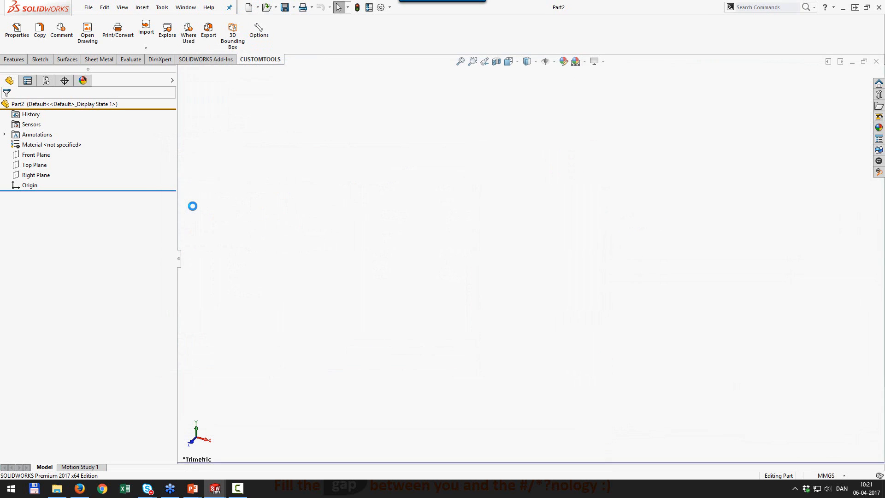
pyautogui.click(17, 30)
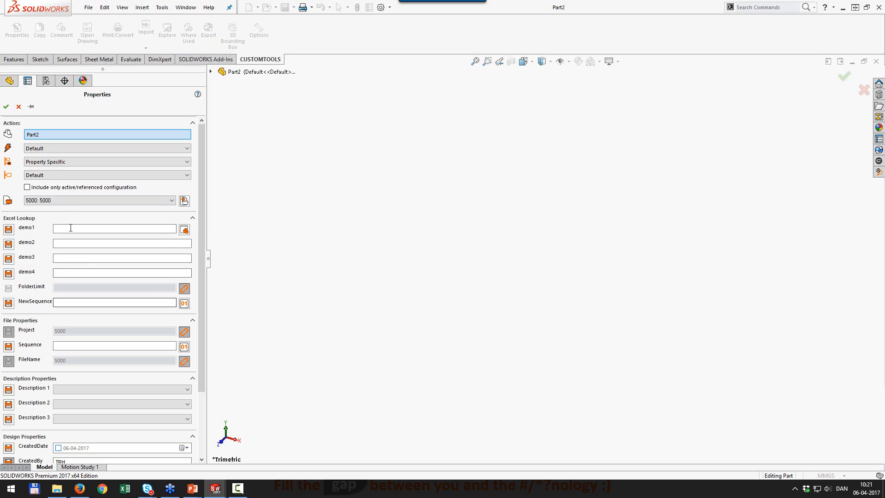
pyautogui.click(60, 200)
pyautogui.click(62, 209)
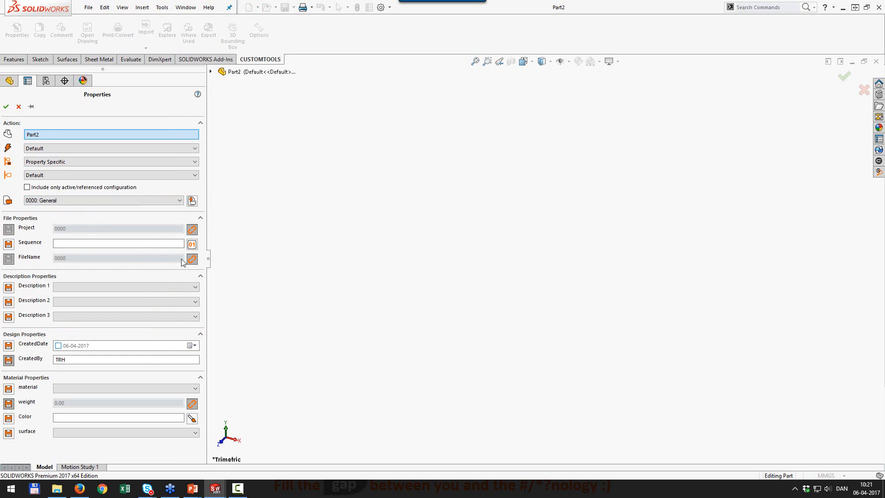
pyautogui.click(73, 201)
pyautogui.click(60, 227)
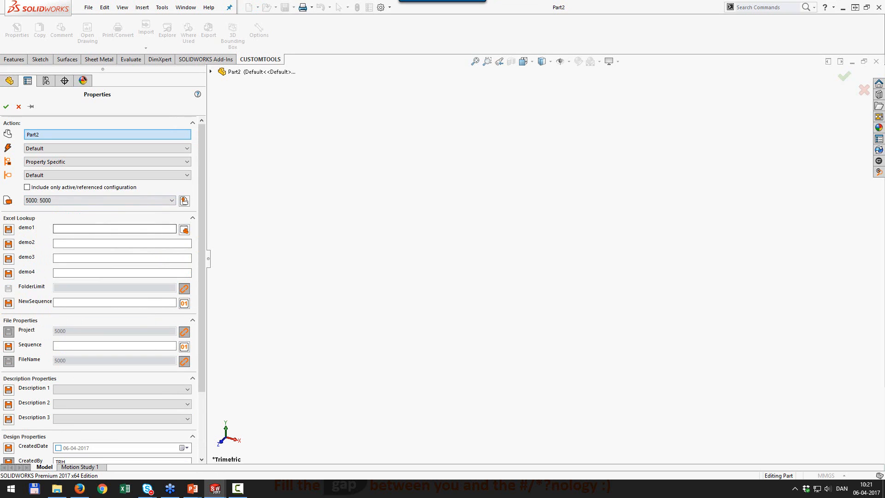
pyautogui.click(6, 106)
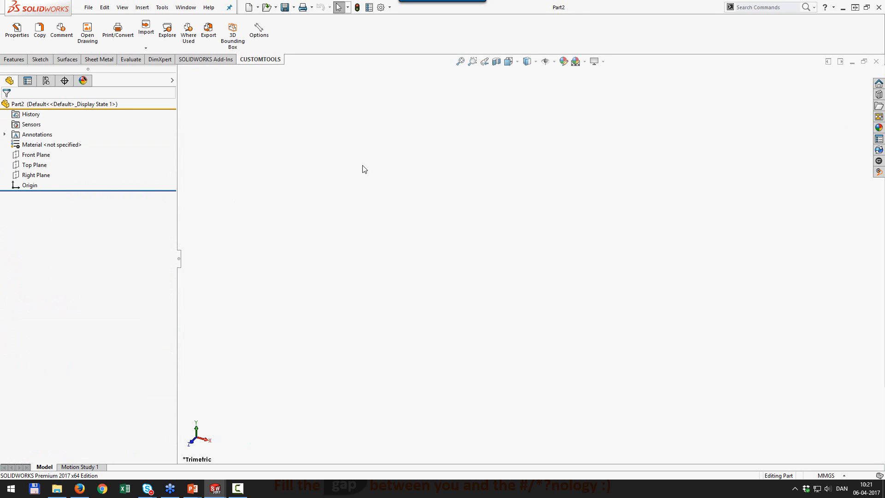
# Create a new part from the Bracket Template and assign it NewSequence number 0101.
pyautogui.click(249, 8)
pyautogui.doubleClick(255, 173)
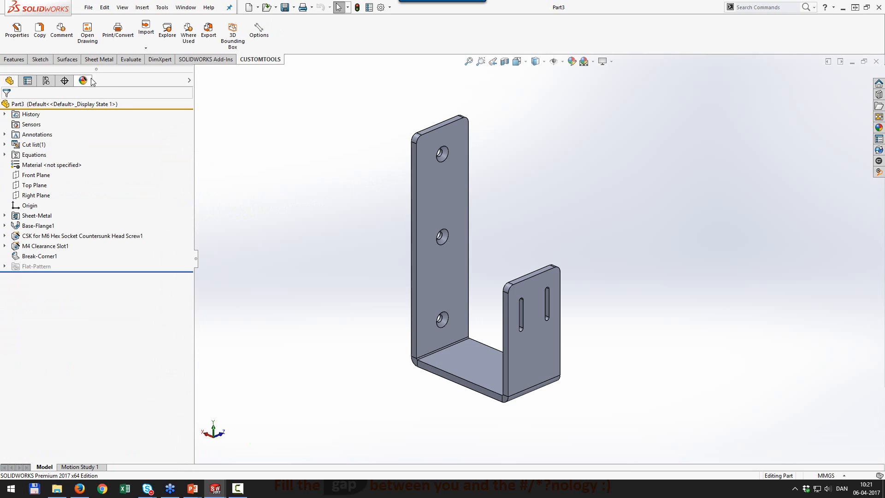
pyautogui.click(23, 46)
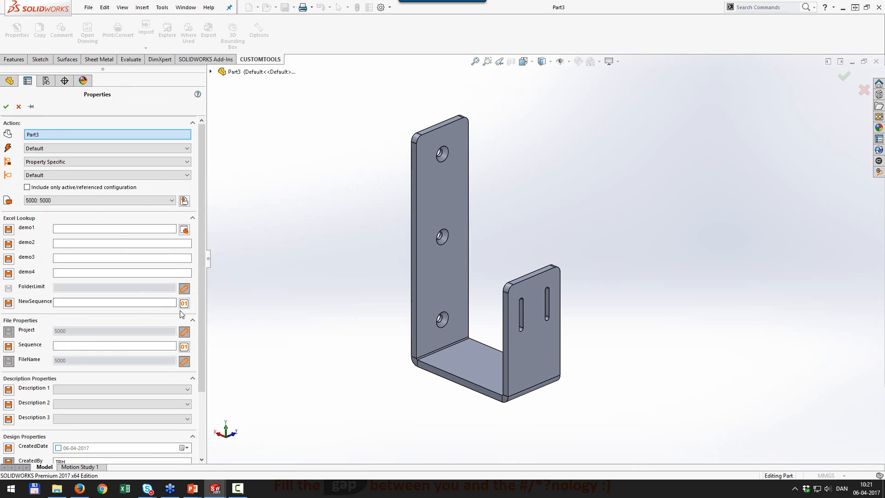
pyautogui.click(184, 346)
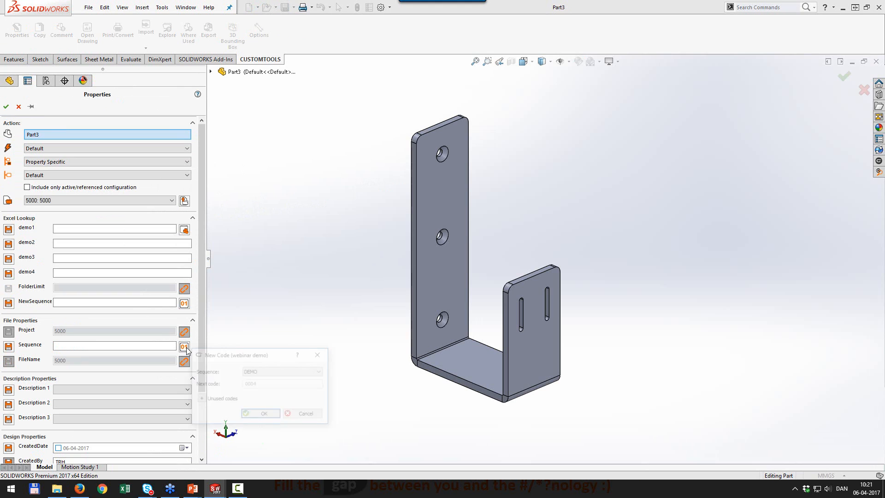
pyautogui.click(309, 419)
pyautogui.click(180, 303)
pyautogui.click(266, 373)
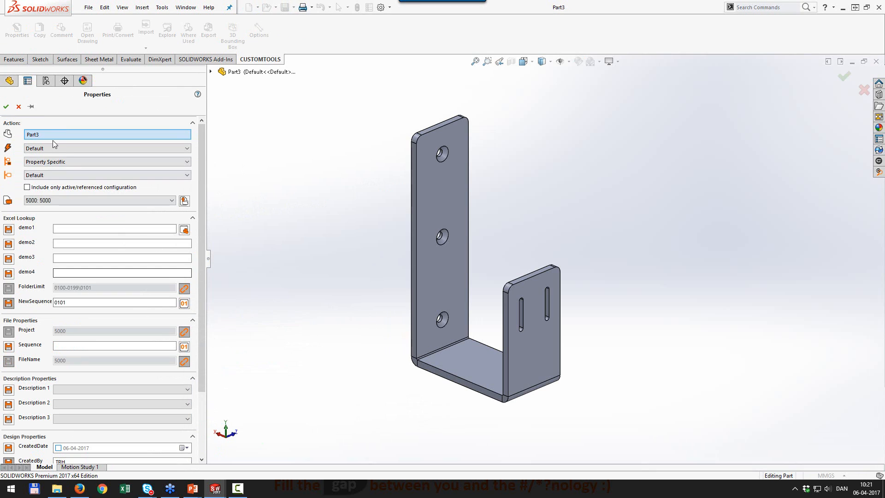
# Save the bracket as 0101.SLDPRT in D:\DESIGN\0100-0199.
pyautogui.click(6, 107)
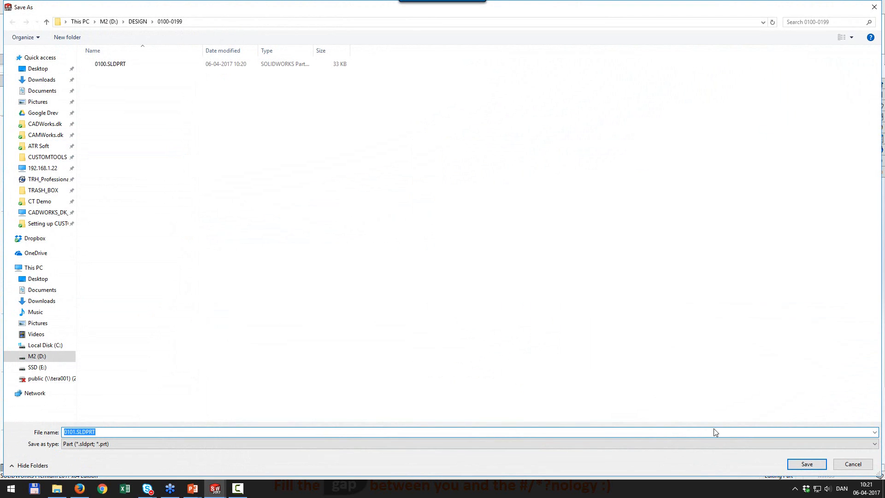
pyautogui.click(806, 464)
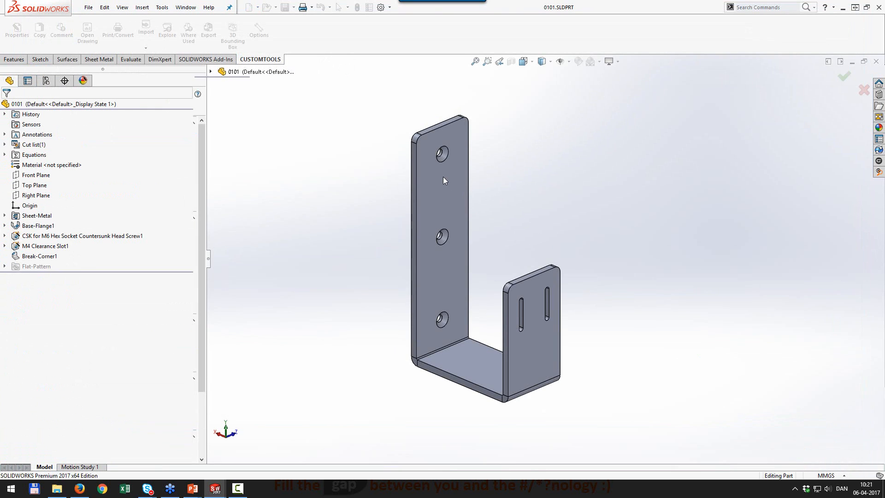
pyautogui.click(285, 8)
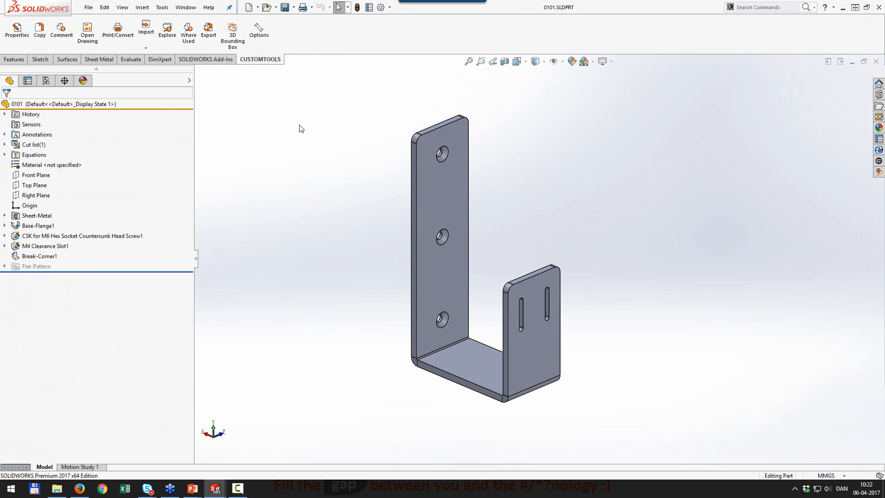
# Batch-convert part 0101 using the Dxf part (*.dxf) conversion rule.
pyautogui.click(121, 46)
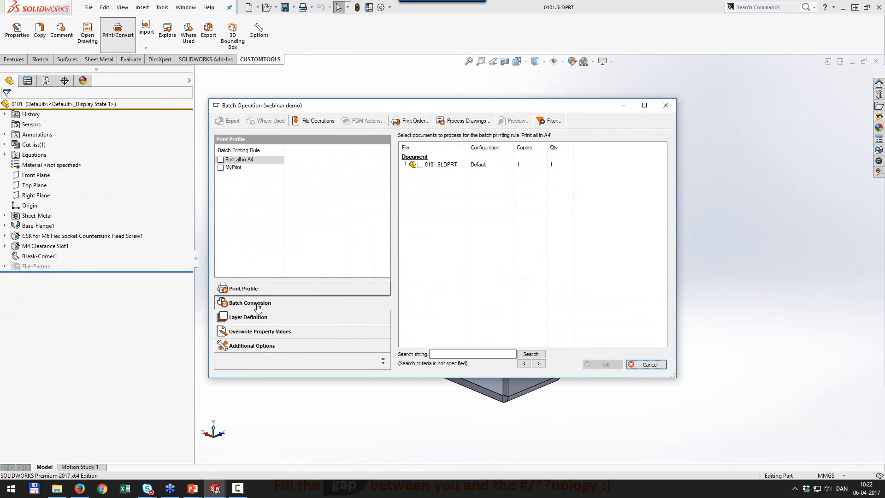
pyautogui.click(248, 304)
pyautogui.click(221, 175)
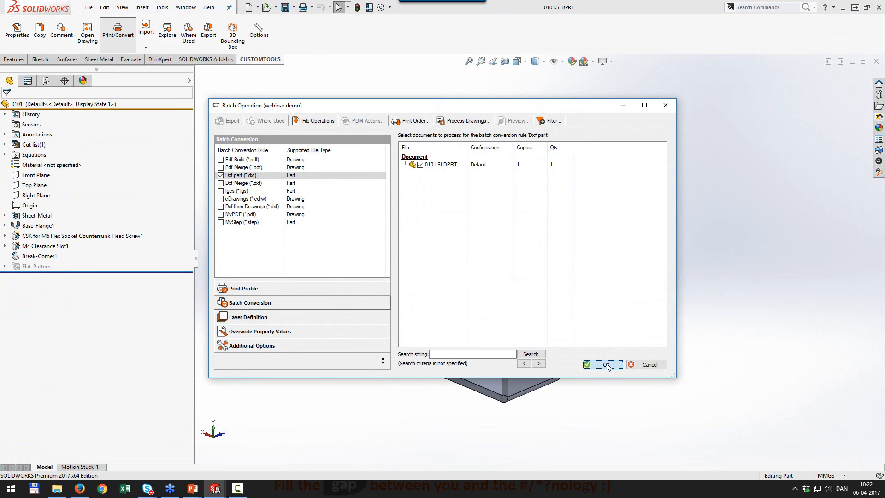
pyautogui.click(607, 365)
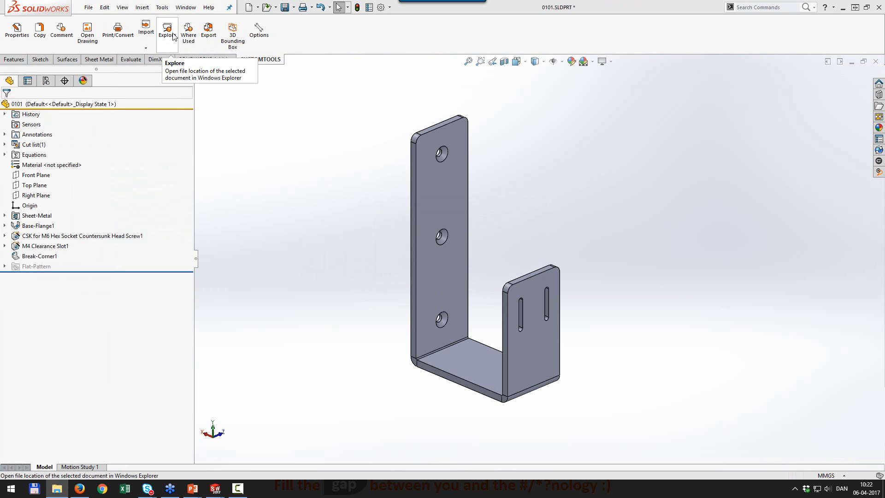
pyautogui.click(173, 36)
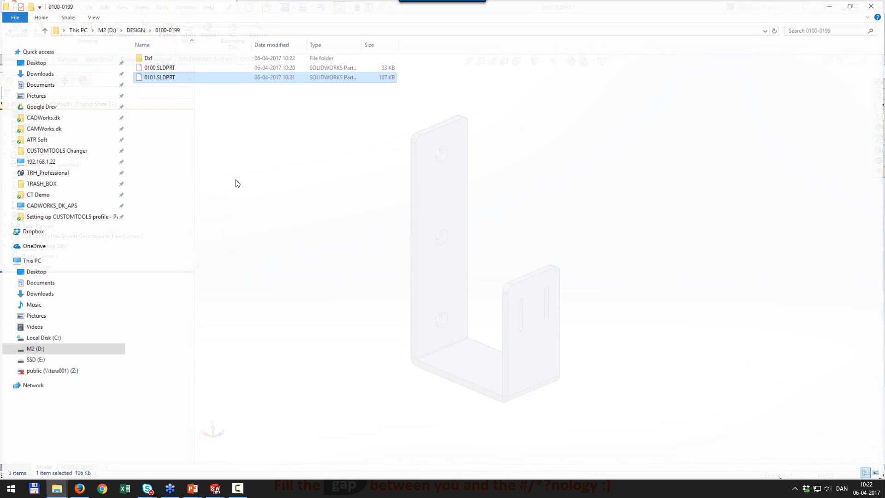
# Open the Dxf subfolder inside 0100-0199 holding the exported 0101.dxf.
pyautogui.doubleClick(152, 58)
pyautogui.click(155, 59)
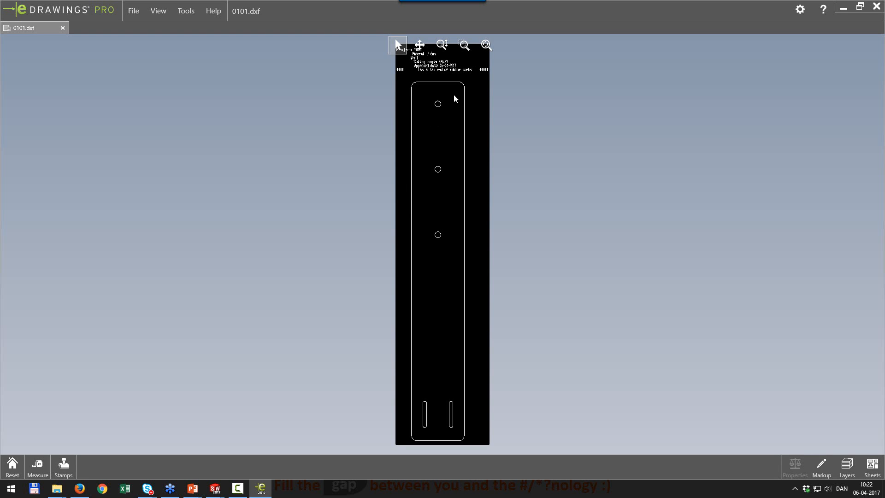
# Zoom onto the DXF's laser-cut note showing Project 5000, then close eDrawings and minimize Explorer.
pyautogui.moveTo(448, 82); pyautogui.dragTo(456, 194, button='middle')
pyautogui.scroll(3, 456, 162)
pyautogui.scroll(-5, 445, 203)
pyautogui.scroll(-3, 455, 198)
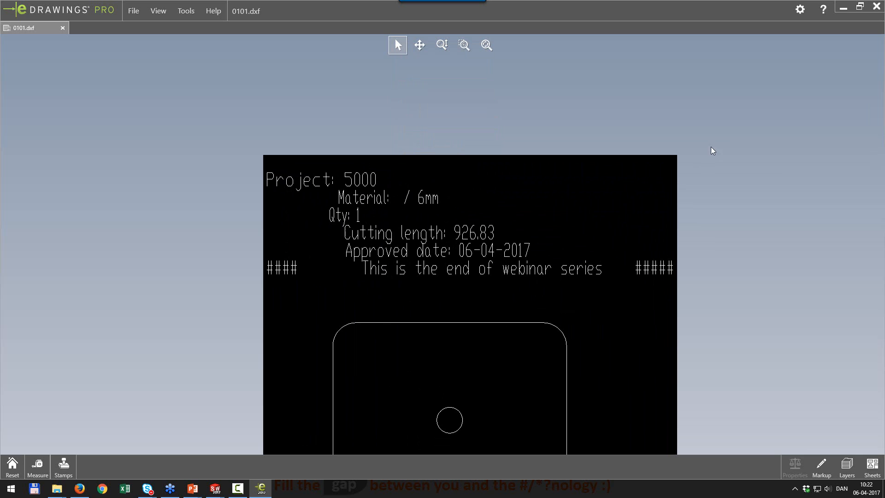
pyautogui.click(876, 7)
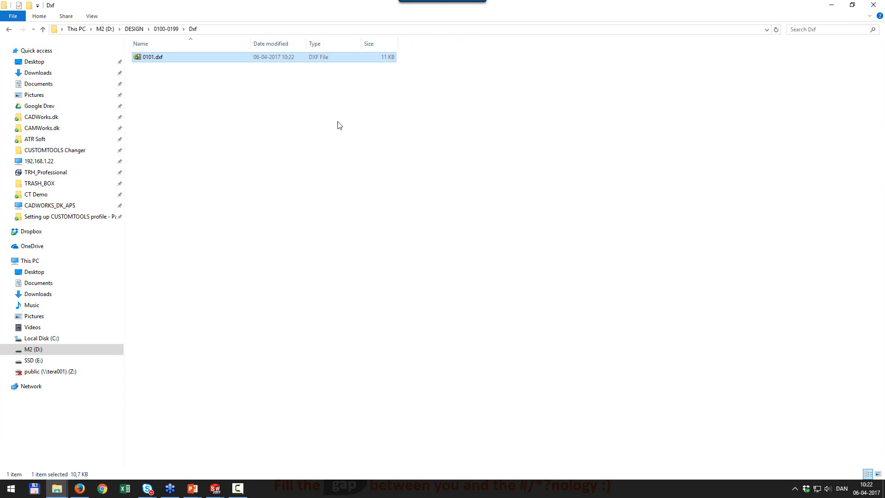
pyautogui.click(258, 412)
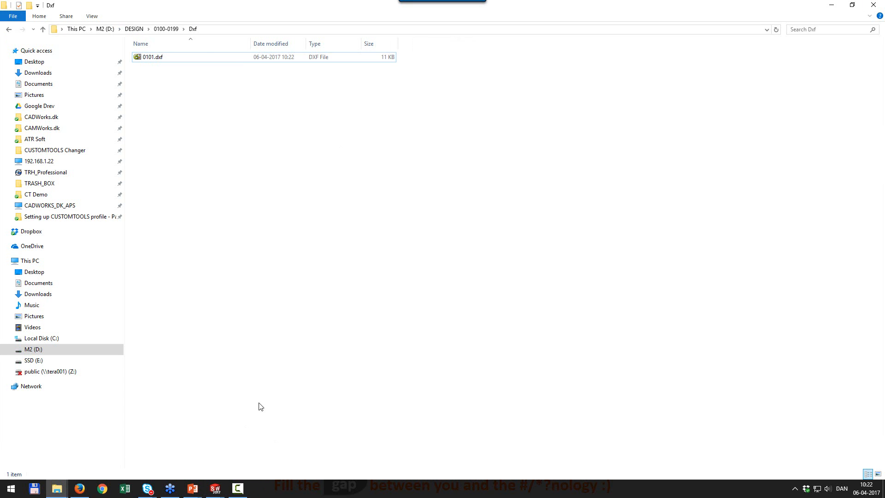
pyautogui.click(832, 6)
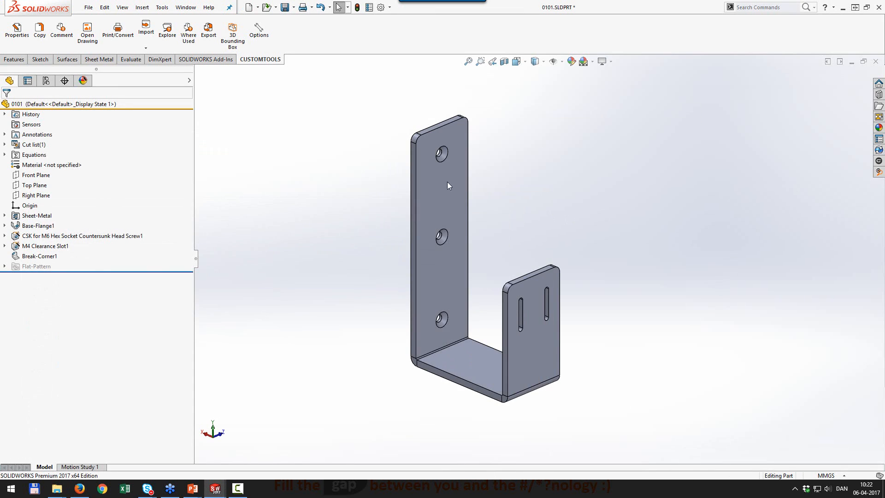
# Browse the Laser cut info and Cutting Profile note templates under Database Options, then add a new template.
pyautogui.click(259, 32)
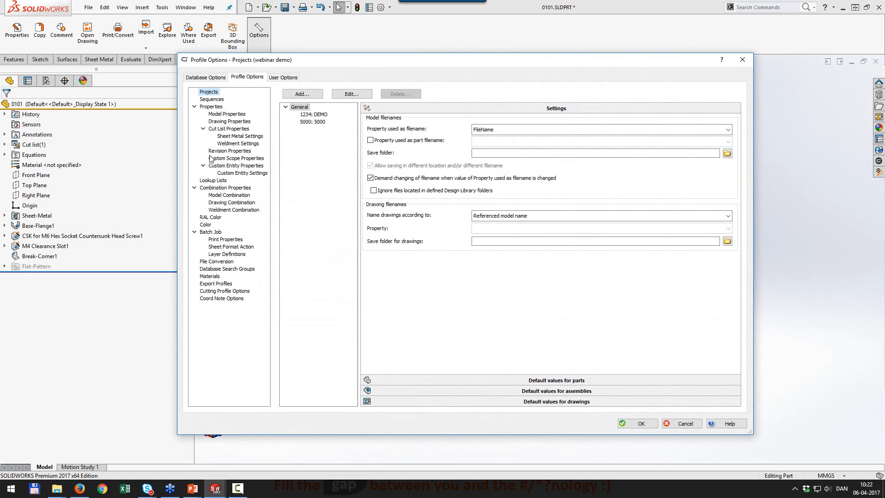
pyautogui.click(214, 78)
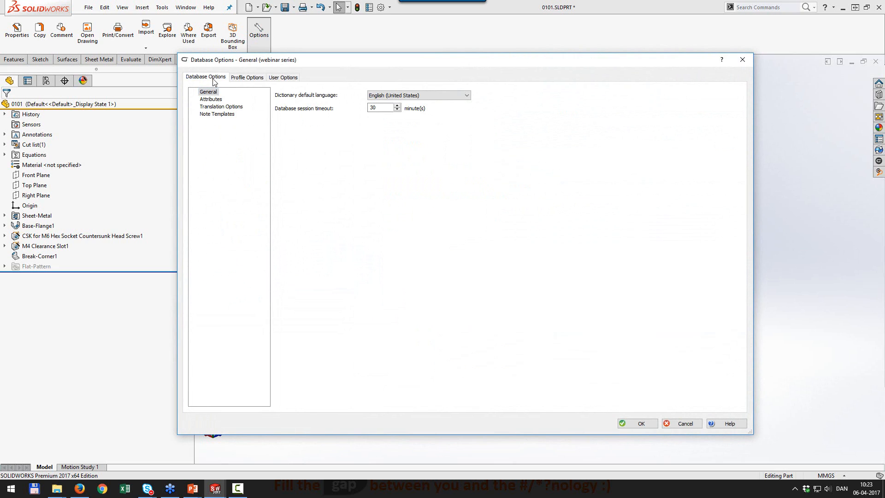
pyautogui.click(218, 114)
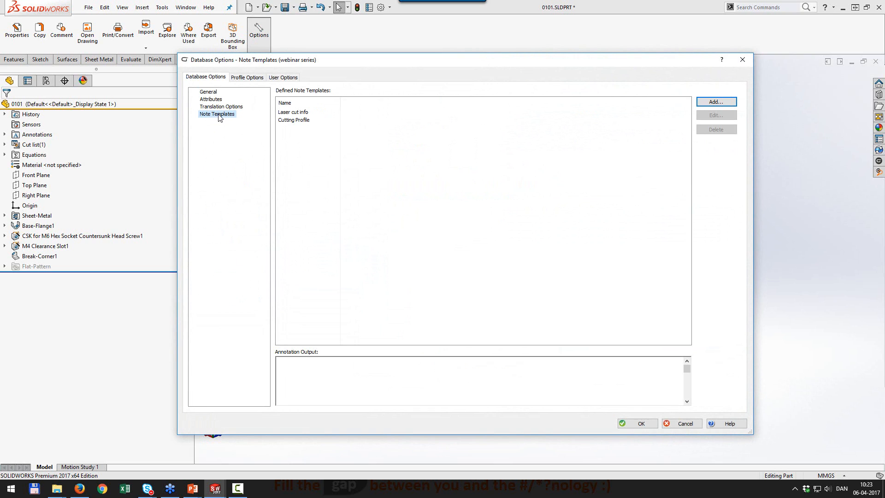
pyautogui.click(300, 113)
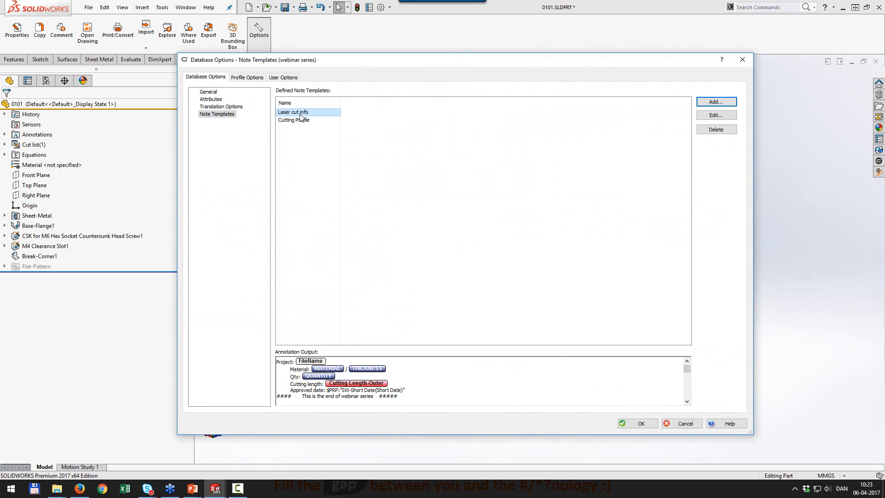
pyautogui.click(301, 121)
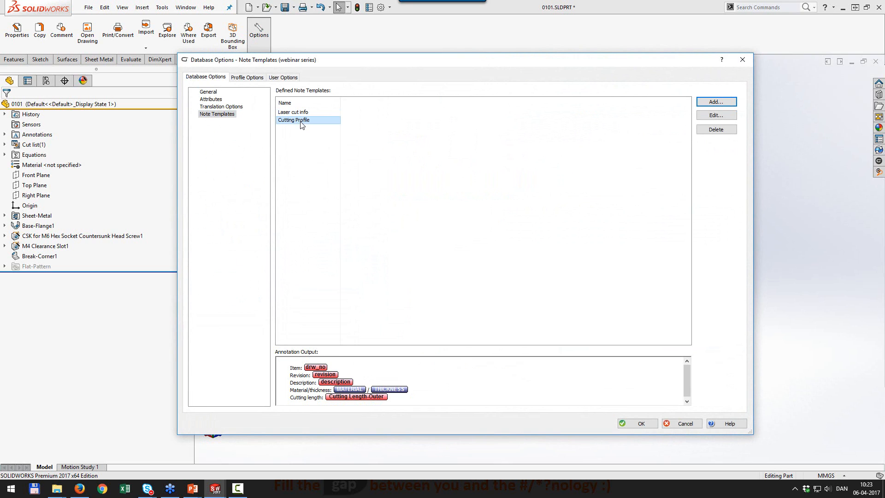
pyautogui.click(302, 113)
pyautogui.click(716, 101)
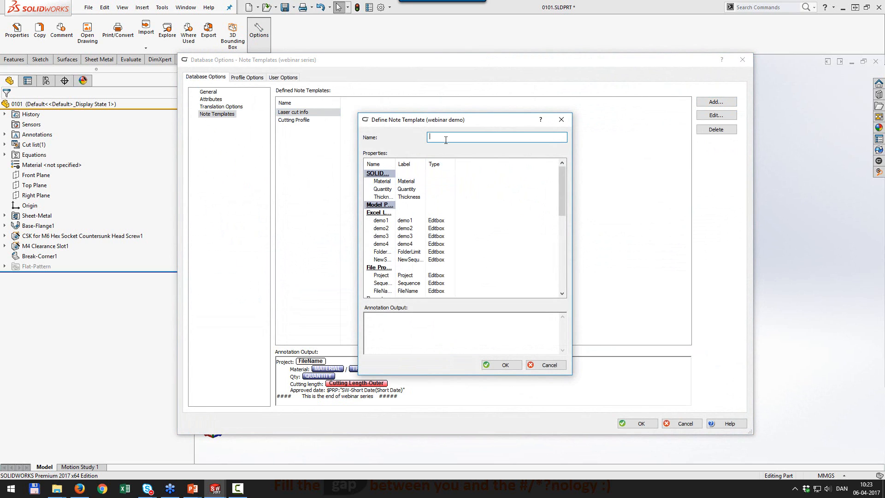
# Draft note template TRH with Material and Thickness on separate lines, then cancel it.
pyautogui.write('TRH')
pyautogui.click(395, 320)
pyautogui.doubleClick(383, 183)
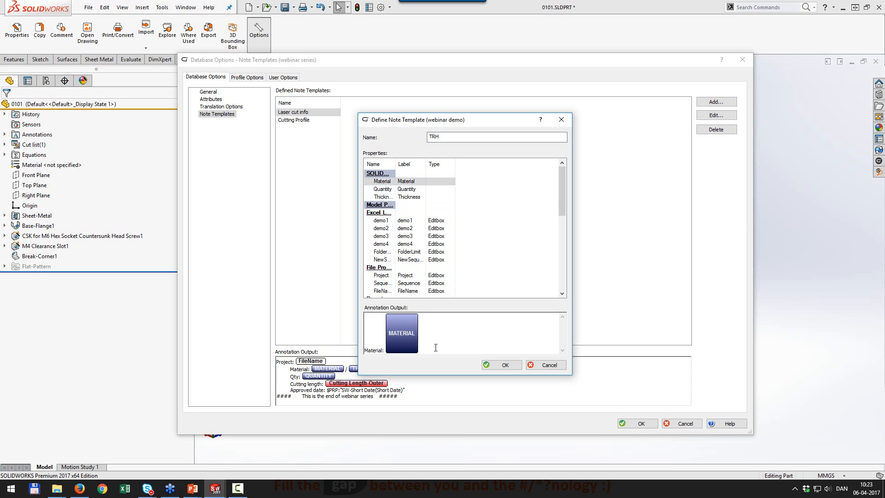
pyautogui.press('Return')
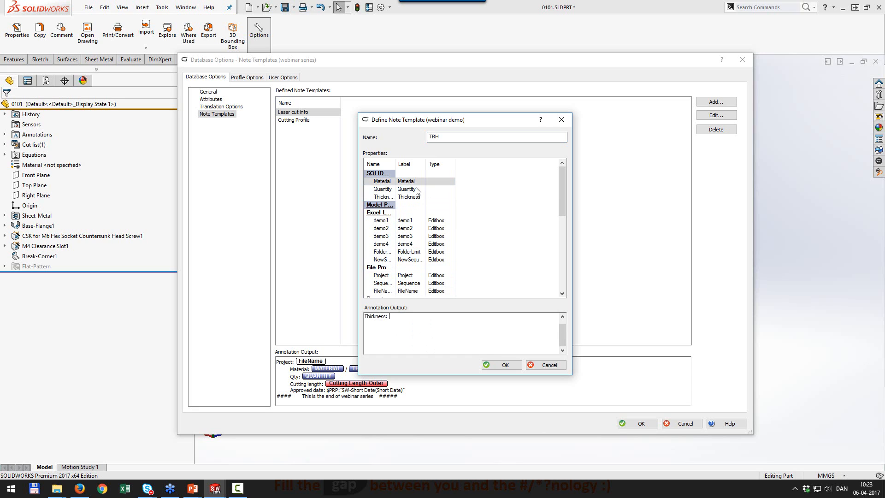
pyautogui.doubleClick(409, 197)
pyautogui.click(470, 328)
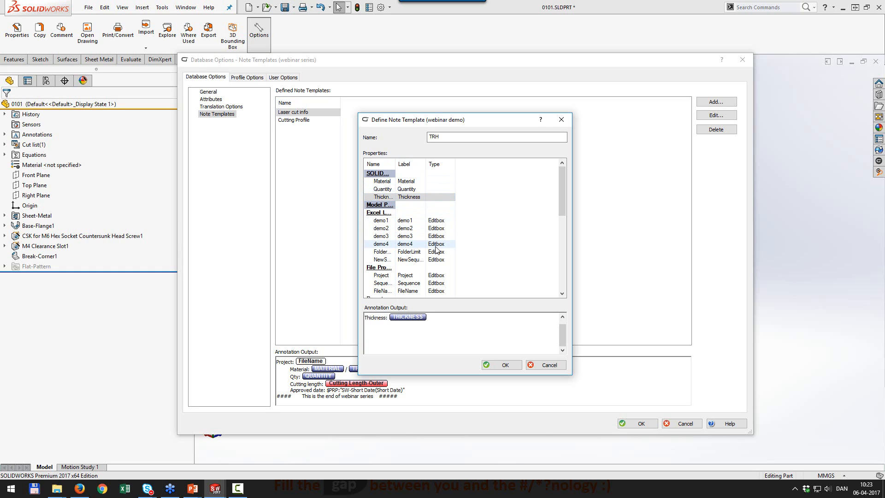
pyautogui.scroll(-8, 431, 238)
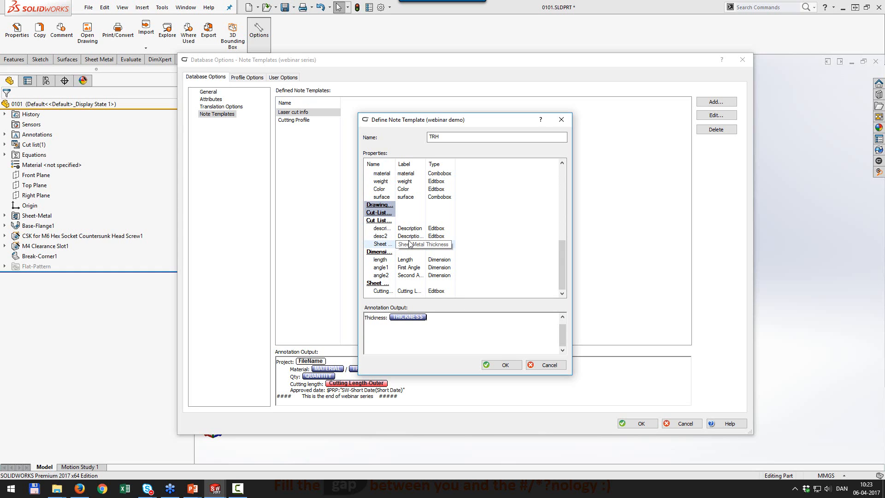
pyautogui.click(546, 365)
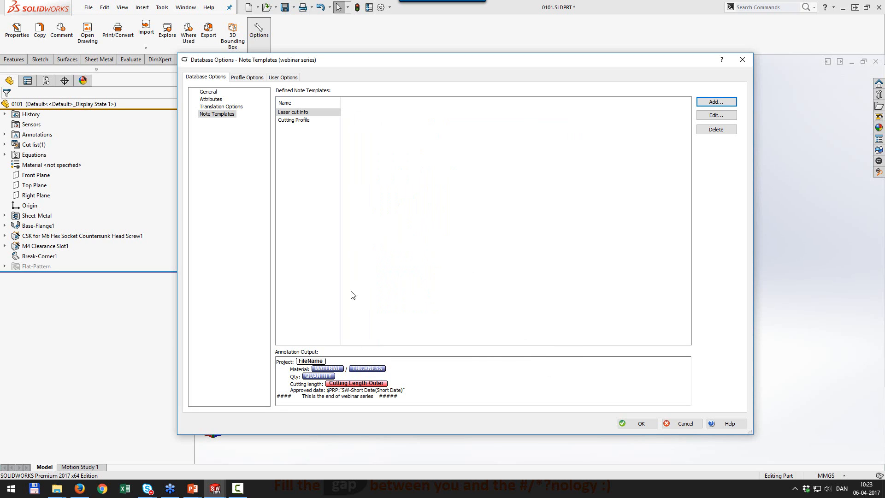
# Open the advanced DXF options of the Dxf part rule under Profile Options > File Conversion.
pyautogui.click(249, 79)
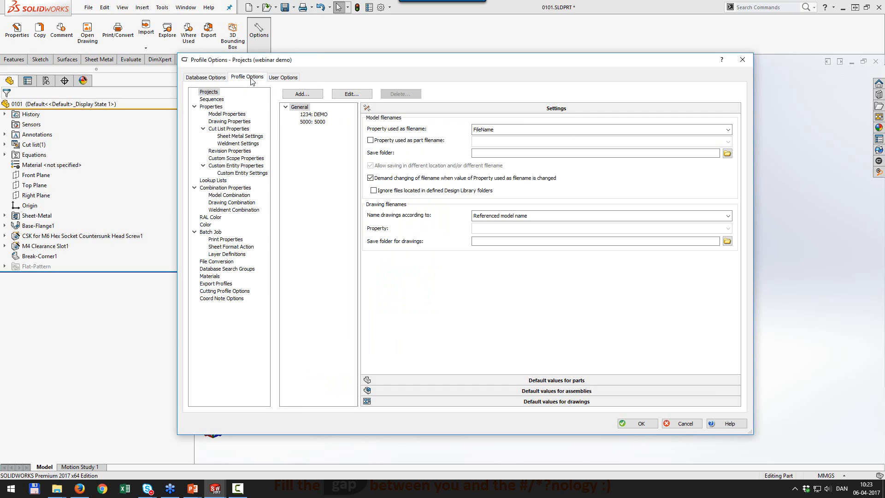
pyautogui.click(228, 262)
pyautogui.doubleClick(288, 119)
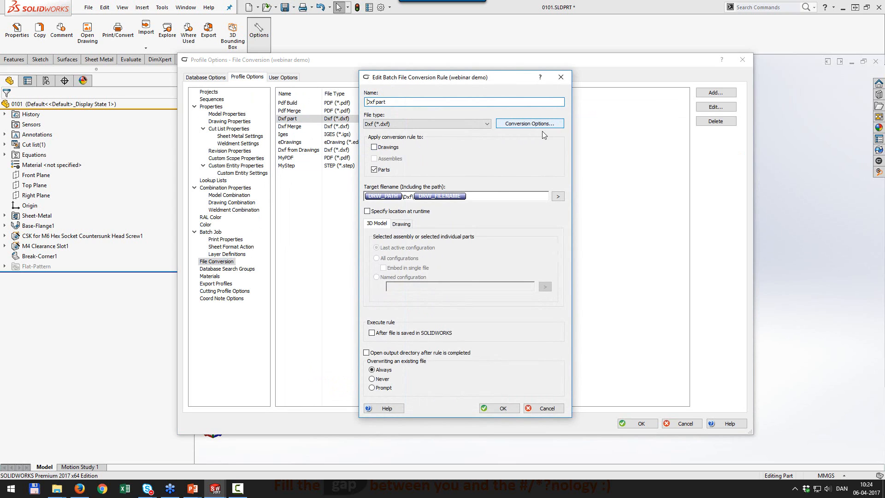
pyautogui.click(531, 125)
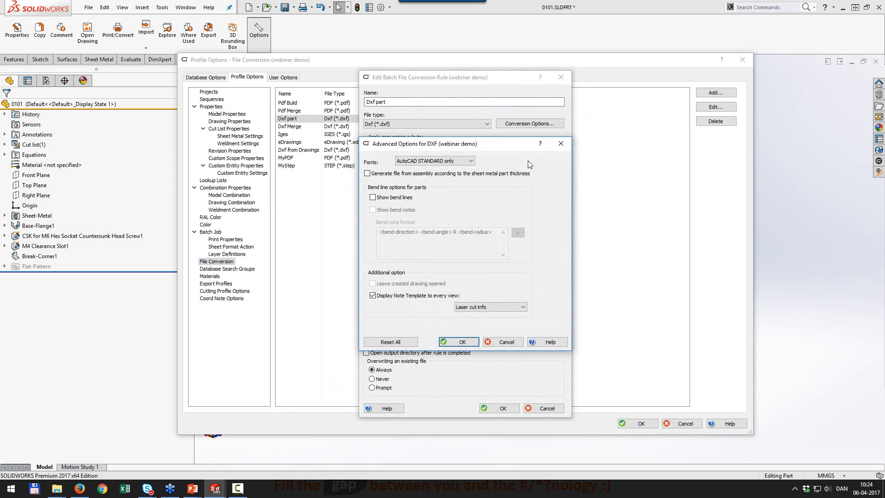
pyautogui.moveTo(487, 144); pyautogui.dragTo(489, 121)
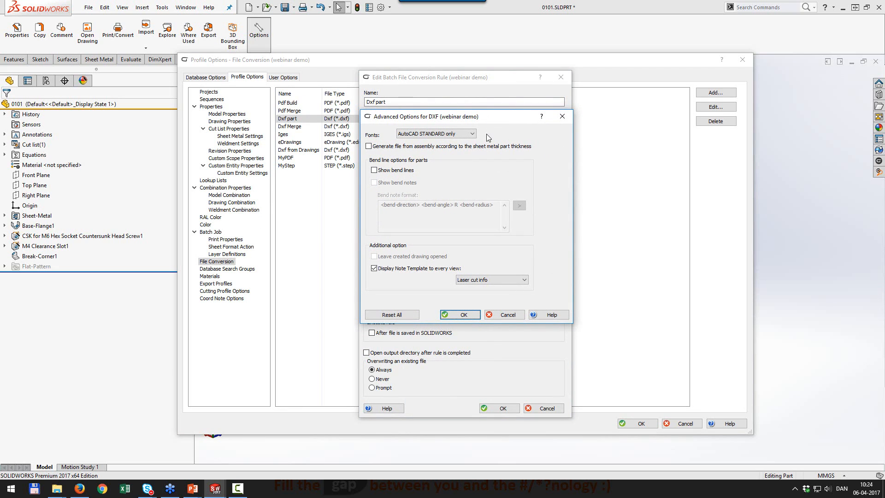
# Keep the Laser cut info note template displayed on every view and confirm both dialogs.
pyautogui.click(373, 266)
pyautogui.click(471, 281)
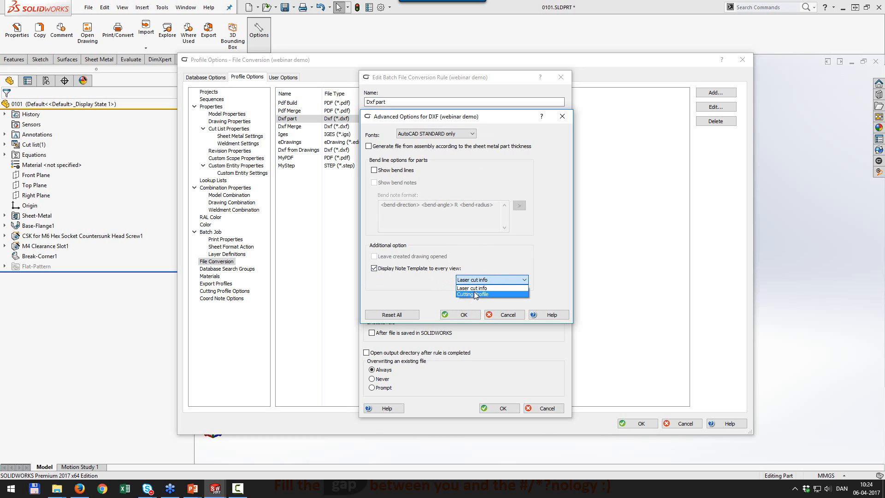
pyautogui.click(474, 289)
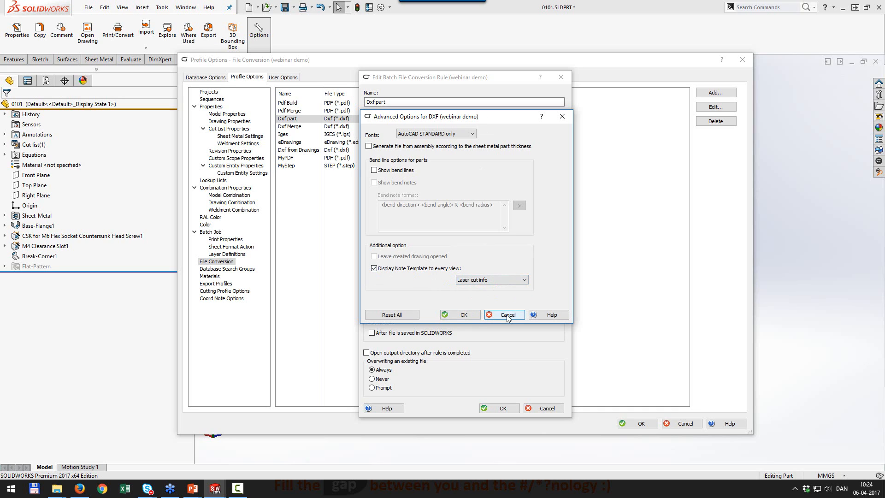
pyautogui.click(374, 268)
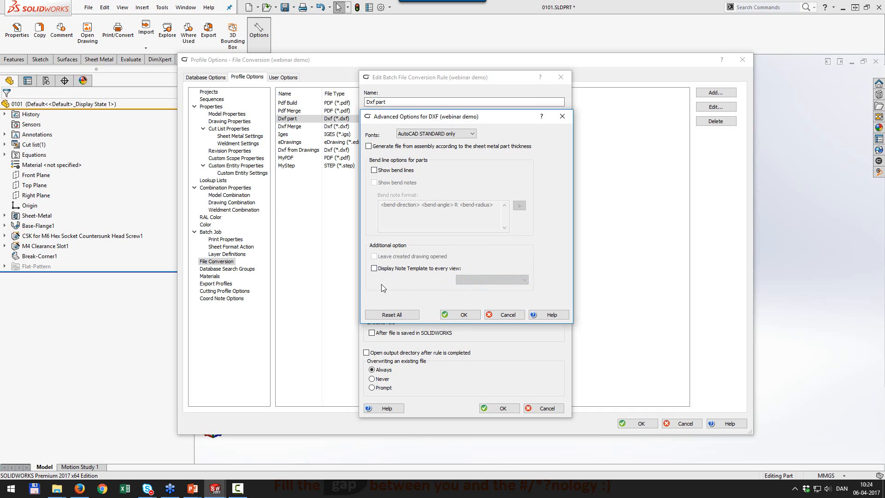
pyautogui.click(374, 268)
pyautogui.click(466, 314)
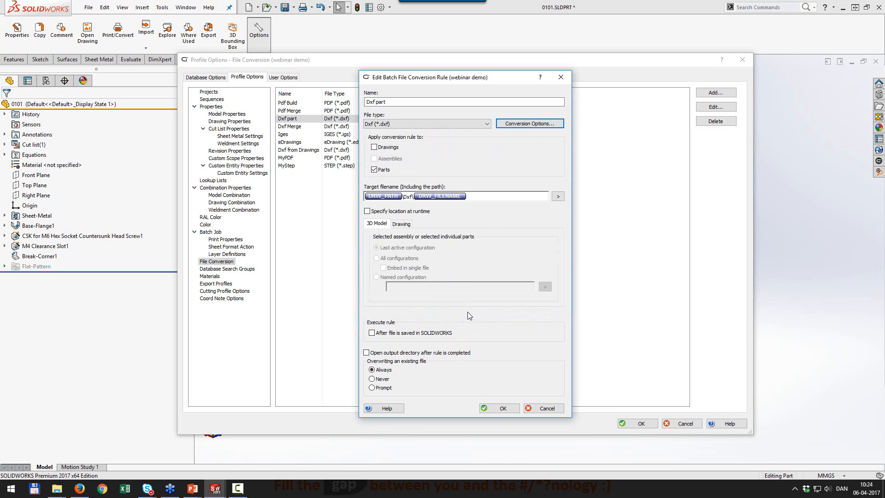
pyautogui.click(503, 409)
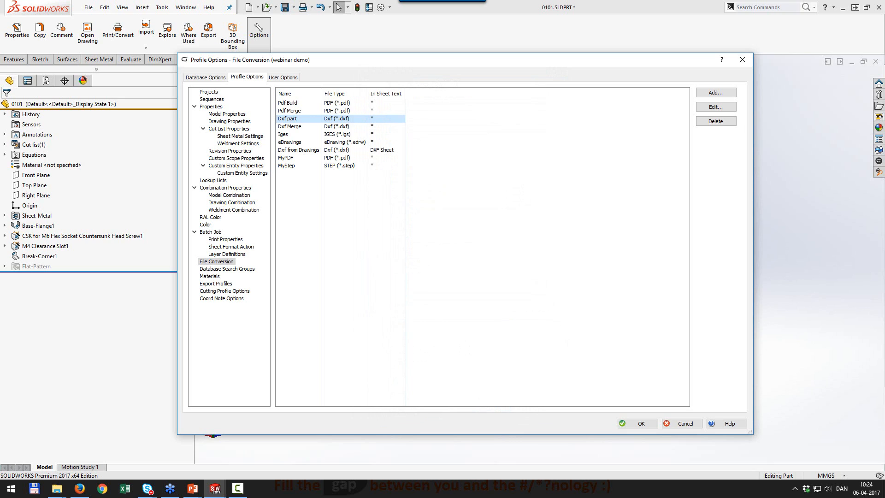